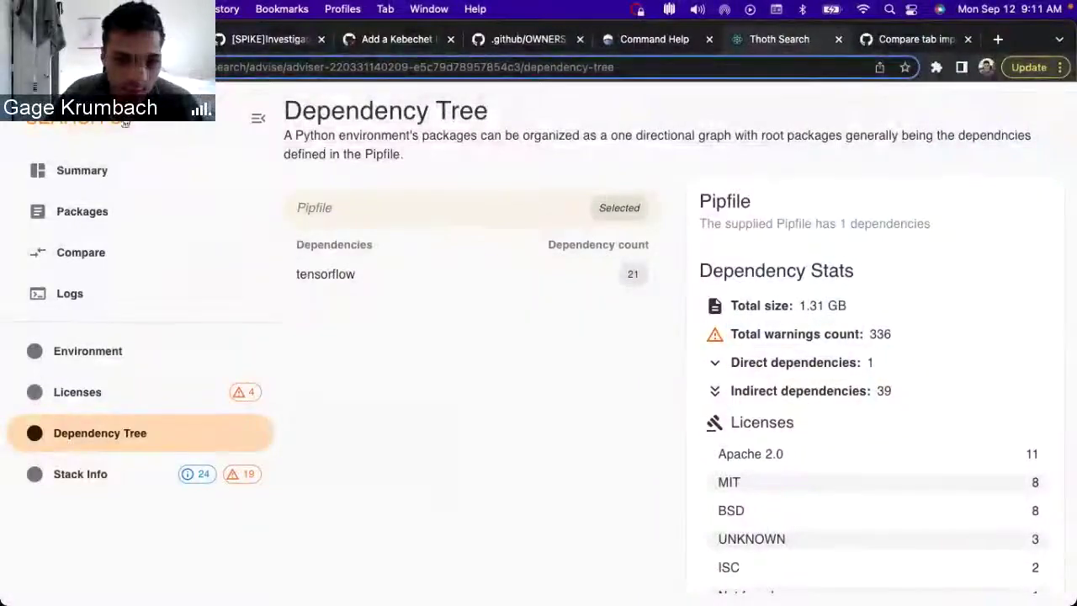
- Return to the Thoth Search home page and switch to the Environment analysis tab
{"action": "left_click", "coordinate": [124, 123]}
{"action": "scroll", "coordinate": [745, 304], "scroll_direction": "down", "scroll_amount": 1}
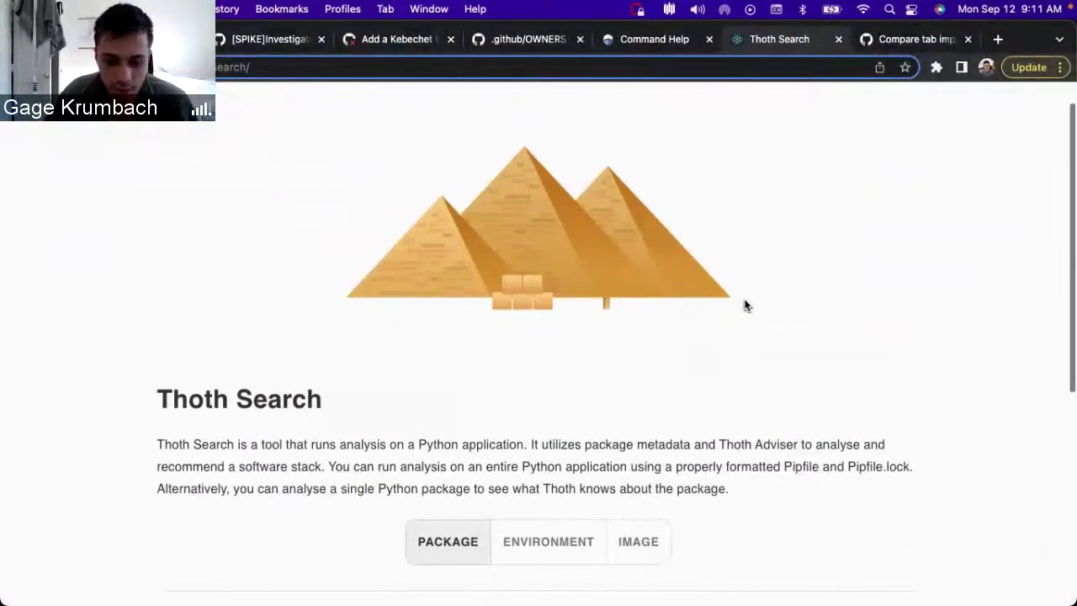
{"action": "scroll", "coordinate": [745, 304], "scroll_direction": "down", "scroll_amount": 5}
{"action": "left_click", "coordinate": [550, 257]}
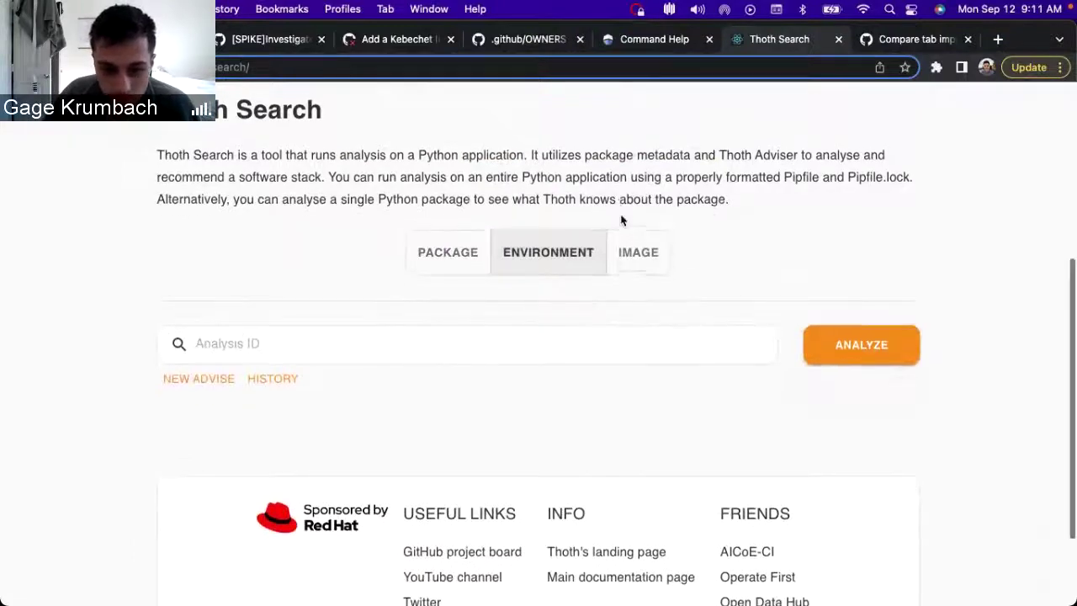
{"action": "scroll", "coordinate": [620, 221], "scroll_direction": "up", "scroll_amount": 5}
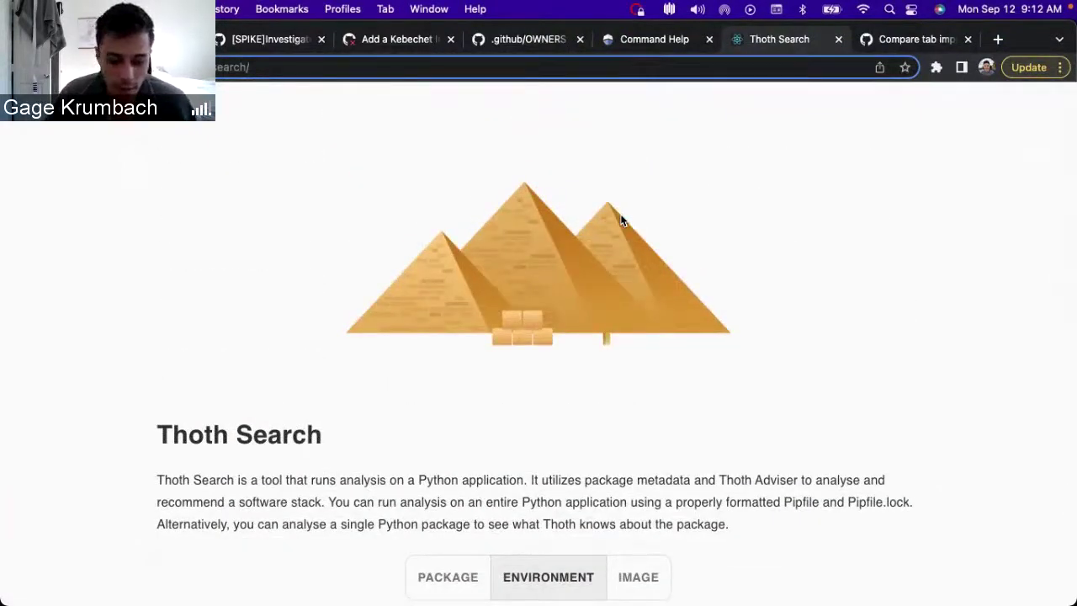
{"action": "scroll", "coordinate": [620, 220], "scroll_direction": "down", "scroll_amount": 5}
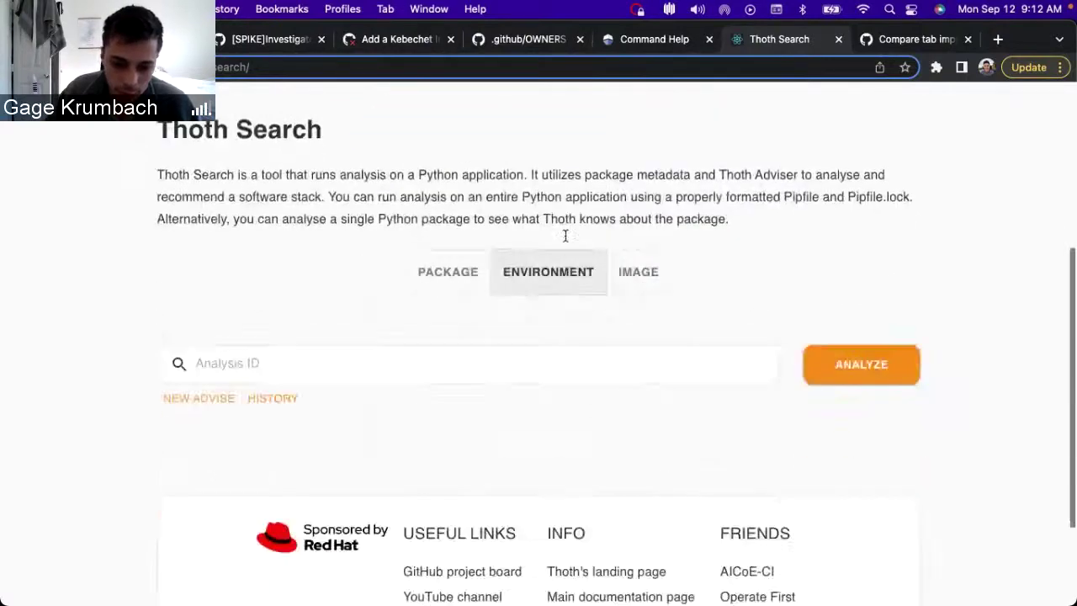
{"action": "left_click", "coordinate": [298, 397]}
{"action": "scroll", "coordinate": [457, 253], "scroll_direction": "down", "scroll_amount": 3}
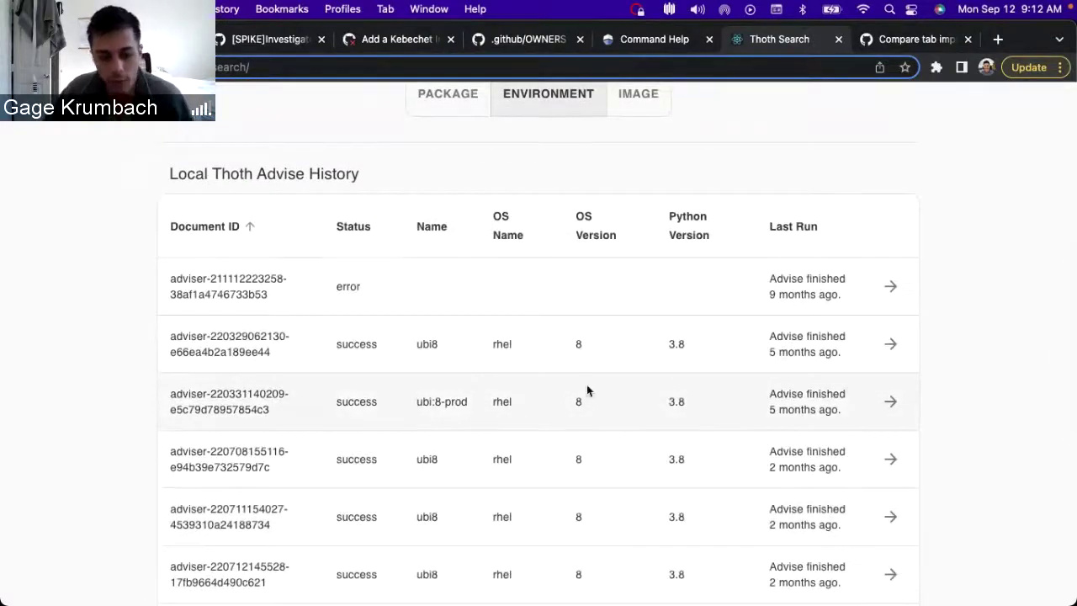
{"action": "left_click", "coordinate": [894, 412]}
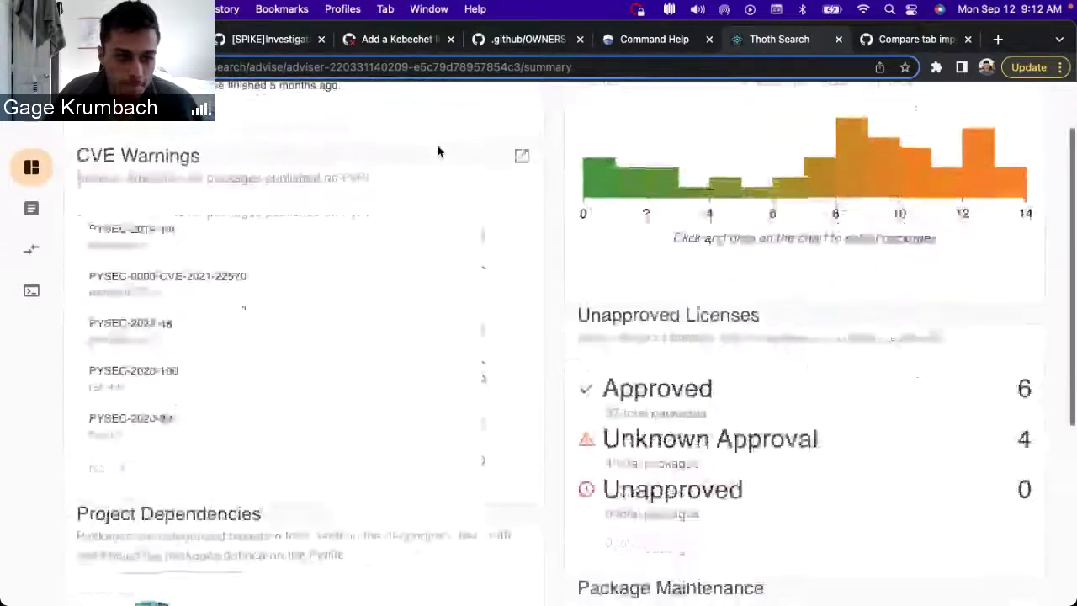
- Expand the report sidebar and view its Environment, Licenses and Stack Info pages
{"action": "left_click", "coordinate": [38, 139]}
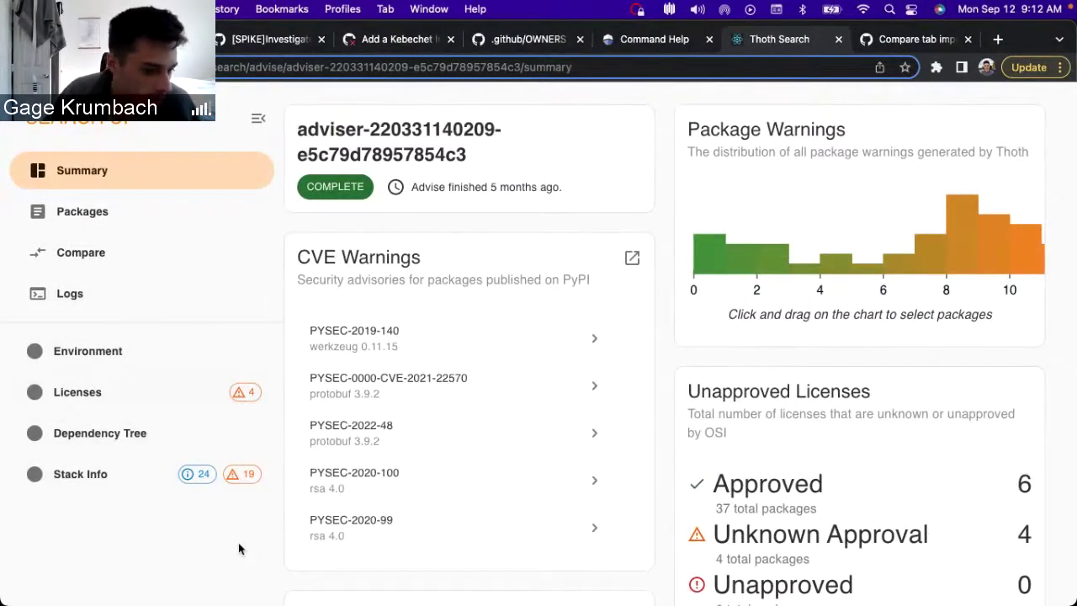
{"action": "left_click", "coordinate": [178, 362]}
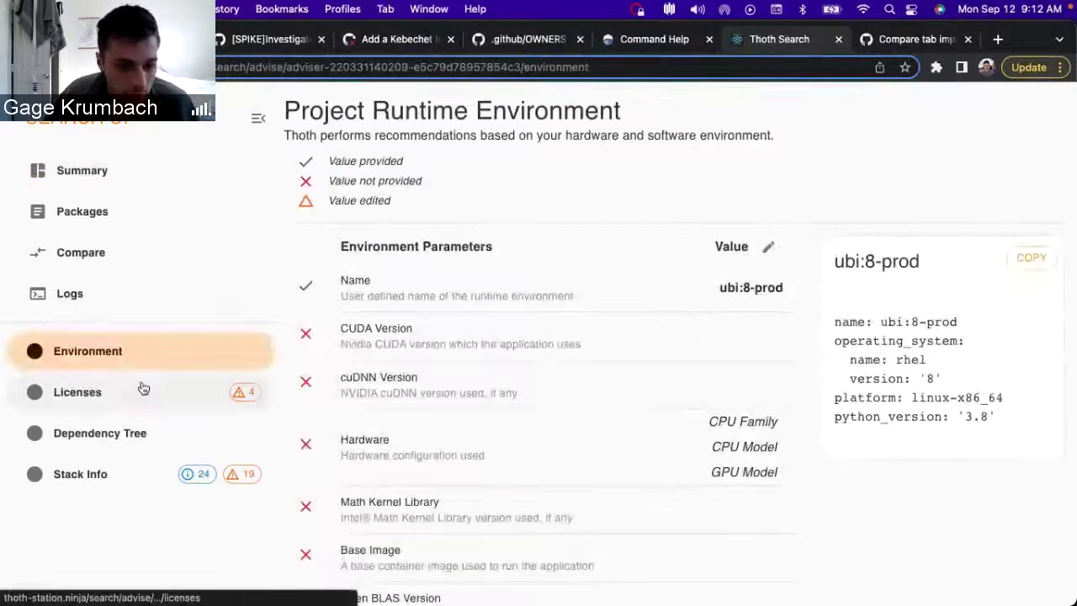
{"action": "left_click", "coordinate": [142, 388]}
{"action": "left_click", "coordinate": [84, 476]}
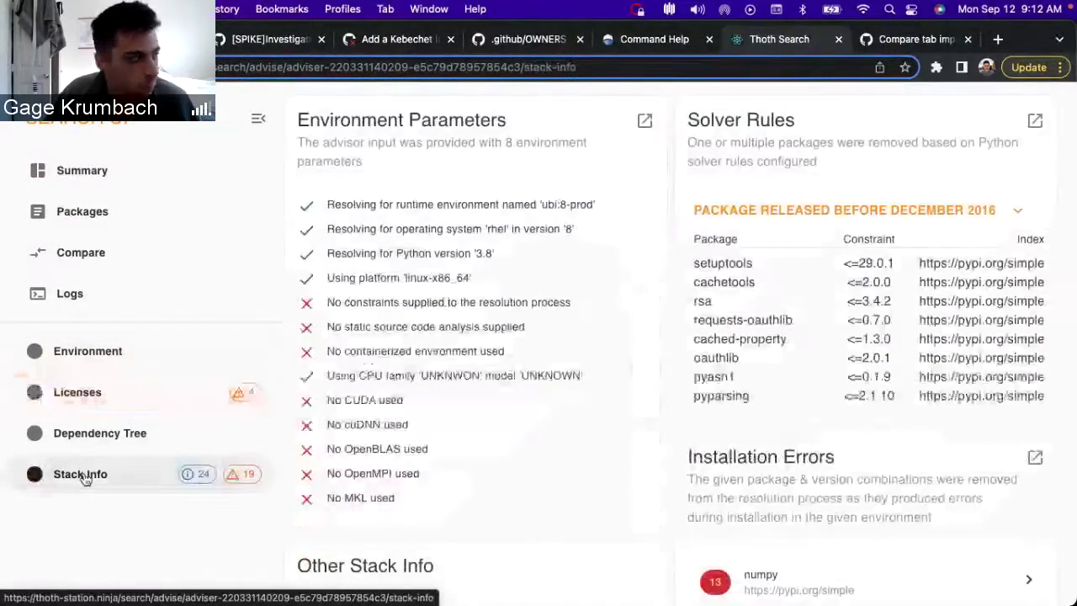
- Show the Dependency Tree page with the sidebar collapsed to an icon rail
{"action": "left_click", "coordinate": [148, 439]}
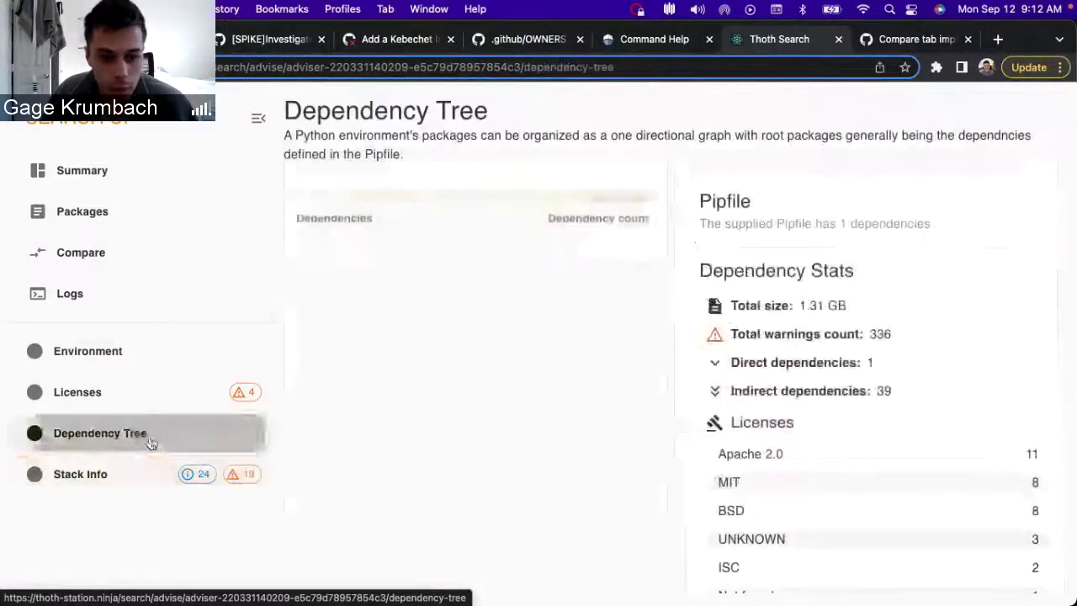
{"action": "left_click", "coordinate": [256, 119]}
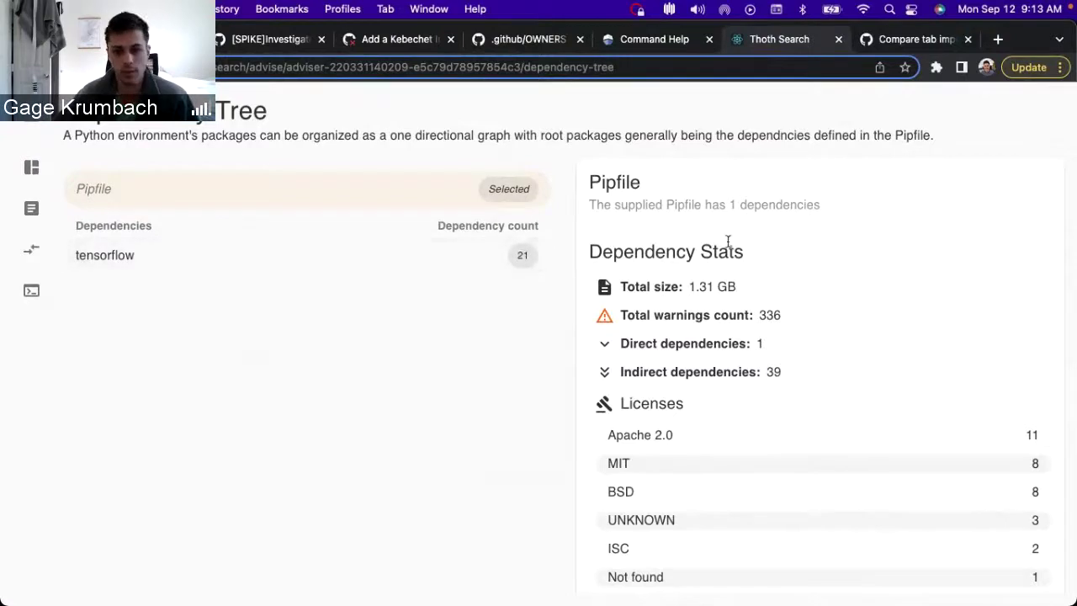
- Point out the Pipfile's dependency count sentence and its 1.31 GB total size
{"action": "scroll", "coordinate": [727, 242], "scroll_direction": "down", "scroll_amount": 1}
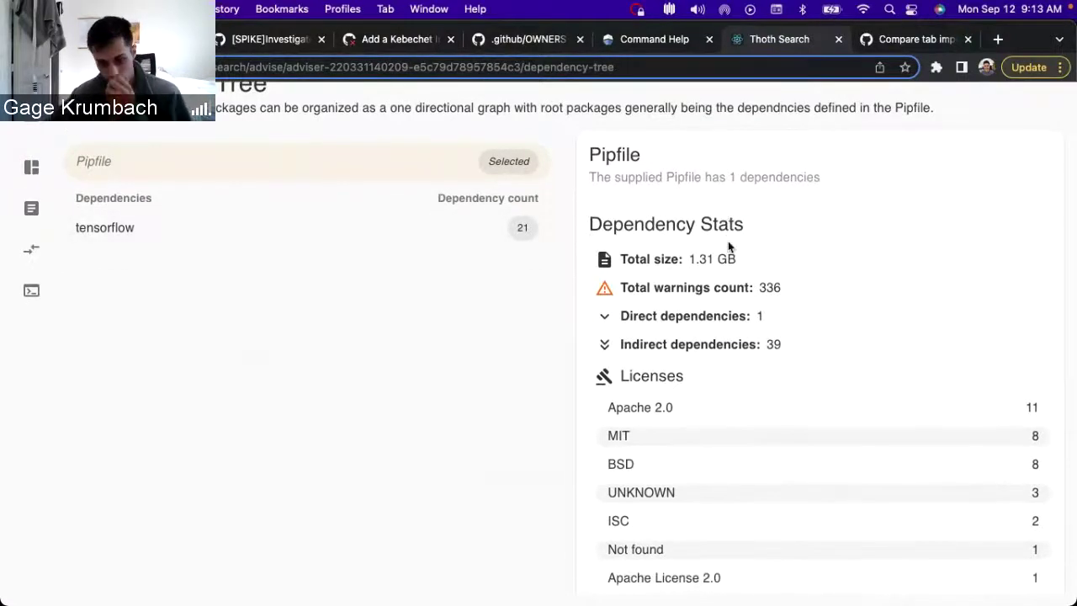
{"action": "scroll", "coordinate": [661, 194], "scroll_direction": "down", "scroll_amount": 1}
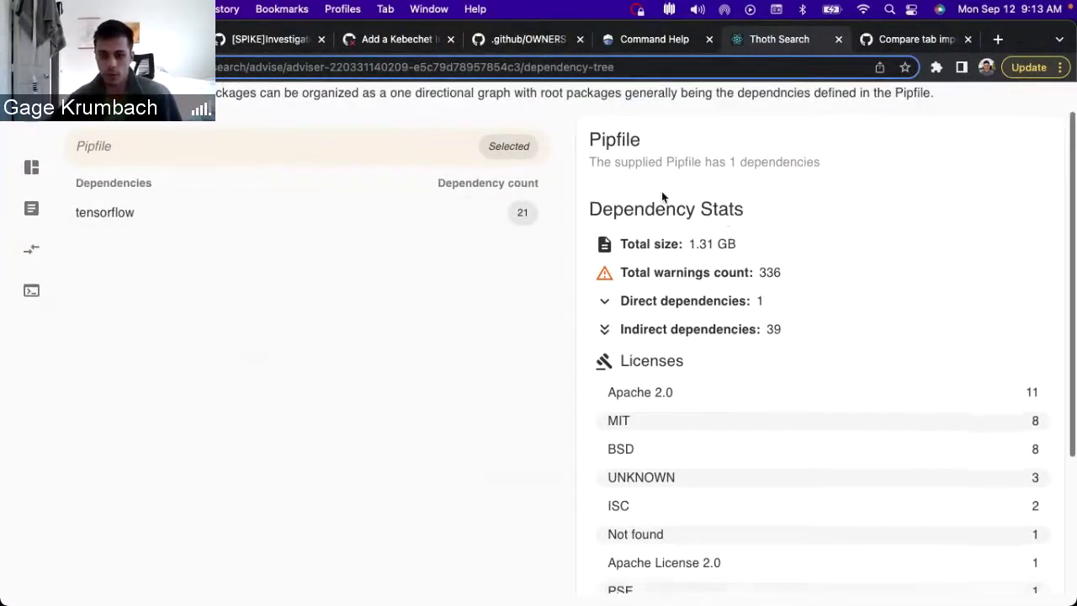
{"action": "triple_click", "coordinate": [714, 164]}
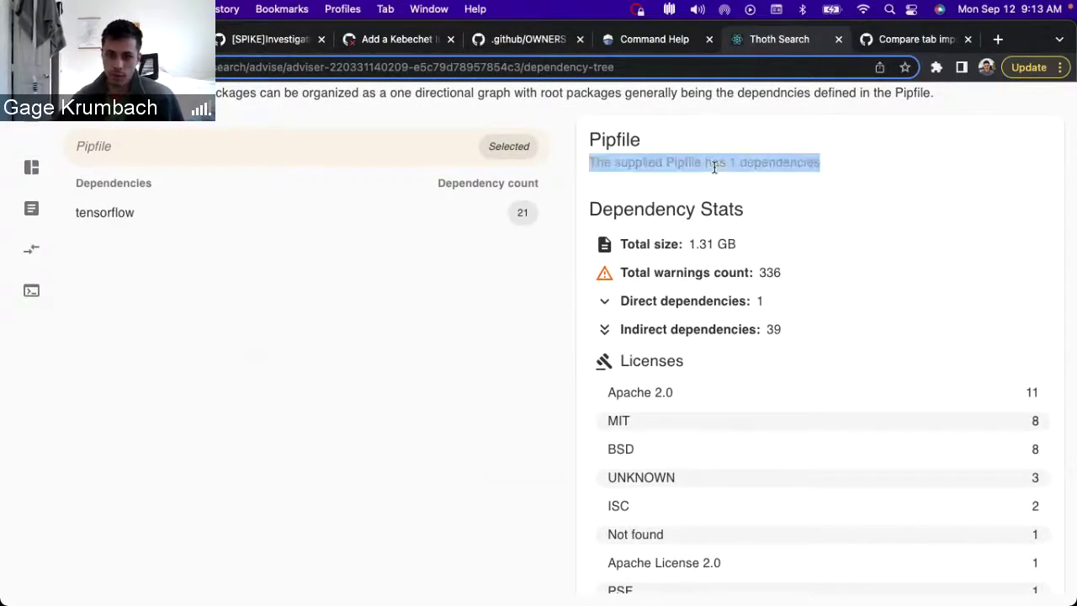
{"action": "scroll", "coordinate": [768, 291], "scroll_direction": "down", "scroll_amount": 1}
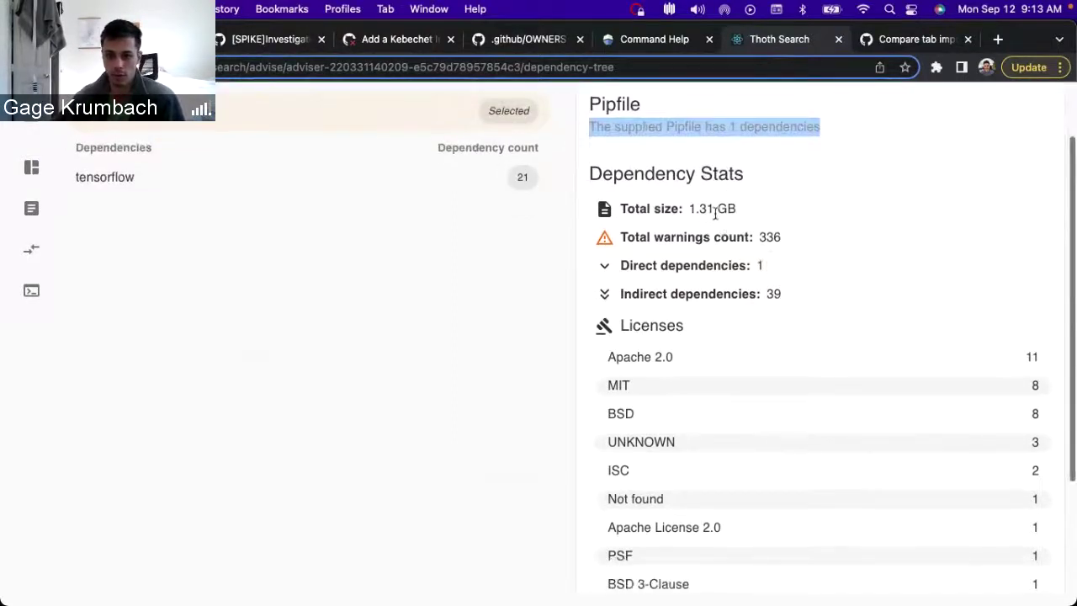
{"action": "triple_click", "coordinate": [715, 213]}
{"action": "left_click", "coordinate": [780, 233]}
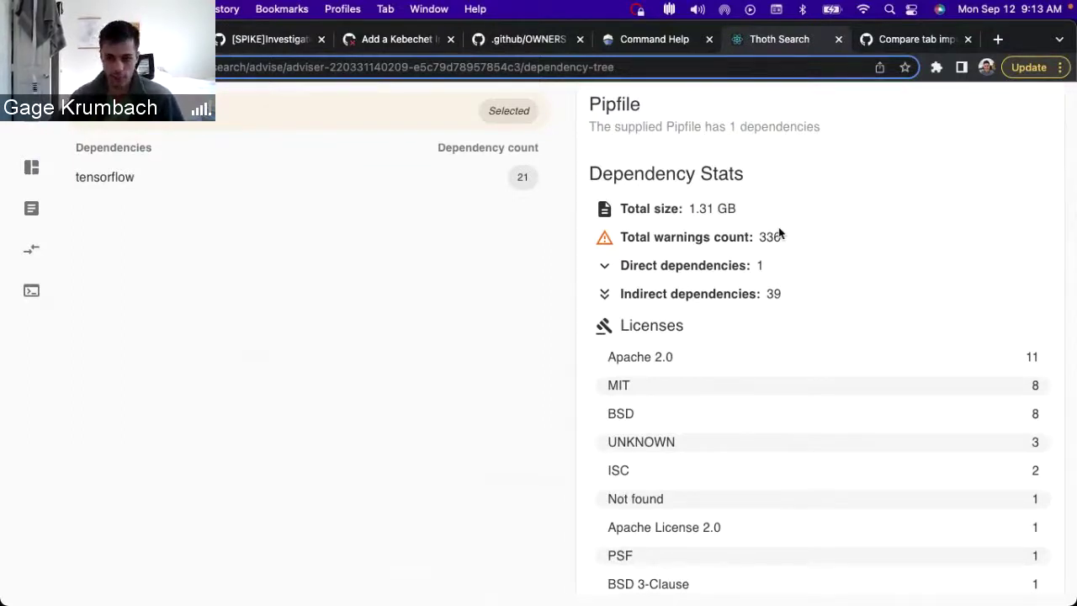
{"action": "left_click_drag", "start_coordinate": [691, 215], "coordinate": [783, 219]}
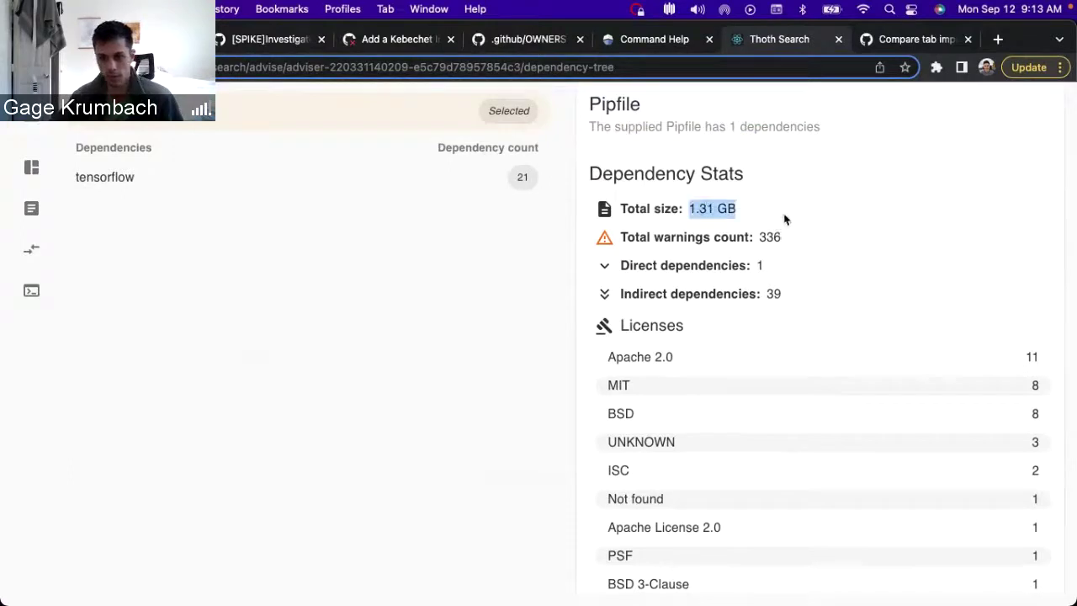
{"action": "left_click", "coordinate": [783, 219]}
- Highlight the 336 total warnings count and scroll through the license breakdown
{"action": "scroll", "coordinate": [783, 217], "scroll_direction": "down", "scroll_amount": 1}
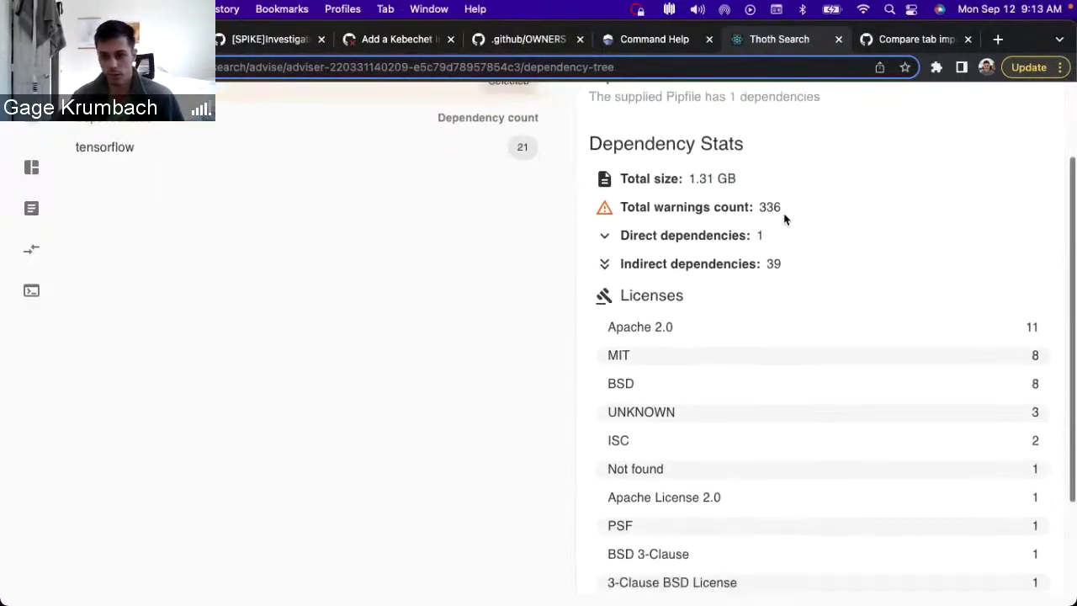
{"action": "scroll", "coordinate": [801, 212], "scroll_direction": "down", "scroll_amount": 1}
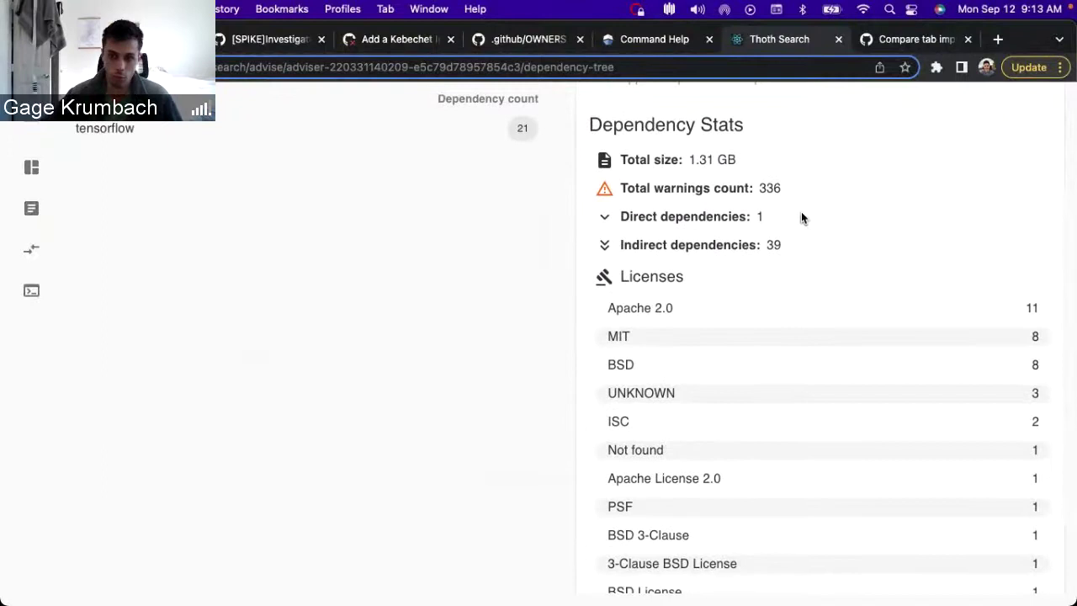
{"action": "triple_click", "coordinate": [734, 182]}
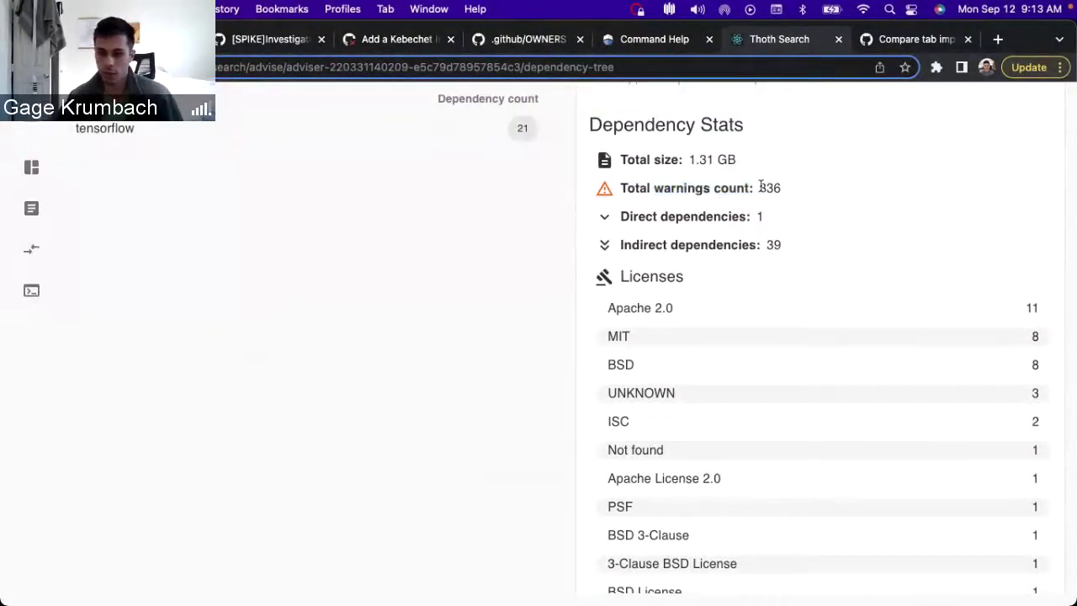
{"action": "double_click", "coordinate": [765, 187]}
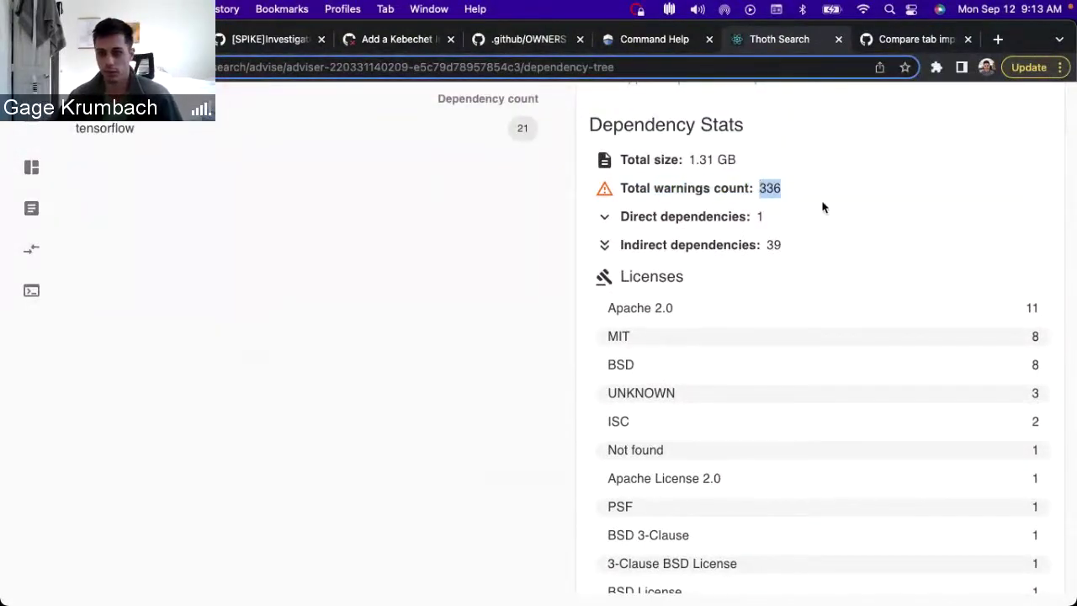
{"action": "scroll", "coordinate": [592, 185], "scroll_direction": "down", "scroll_amount": 2}
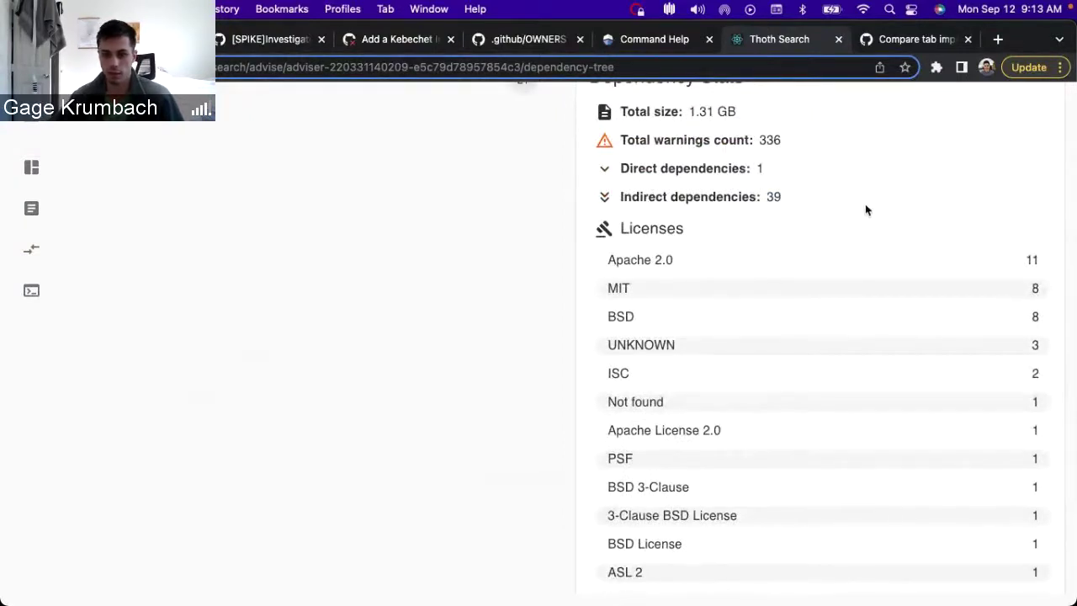
{"action": "scroll", "coordinate": [864, 203], "scroll_direction": "down", "scroll_amount": 2}
{"action": "scroll", "coordinate": [696, 193], "scroll_direction": "up", "scroll_amount": 4}
{"action": "scroll", "coordinate": [697, 193], "scroll_direction": "up", "scroll_amount": 2}
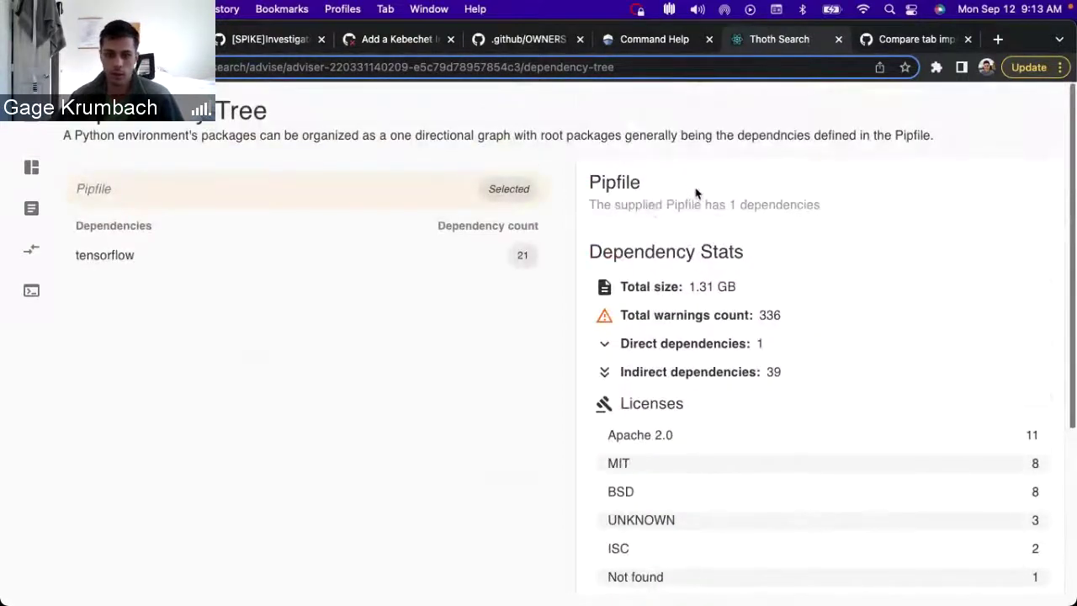
{"action": "left_click", "coordinate": [389, 264]}
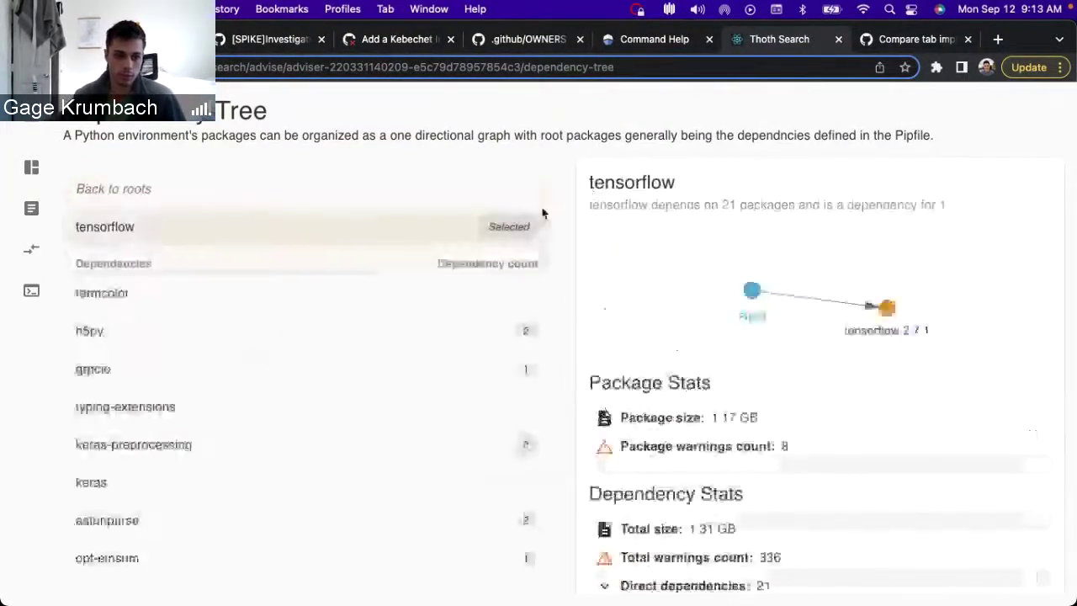
{"action": "scroll", "coordinate": [400, 344], "scroll_direction": "down", "scroll_amount": 2}
{"action": "scroll", "coordinate": [400, 344], "scroll_direction": "up", "scroll_amount": 2}
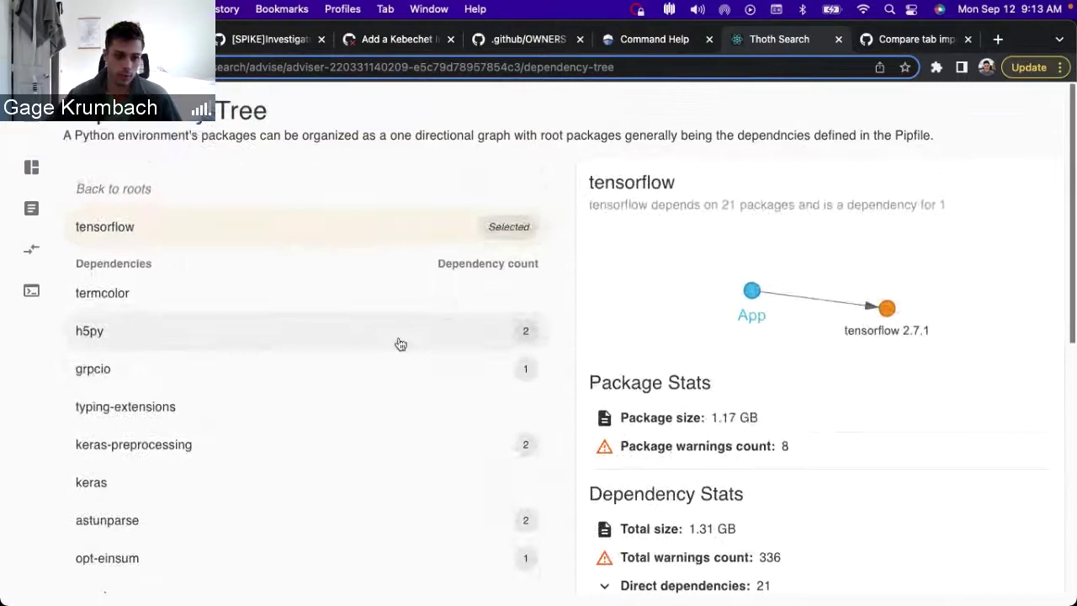
{"action": "scroll", "coordinate": [400, 344], "scroll_direction": "down", "scroll_amount": 3}
{"action": "scroll", "coordinate": [336, 328], "scroll_direction": "up", "scroll_amount": 2}
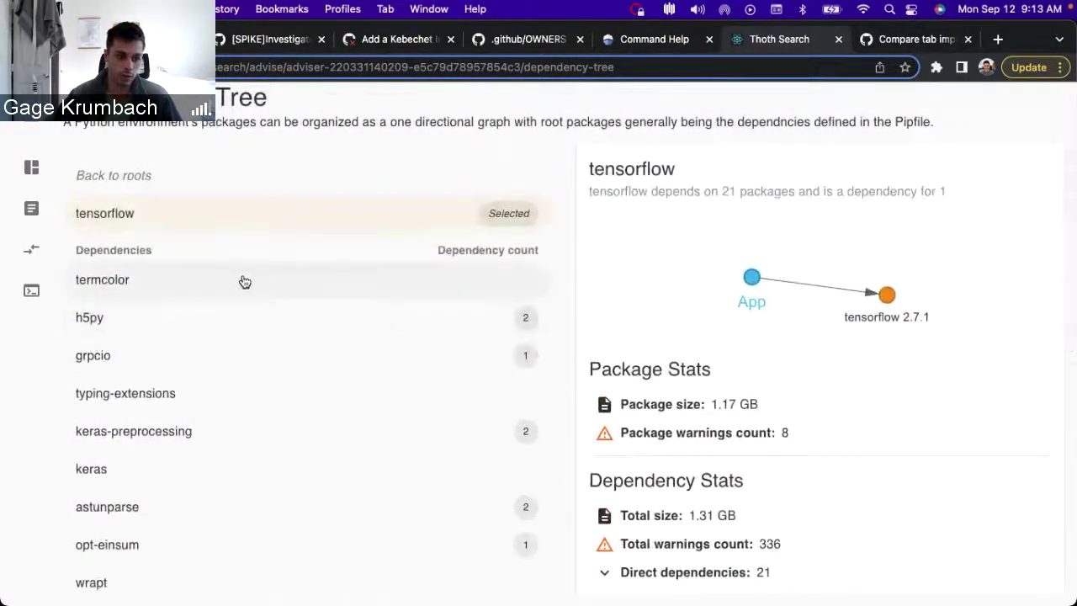
{"action": "scroll", "coordinate": [126, 265], "scroll_direction": "down", "scroll_amount": 1}
{"action": "scroll", "coordinate": [235, 278], "scroll_direction": "down", "scroll_amount": 5}
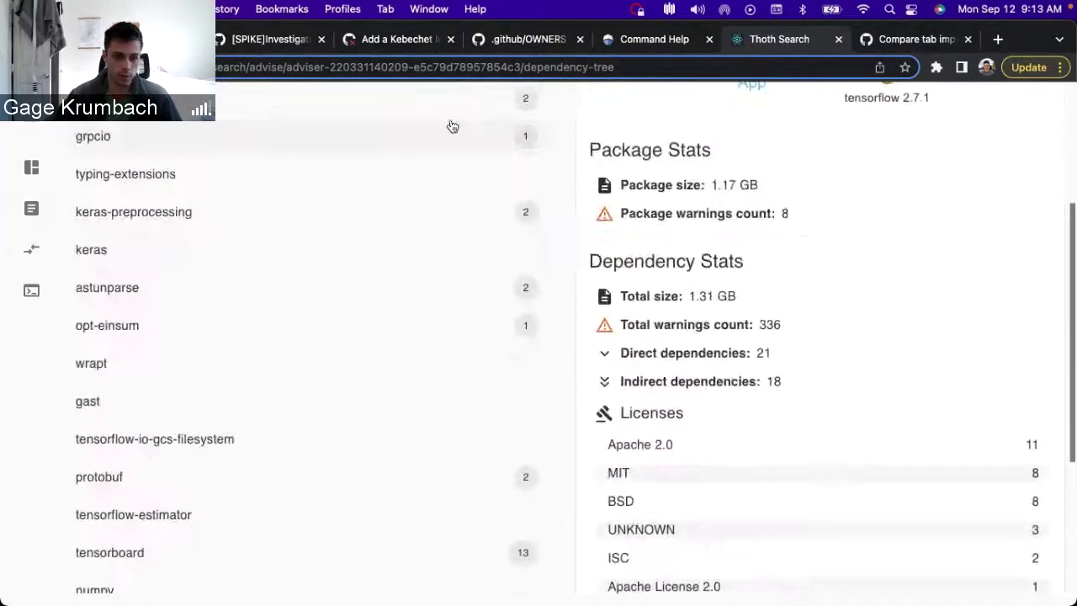
{"action": "scroll", "coordinate": [513, 351], "scroll_direction": "down", "scroll_amount": 1}
{"action": "scroll", "coordinate": [513, 353], "scroll_direction": "down", "scroll_amount": 3}
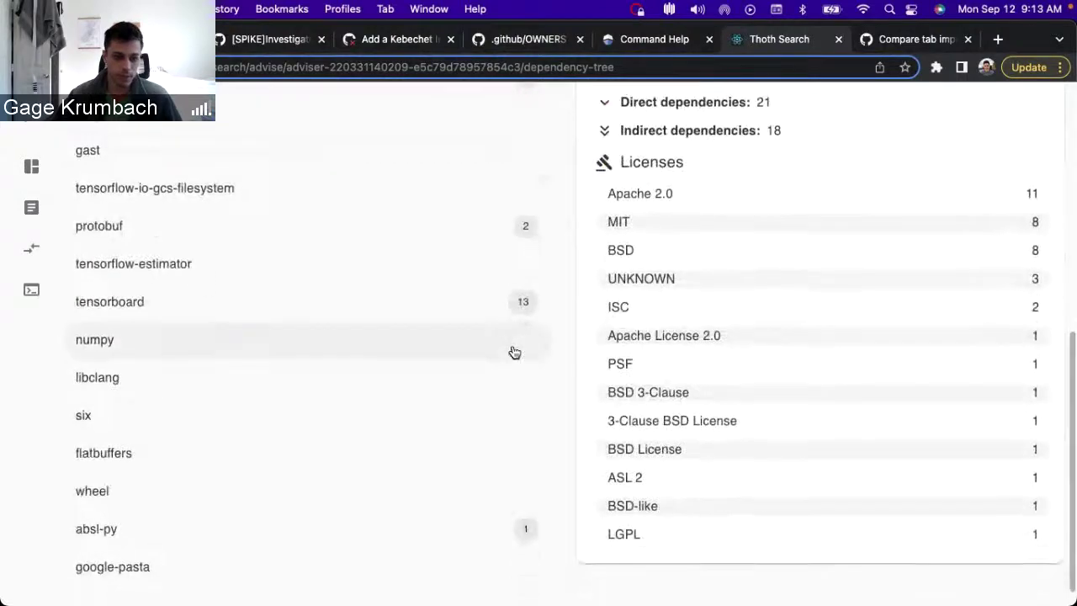
{"action": "scroll", "coordinate": [515, 352], "scroll_direction": "up", "scroll_amount": 6}
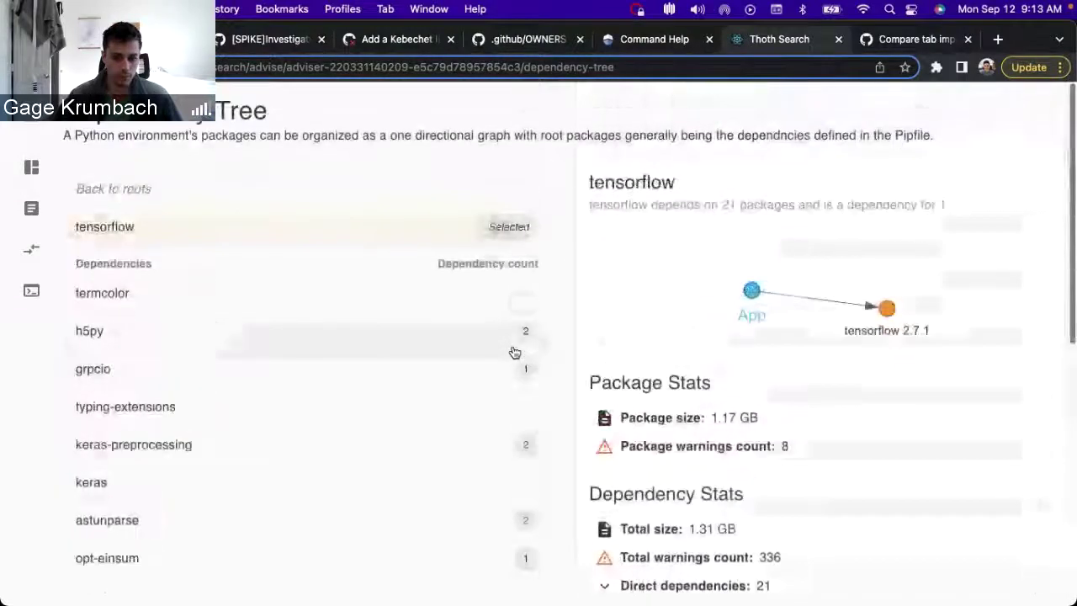
{"action": "left_click", "coordinate": [140, 200]}
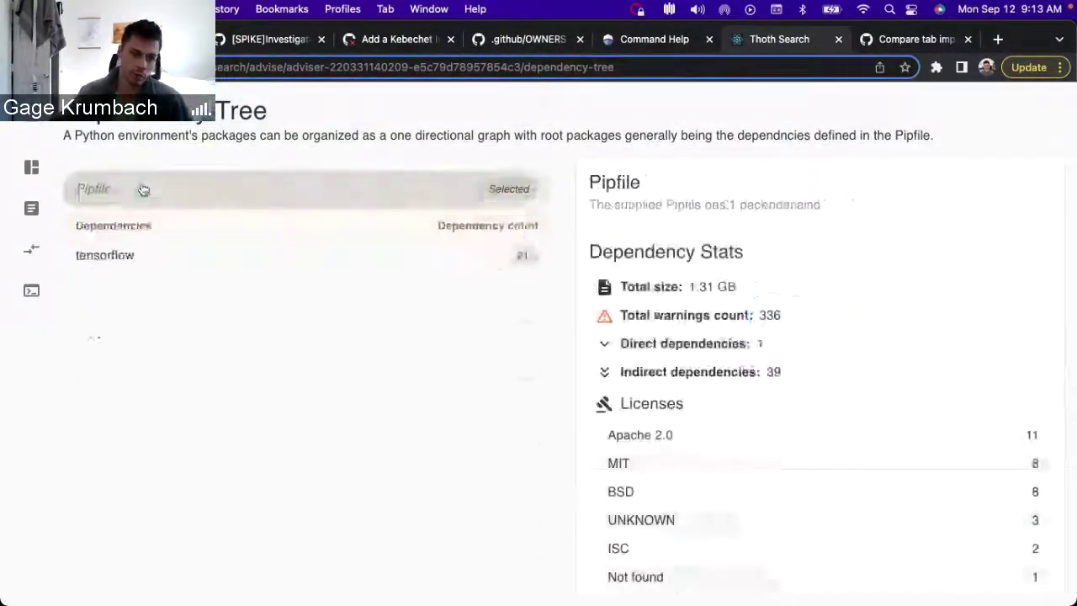
{"action": "left_click", "coordinate": [206, 259]}
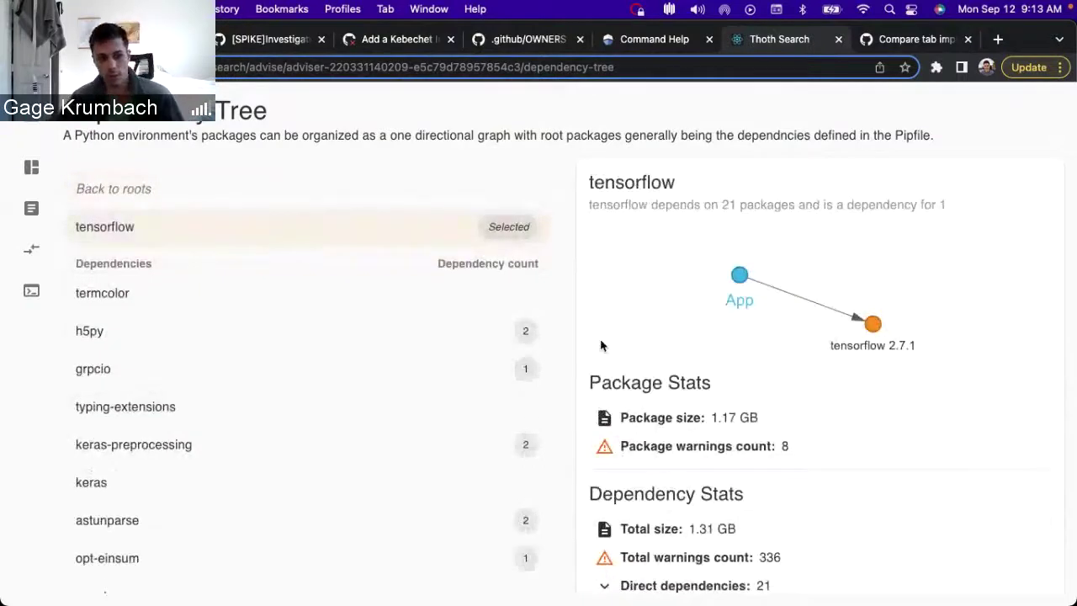
- Highlight tensorflow's package stats, including its 1.17 GB package size and warnings count
{"action": "scroll", "coordinate": [802, 365], "scroll_direction": "down", "scroll_amount": 5}
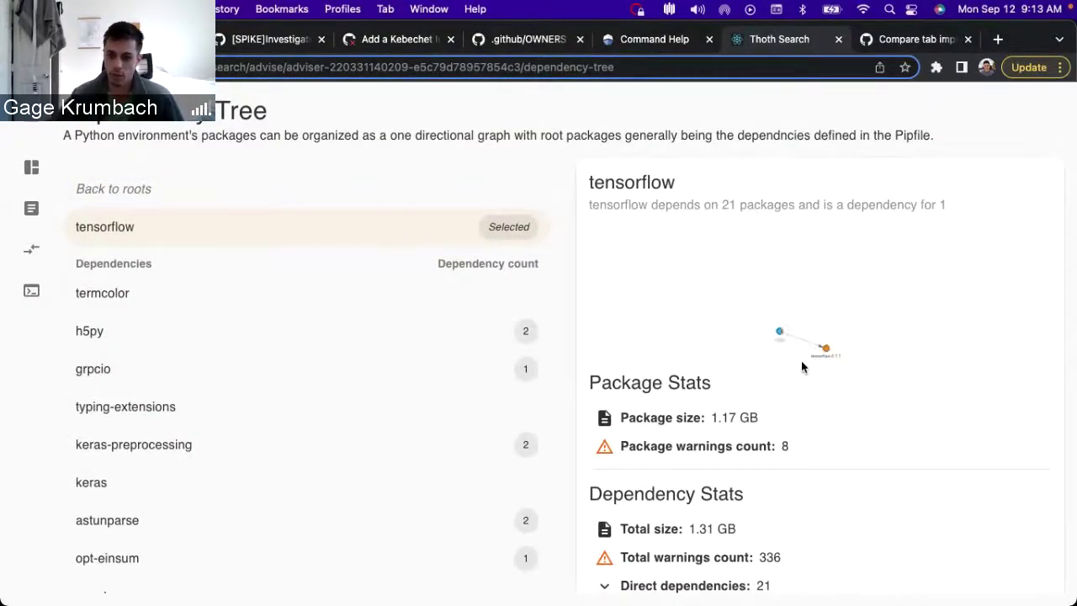
{"action": "scroll", "coordinate": [802, 365], "scroll_direction": "up", "scroll_amount": 5}
{"action": "scroll", "coordinate": [800, 365], "scroll_direction": "down", "scroll_amount": 2}
{"action": "scroll", "coordinate": [794, 423], "scroll_direction": "down", "scroll_amount": 1}
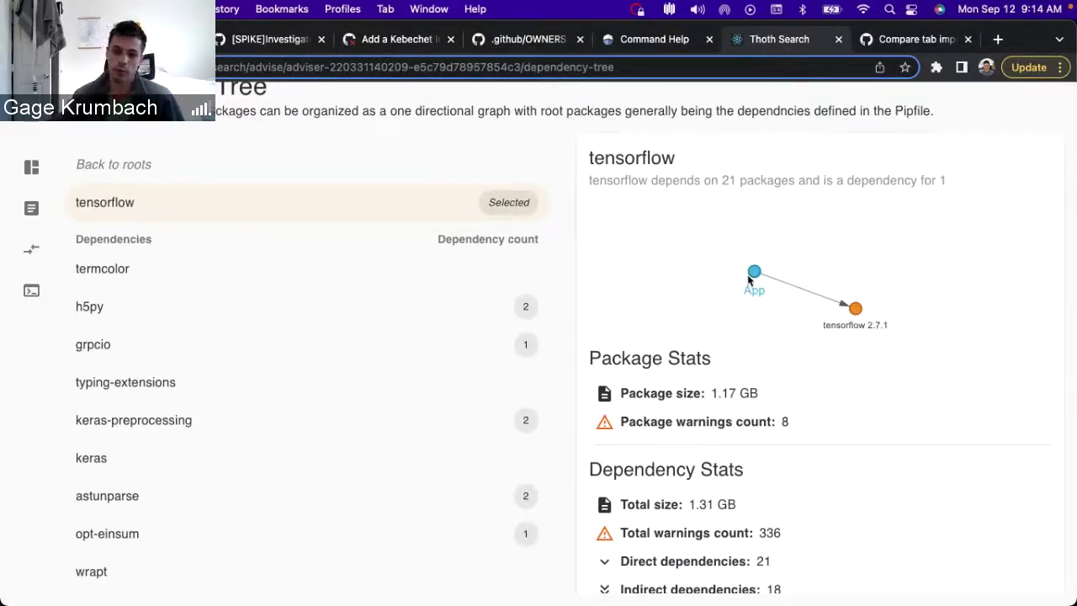
{"action": "scroll", "coordinate": [821, 352], "scroll_direction": "down", "scroll_amount": 5}
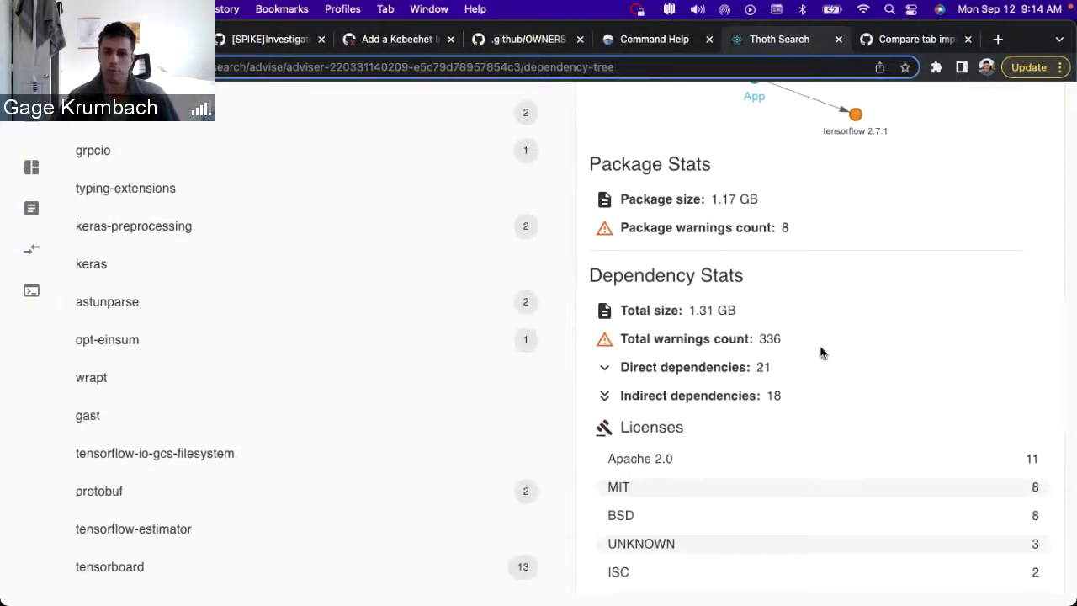
{"action": "left_click_drag", "start_coordinate": [590, 165], "coordinate": [848, 235]}
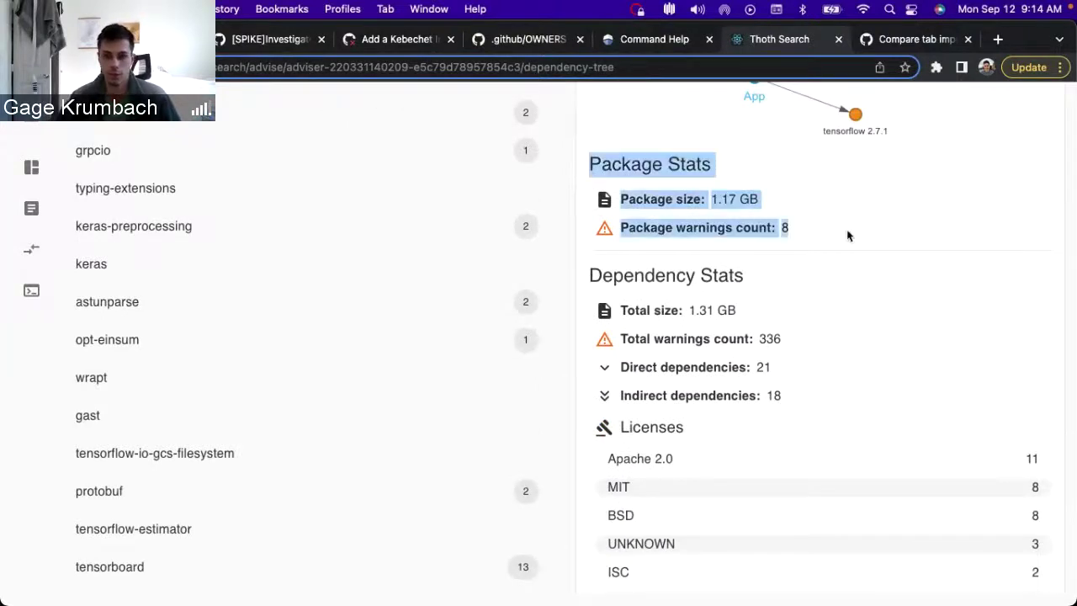
{"action": "left_click", "coordinate": [848, 236]}
{"action": "left_click_drag", "start_coordinate": [620, 199], "coordinate": [712, 221]}
{"action": "triple_click", "coordinate": [712, 221]}
{"action": "left_click", "coordinate": [806, 229]}
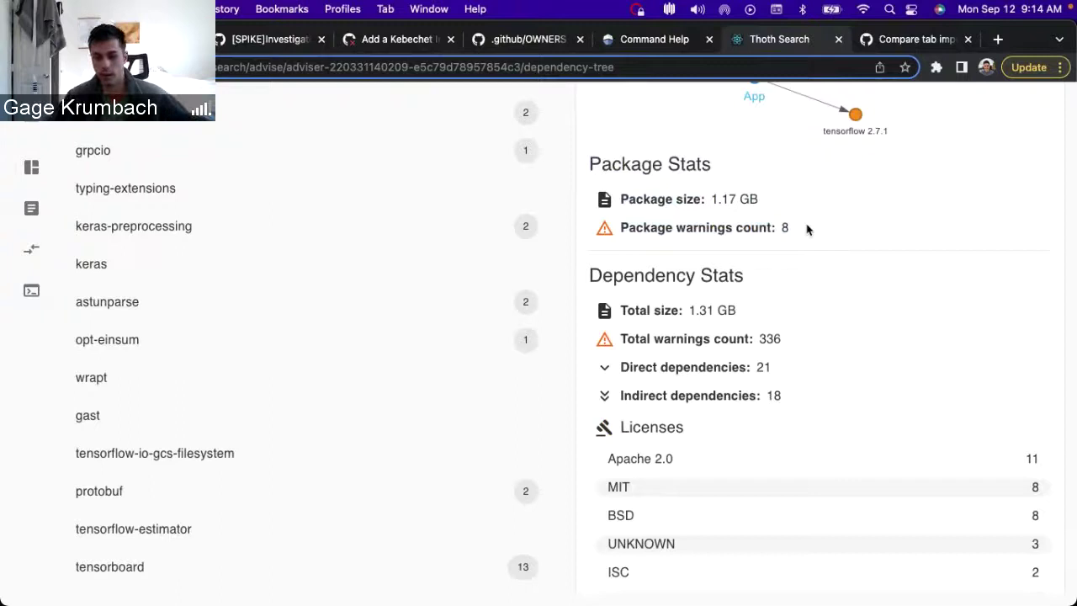
- Highlight tensorflow's dependency stats and scroll through its Licenses list
{"action": "scroll", "coordinate": [806, 228], "scroll_direction": "down", "scroll_amount": 3}
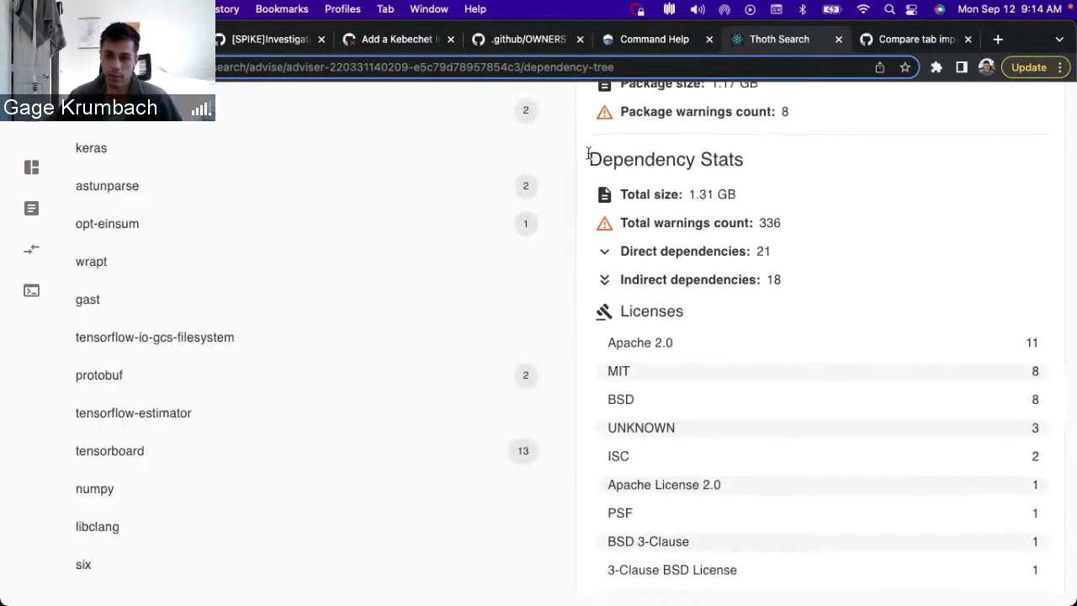
{"action": "left_click_drag", "start_coordinate": [589, 152], "coordinate": [647, 215]}
{"action": "left_click", "coordinate": [784, 318]}
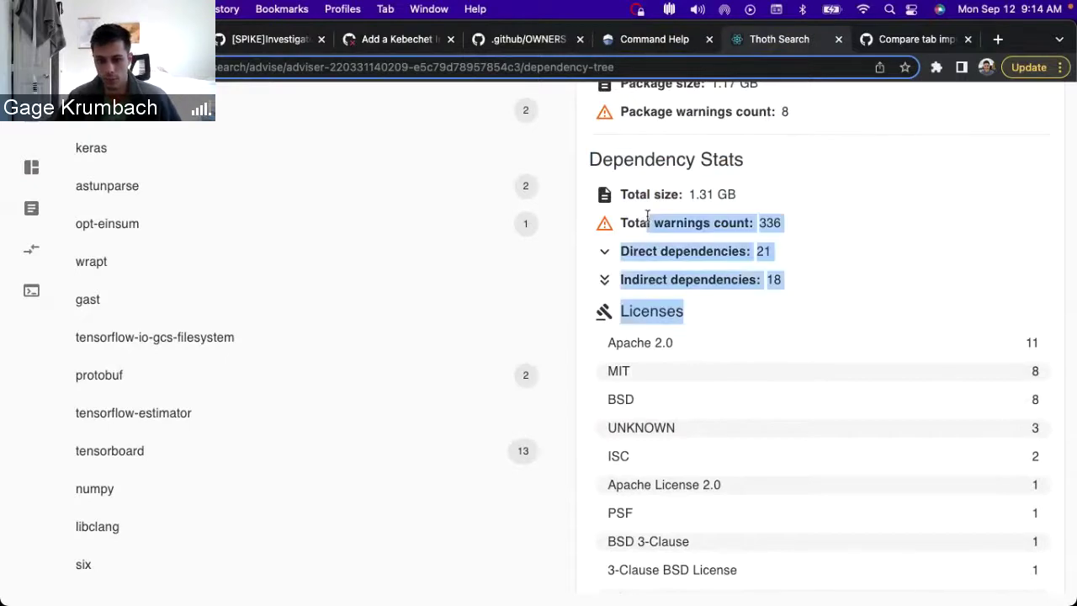
{"action": "left_click", "coordinate": [646, 217]}
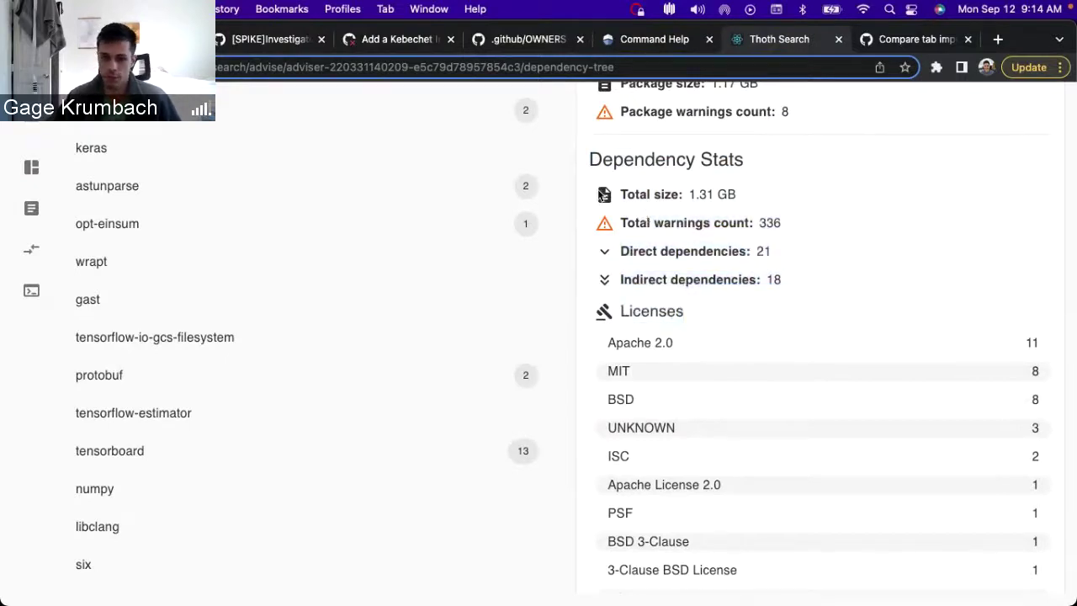
{"action": "scroll", "coordinate": [843, 237], "scroll_direction": "down", "scroll_amount": 1}
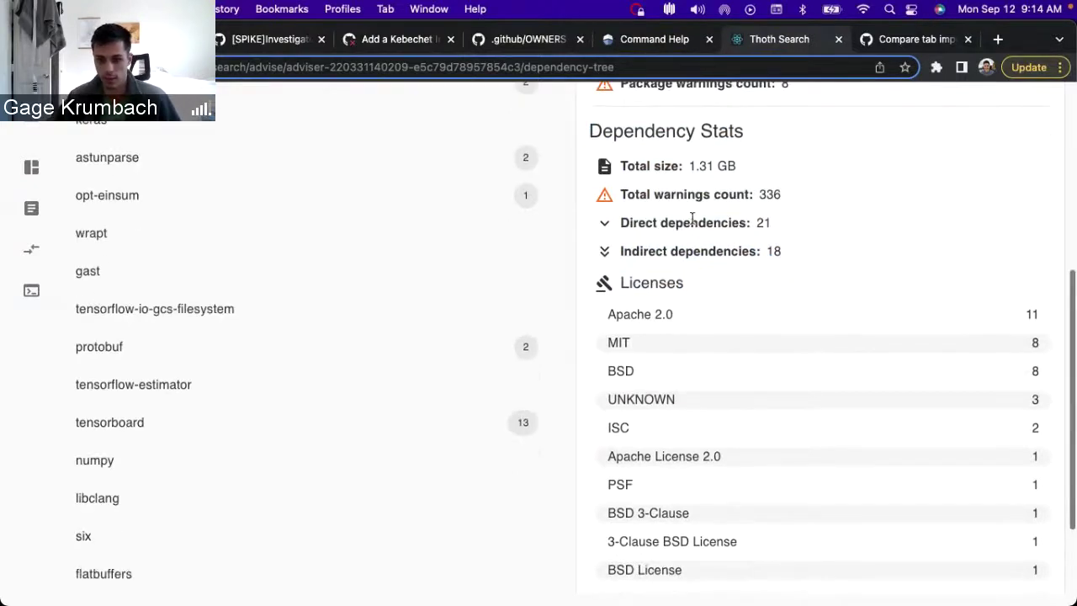
{"action": "scroll", "coordinate": [787, 243], "scroll_direction": "down", "scroll_amount": 3}
{"action": "scroll", "coordinate": [710, 239], "scroll_direction": "down", "scroll_amount": 1}
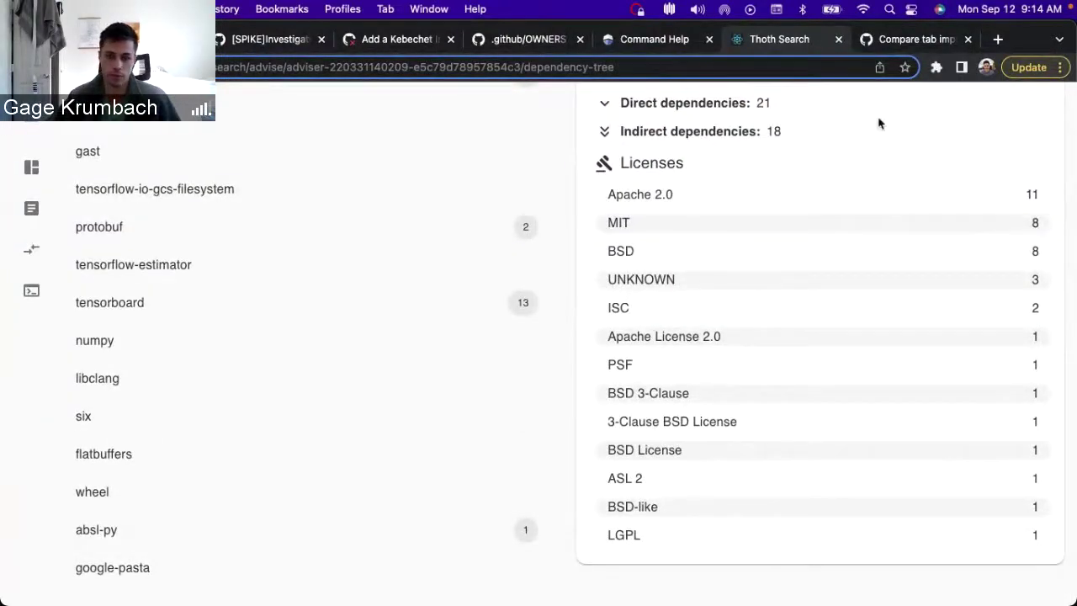
{"action": "scroll", "coordinate": [799, 439], "scroll_direction": "up", "scroll_amount": 5}
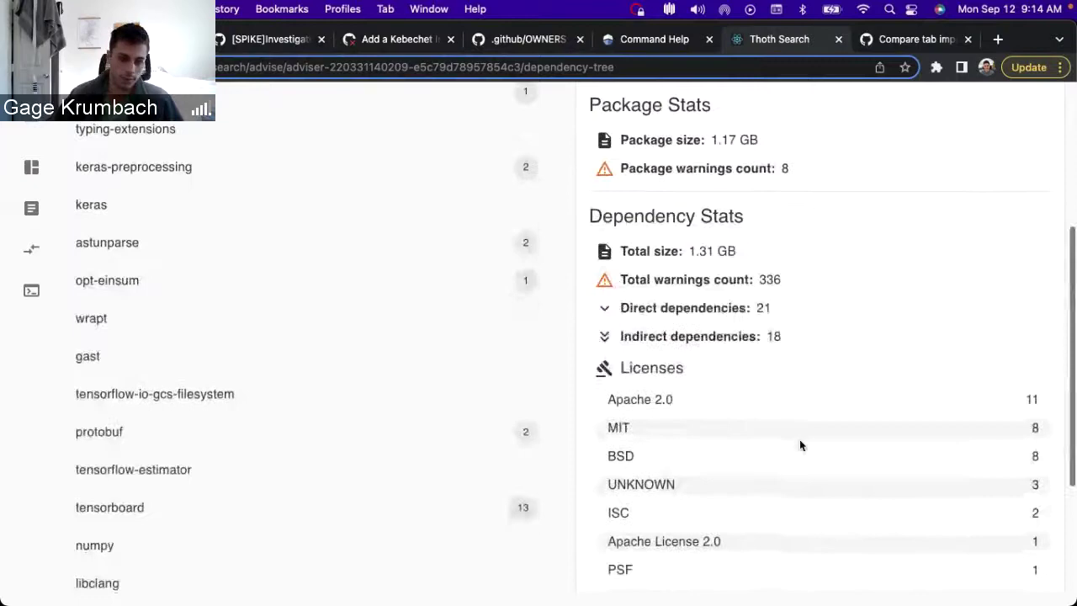
{"action": "scroll", "coordinate": [719, 433], "scroll_direction": "up", "scroll_amount": 1}
{"action": "scroll", "coordinate": [719, 433], "scroll_direction": "up", "scroll_amount": 3}
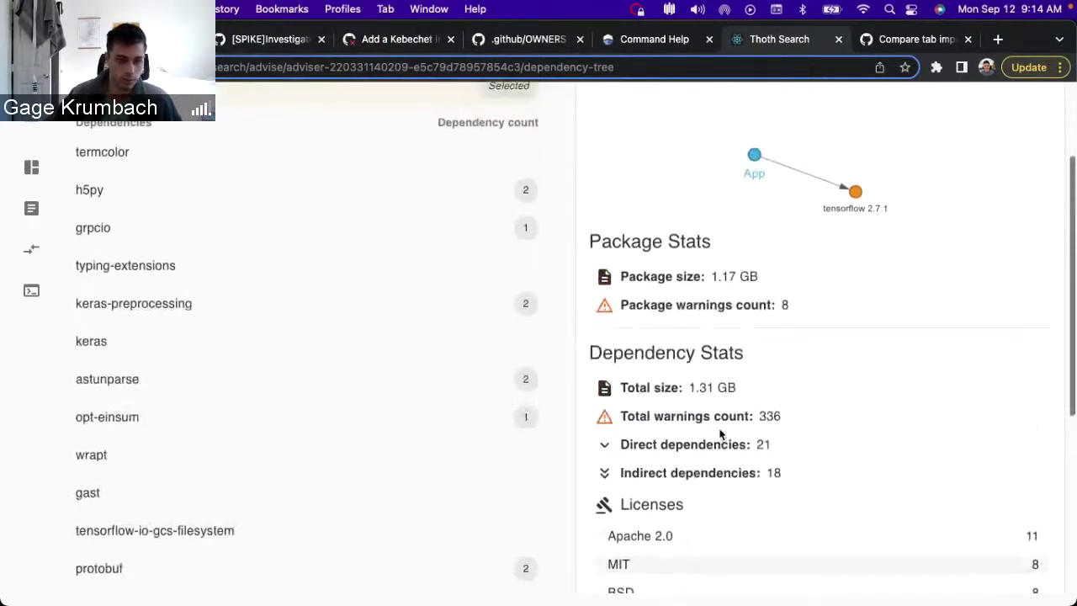
{"action": "scroll", "coordinate": [411, 304], "scroll_direction": "down", "scroll_amount": 4}
{"action": "scroll", "coordinate": [368, 236], "scroll_direction": "down", "scroll_amount": 4}
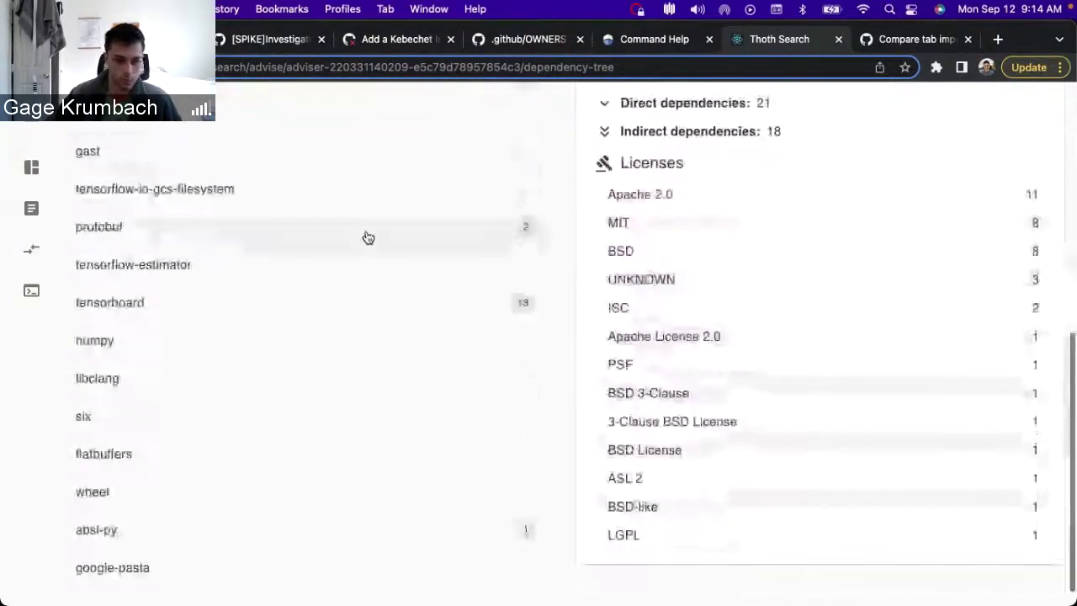
- Open tensorboard's dependencies, graph and package stats and scroll through them
{"action": "left_click", "coordinate": [450, 297]}
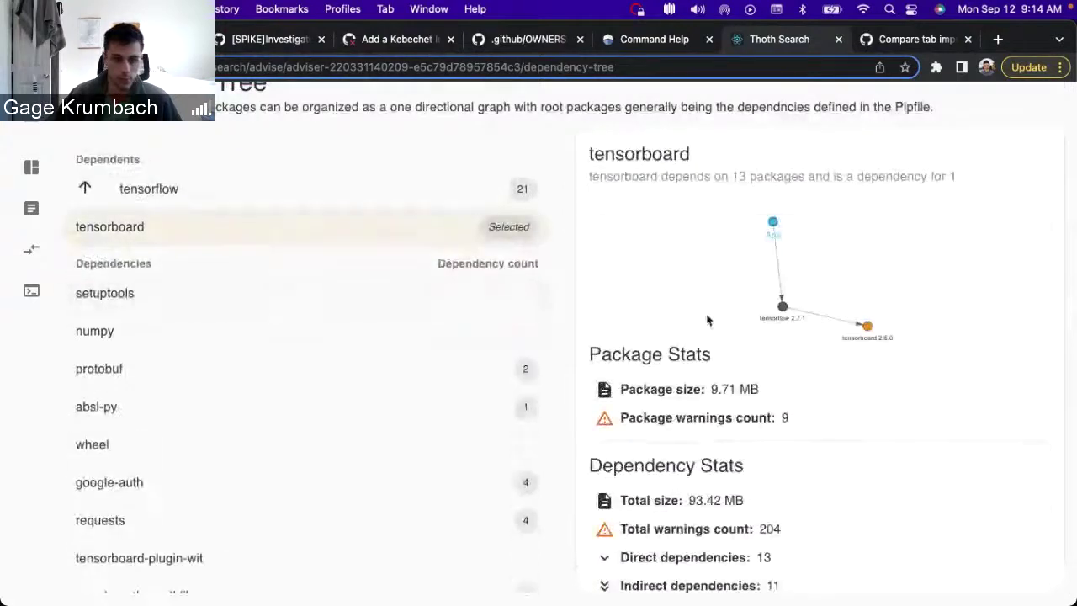
{"action": "scroll", "coordinate": [425, 351], "scroll_direction": "down", "scroll_amount": 1}
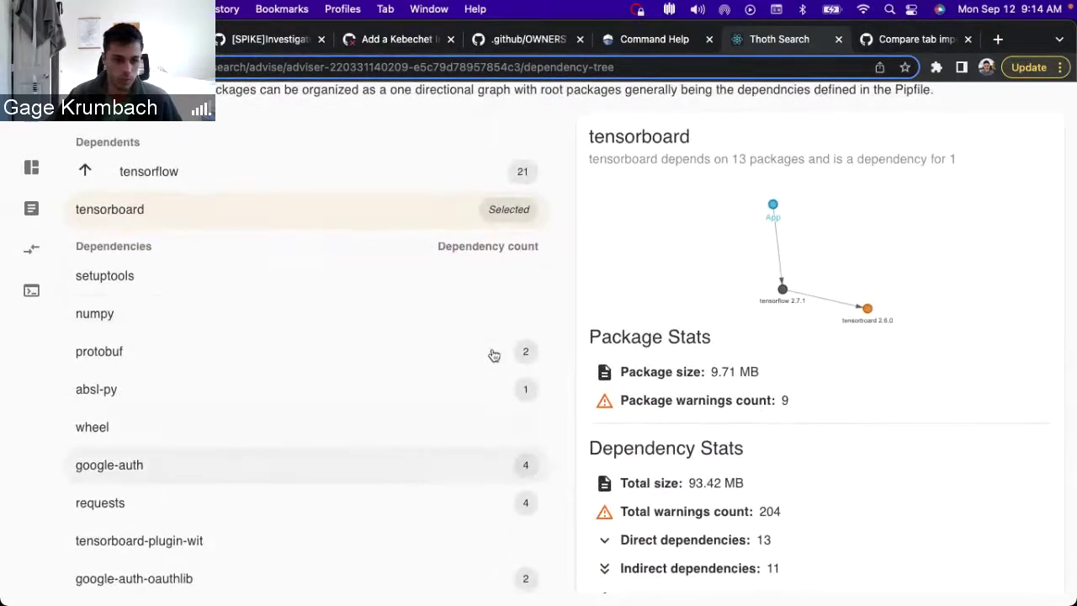
{"action": "scroll", "coordinate": [903, 408], "scroll_direction": "up", "scroll_amount": 1}
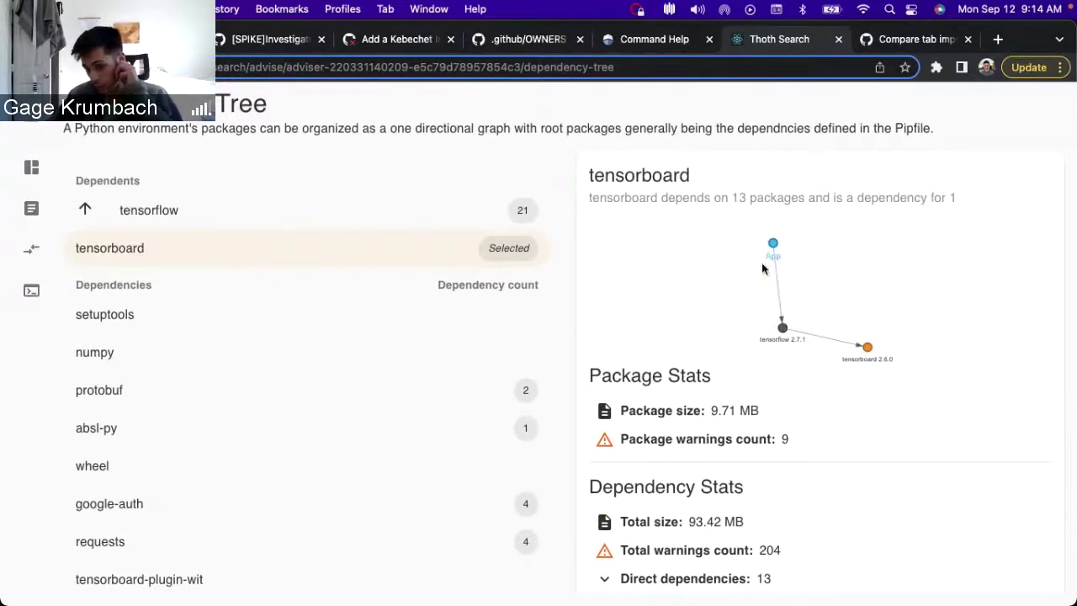
{"action": "scroll", "coordinate": [730, 335], "scroll_direction": "down", "scroll_amount": 4}
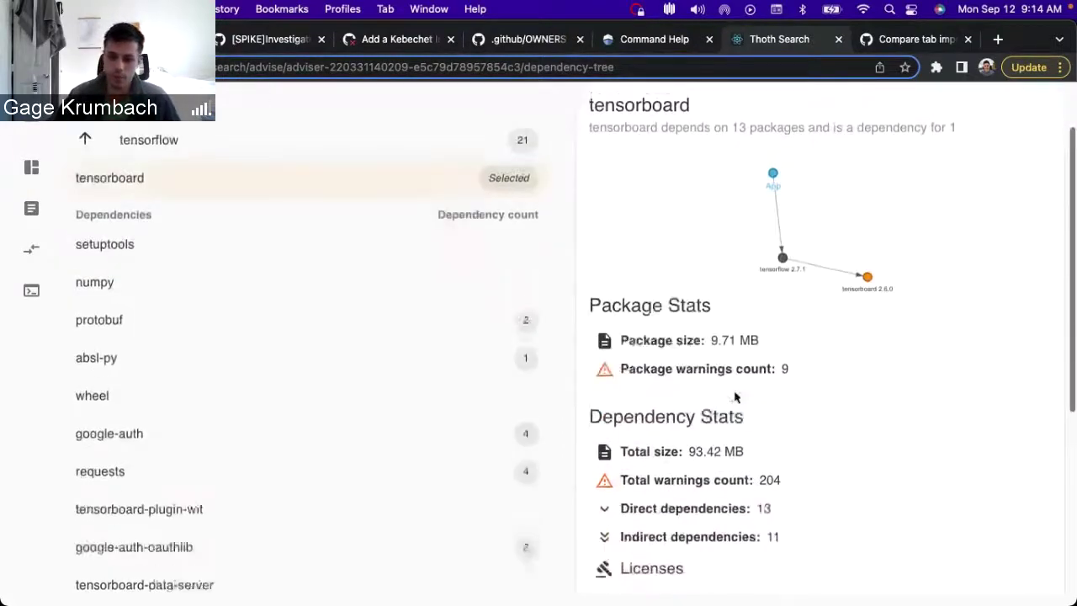
{"action": "scroll", "coordinate": [733, 242], "scroll_direction": "down", "scroll_amount": 2}
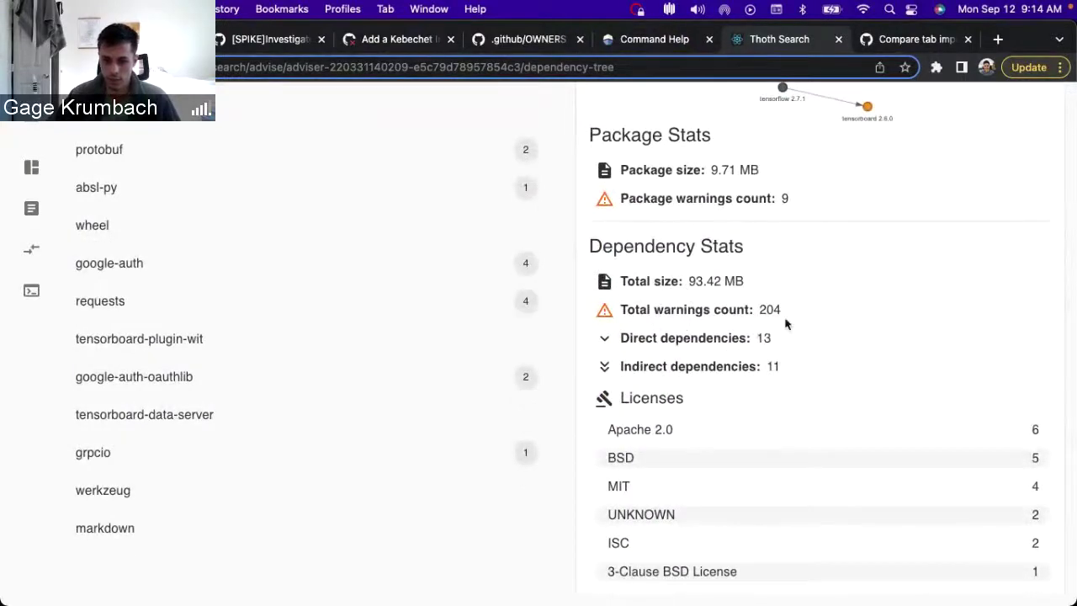
{"action": "scroll", "coordinate": [787, 324], "scroll_direction": "down", "scroll_amount": 3}
{"action": "scroll", "coordinate": [776, 471], "scroll_direction": "up", "scroll_amount": 4}
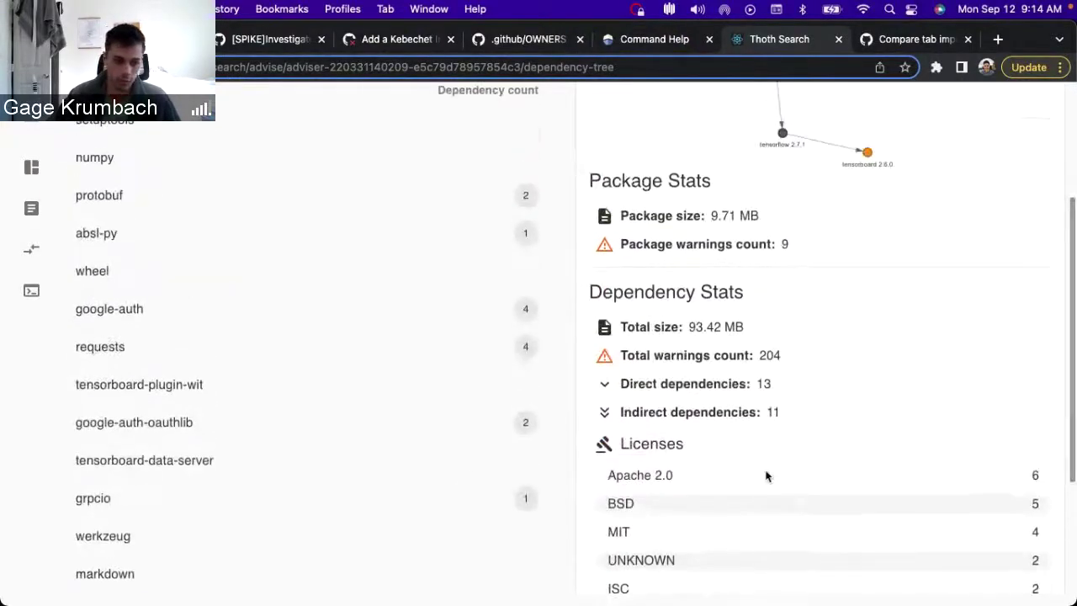
- Drill down through google-auth-oauthlib and google-auth to cachetools
{"action": "left_click", "coordinate": [422, 430]}
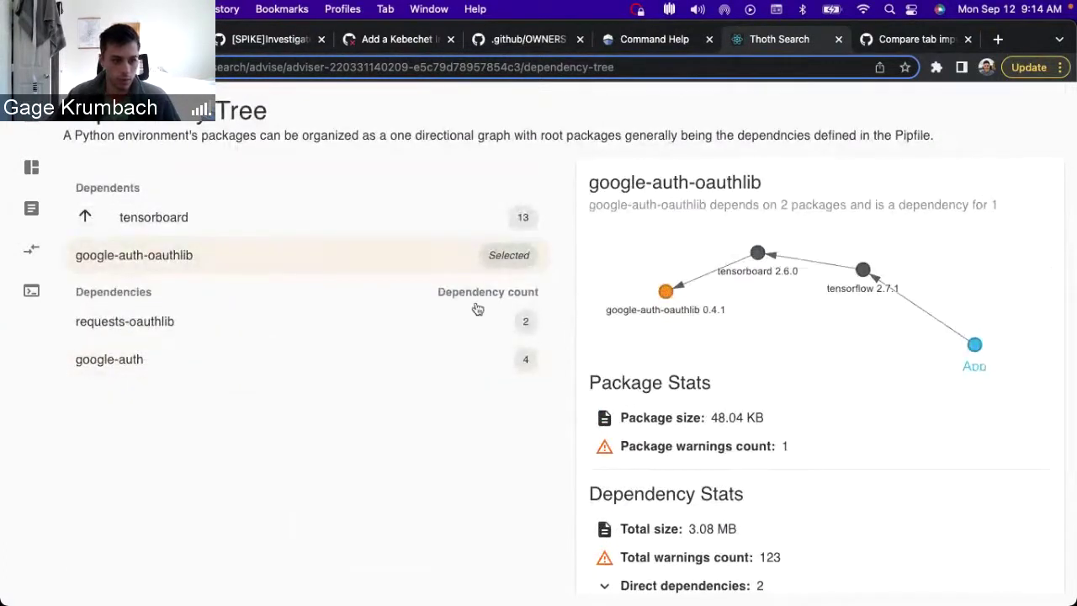
{"action": "left_click", "coordinate": [125, 360]}
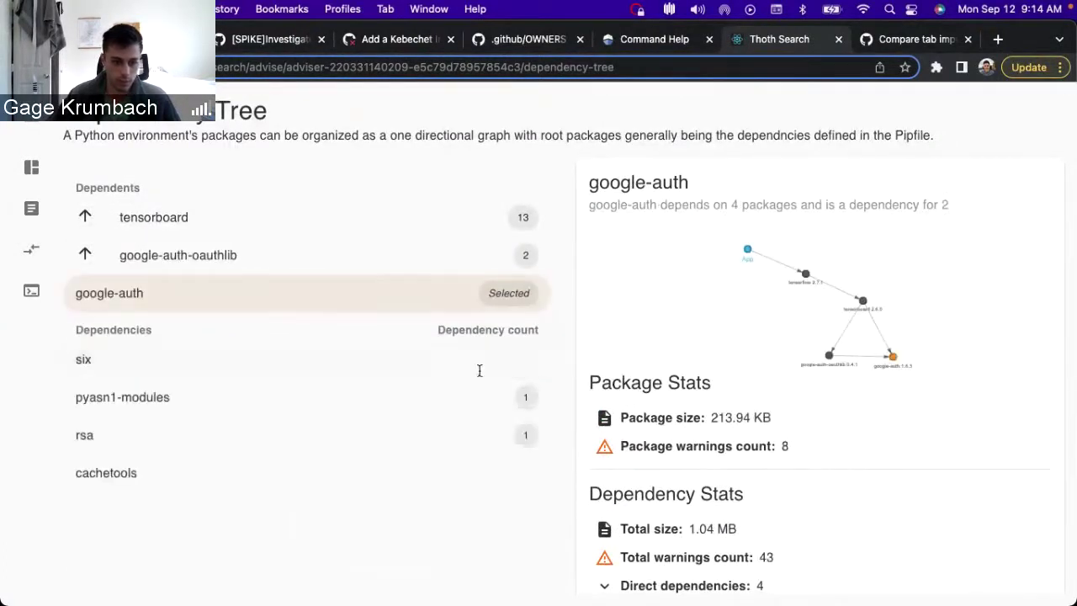
{"action": "left_click", "coordinate": [395, 492]}
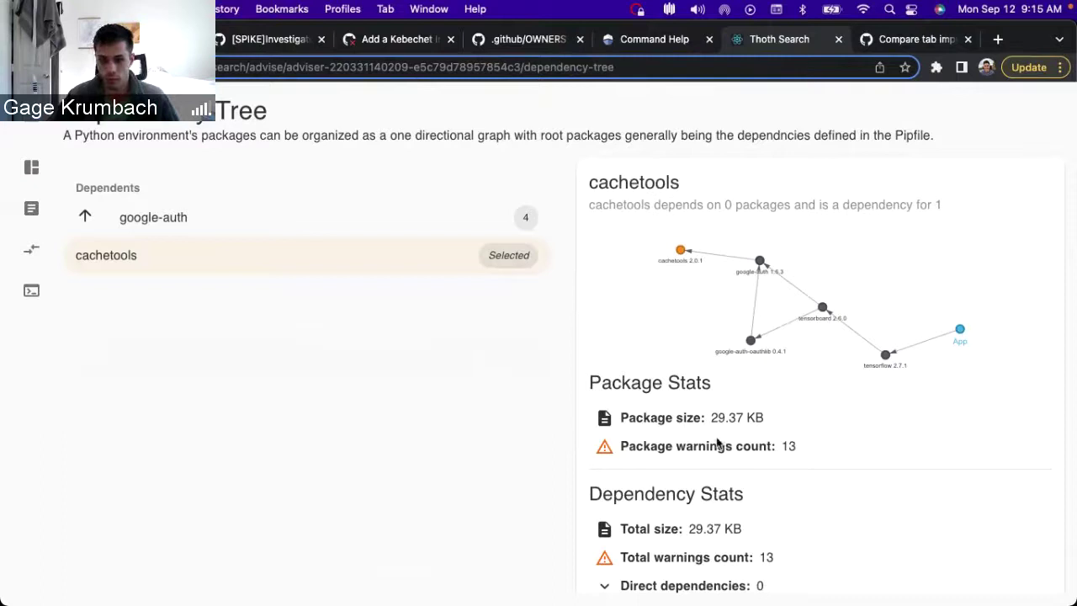
- Point out cachetools' 29.37 KB size unit and its MIT licence
{"action": "scroll", "coordinate": [717, 444], "scroll_direction": "down", "scroll_amount": 2}
{"action": "double_click", "coordinate": [754, 366]}
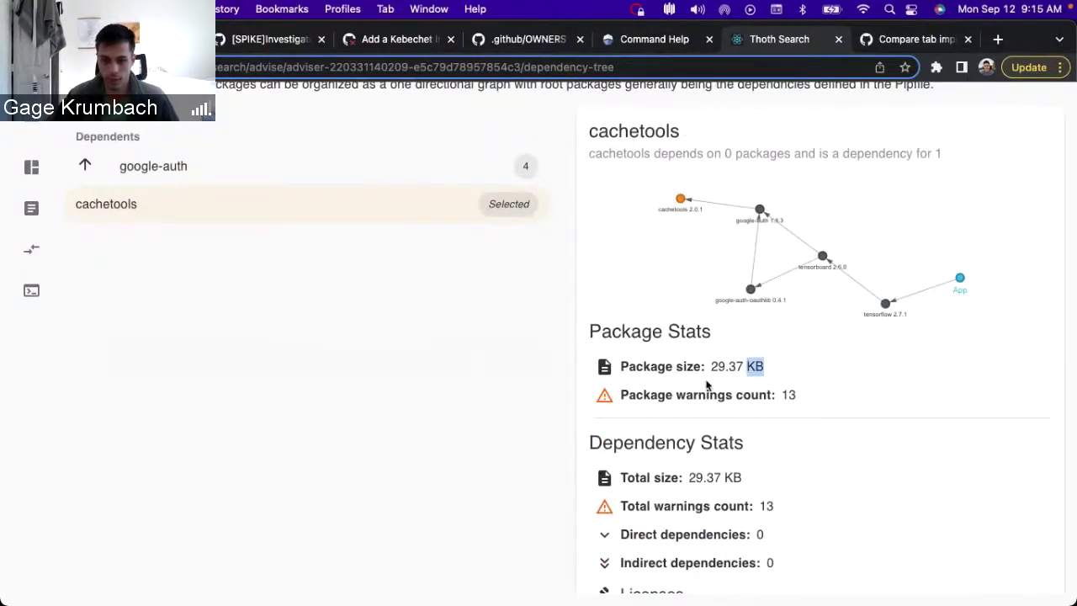
{"action": "scroll", "coordinate": [694, 383], "scroll_direction": "down", "scroll_amount": 2}
{"action": "left_click", "coordinate": [676, 389]}
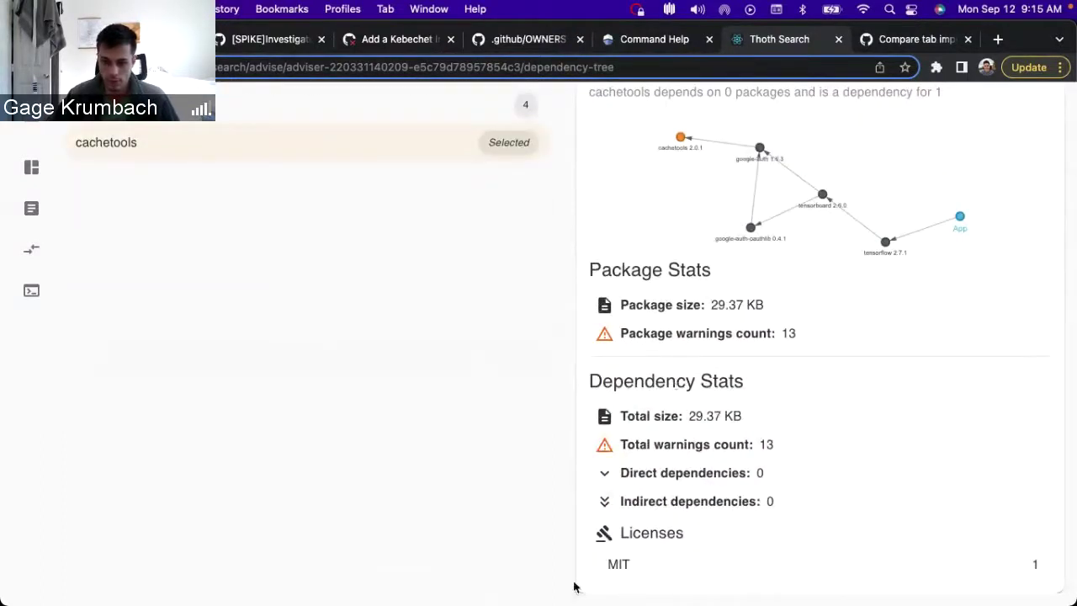
{"action": "double_click", "coordinate": [619, 564]}
{"action": "scroll", "coordinate": [620, 566], "scroll_direction": "up", "scroll_amount": 2}
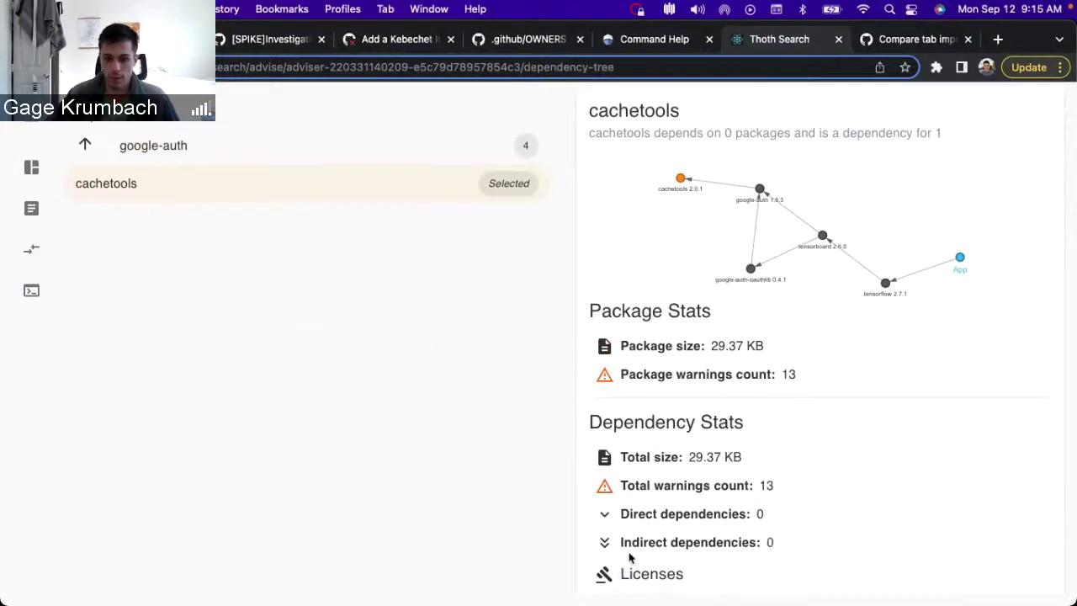
{"action": "scroll", "coordinate": [629, 557], "scroll_direction": "up", "scroll_amount": 2}
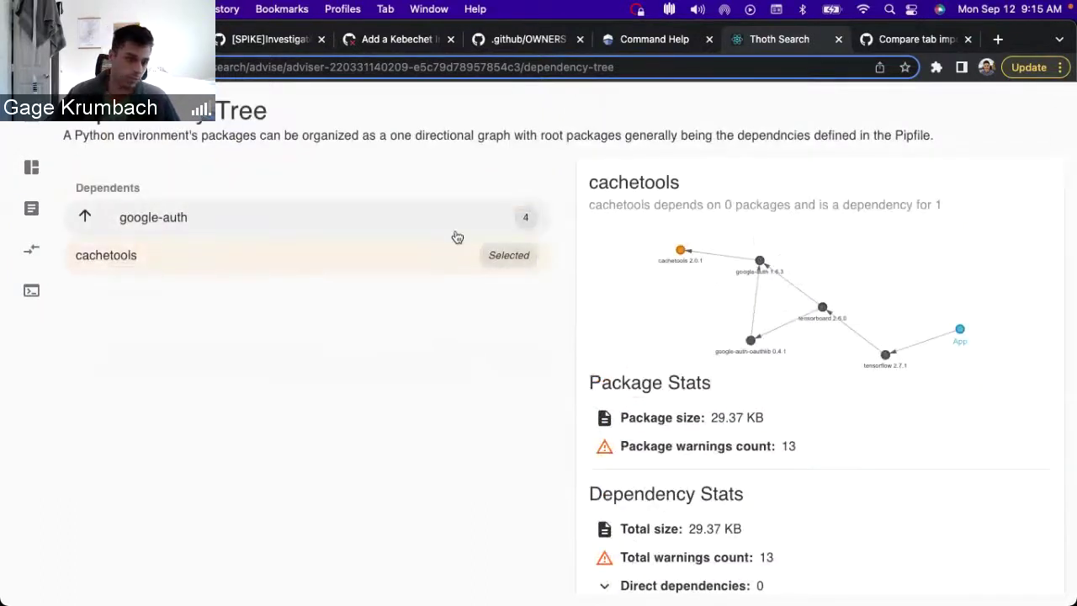
- Walk up from google-auth through google-auth-oauthlib, tensorboard and tensorflow to the Pipfile root
{"action": "left_click", "coordinate": [387, 222]}
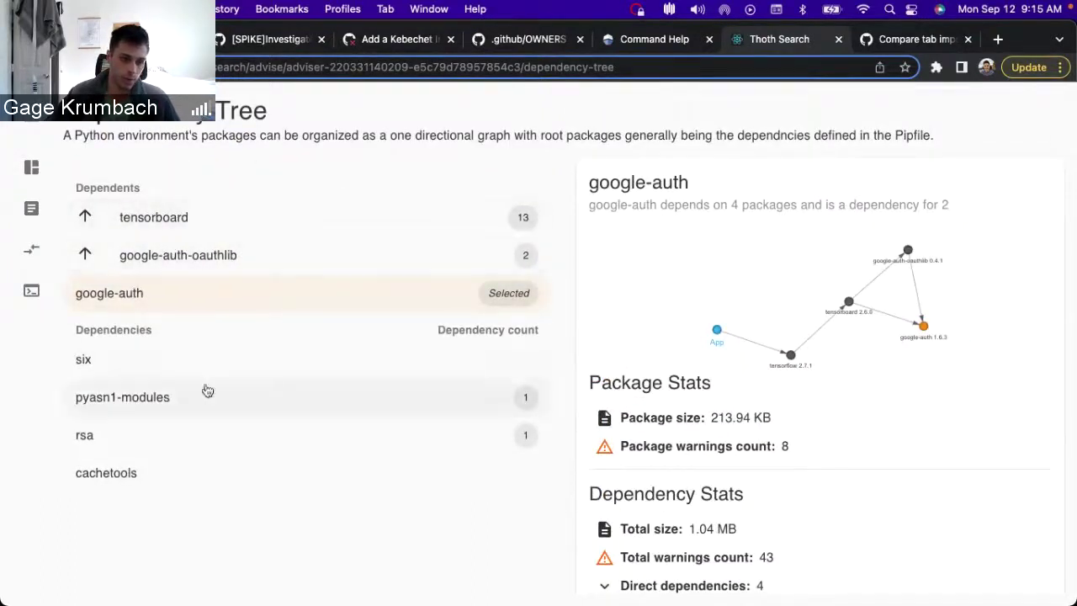
{"action": "left_click", "coordinate": [236, 253]}
{"action": "left_click", "coordinate": [264, 222]}
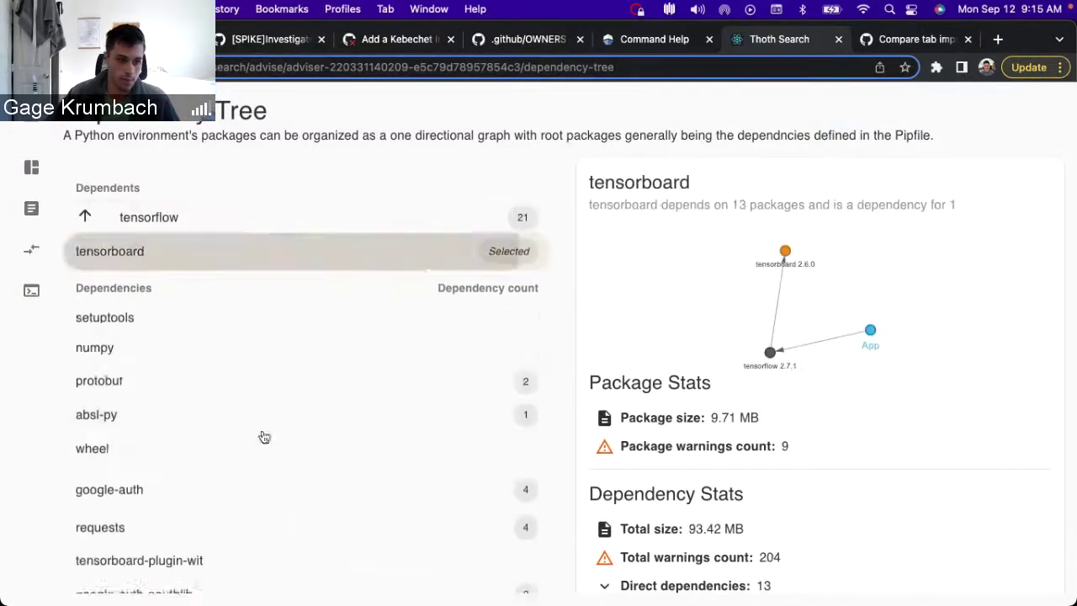
{"action": "left_click", "coordinate": [202, 219]}
{"action": "left_click", "coordinate": [219, 192]}
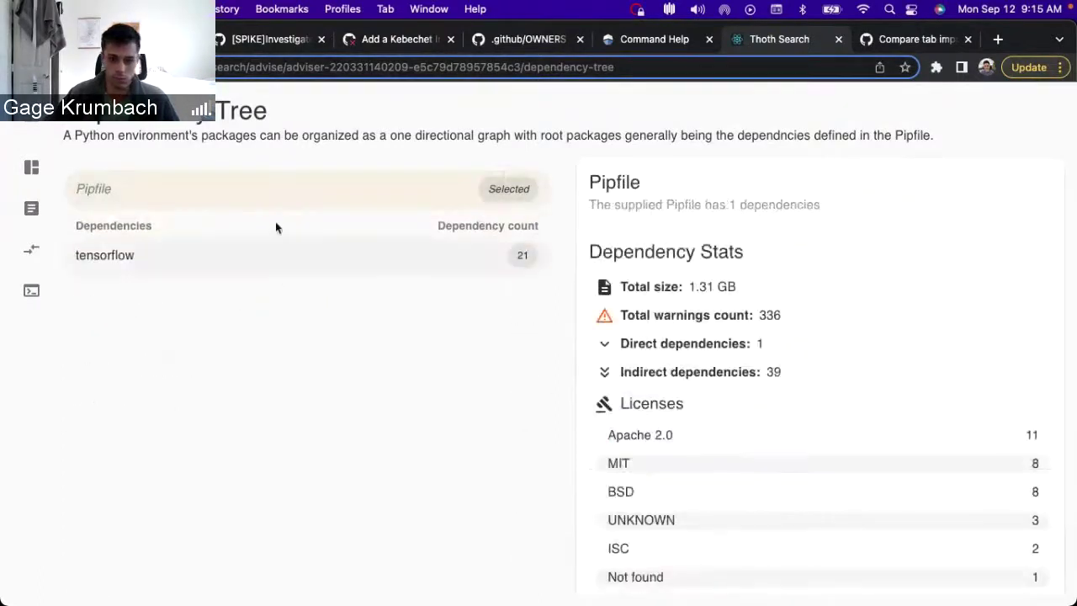
- Descend again from tensorflow through tensorboard to google-auth, then back to tensorboard
{"action": "left_click", "coordinate": [259, 251]}
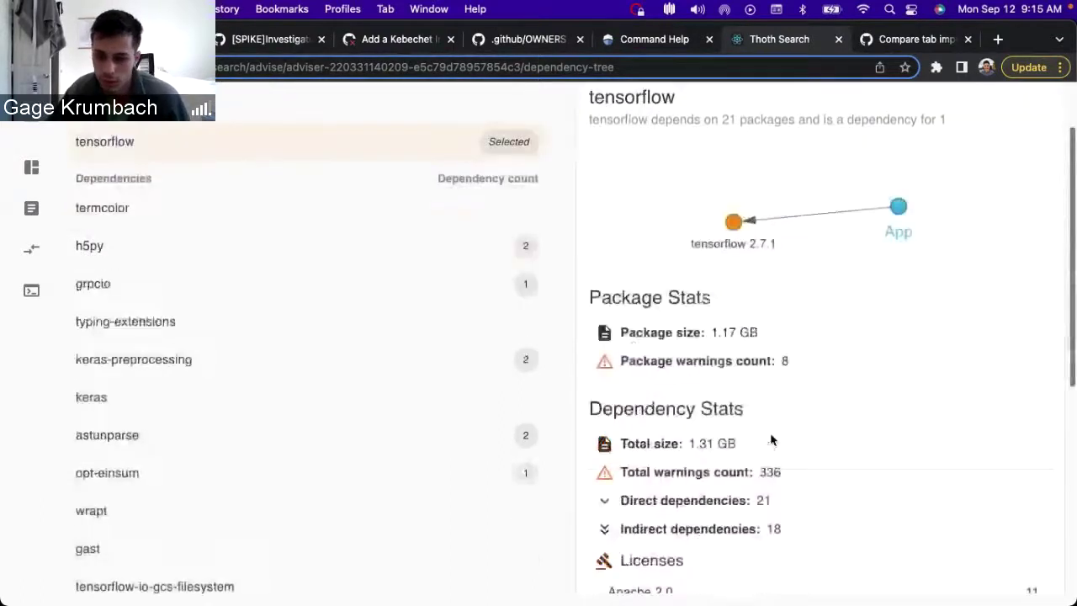
{"action": "scroll", "coordinate": [769, 441], "scroll_direction": "down", "scroll_amount": 2}
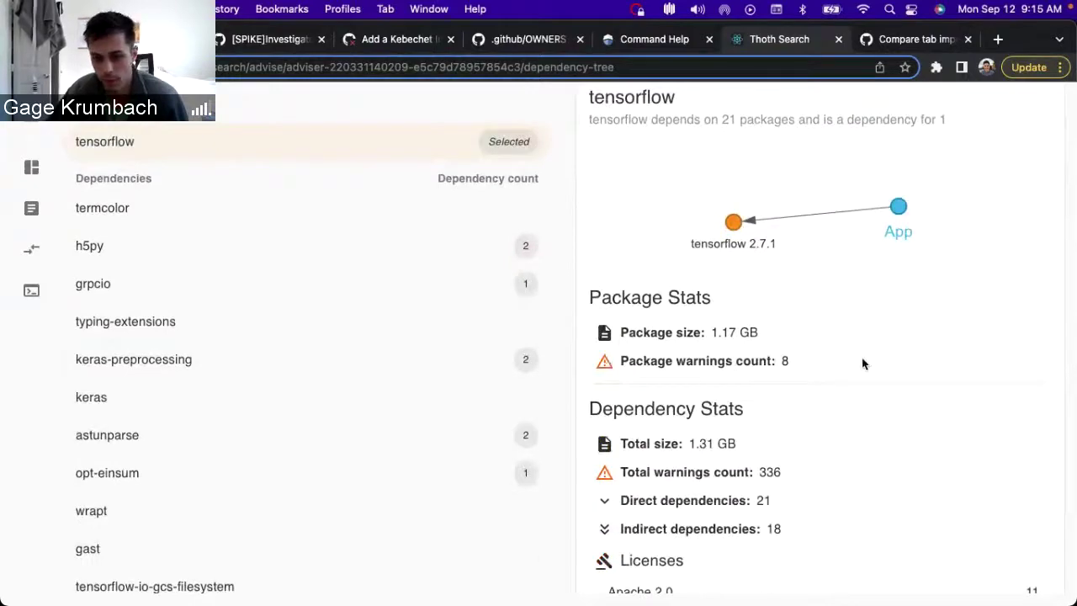
{"action": "scroll", "coordinate": [862, 363], "scroll_direction": "down", "scroll_amount": 2}
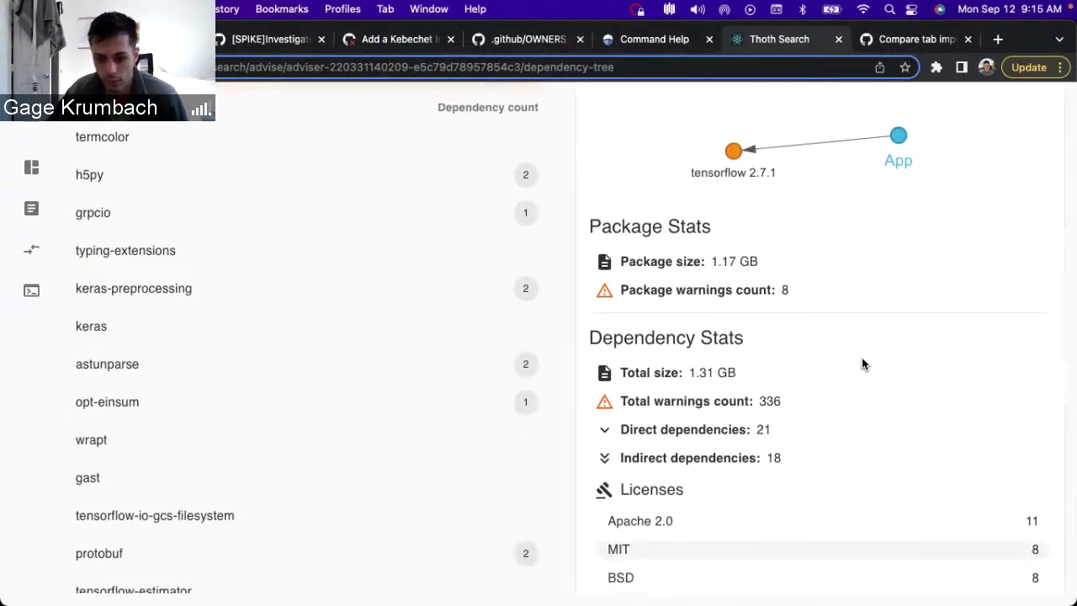
{"action": "scroll", "coordinate": [862, 363], "scroll_direction": "up", "scroll_amount": 4}
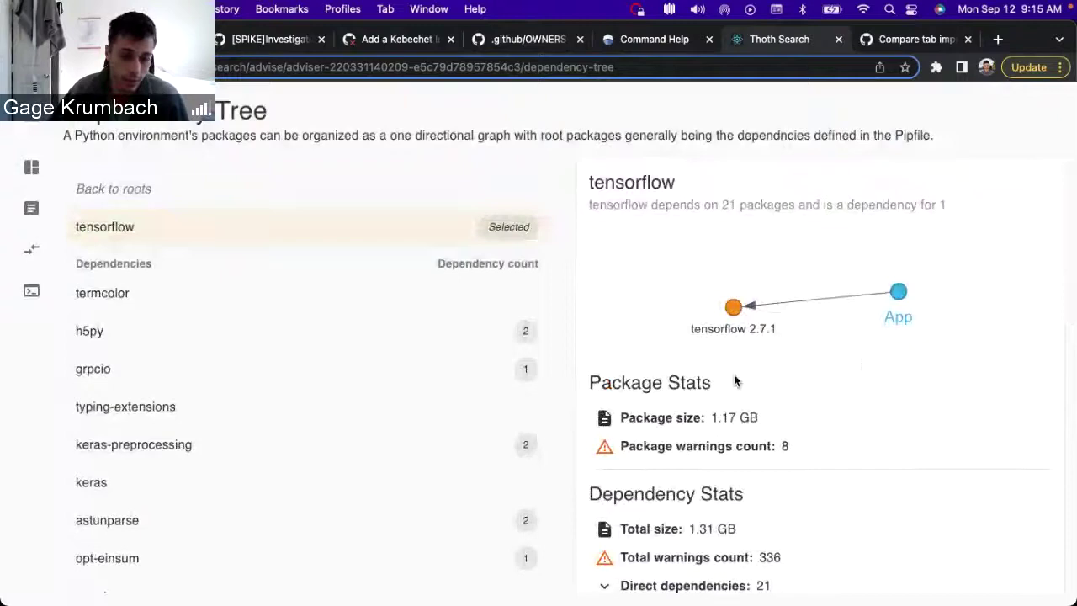
{"action": "scroll", "coordinate": [362, 312], "scroll_direction": "down", "scroll_amount": 9}
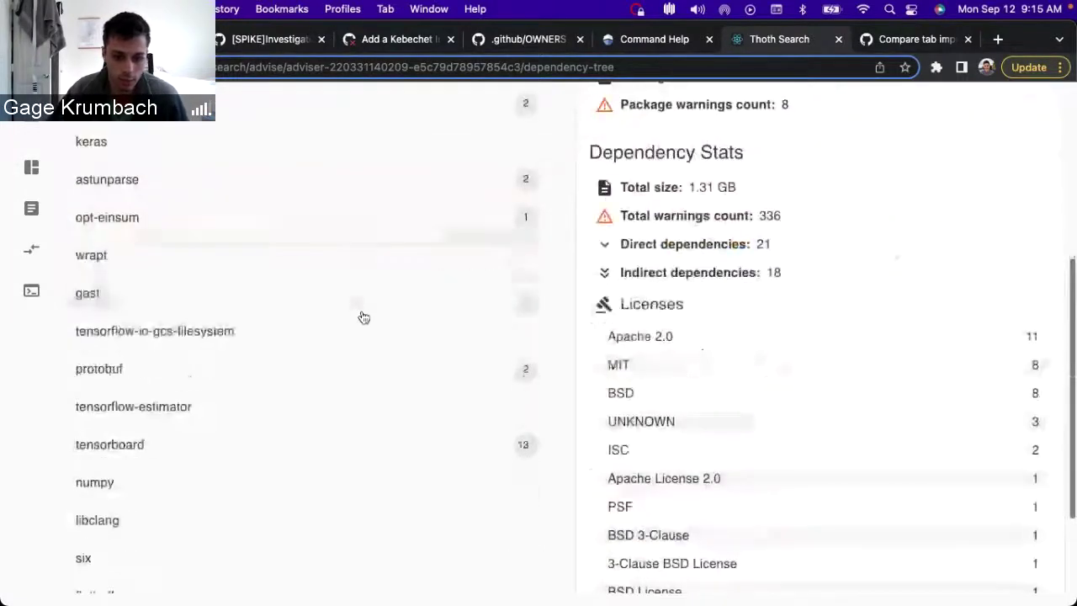
{"action": "left_click", "coordinate": [144, 409]}
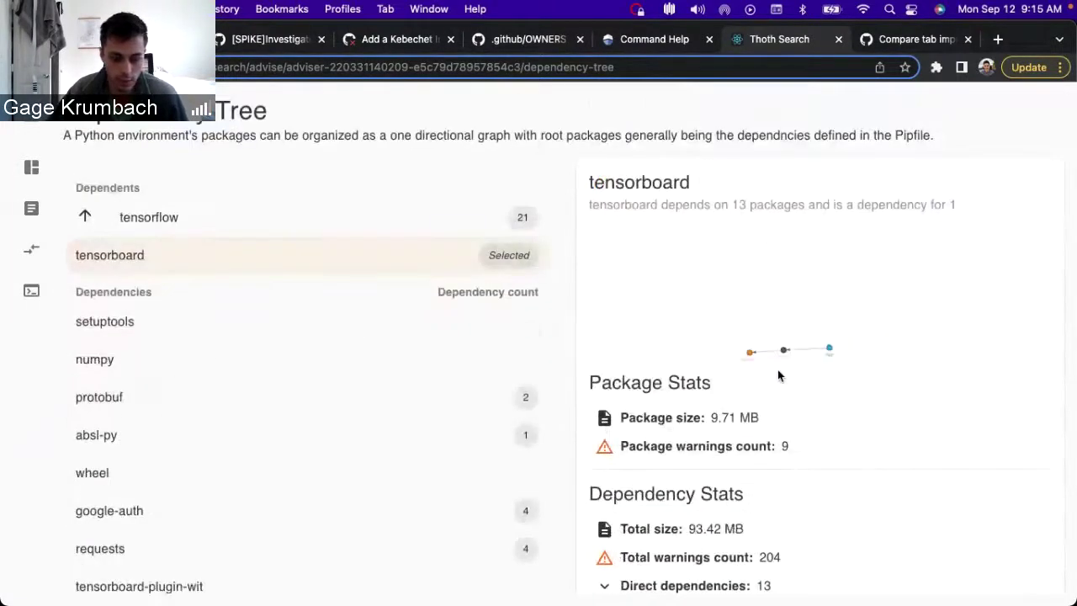
{"action": "scroll", "coordinate": [236, 361], "scroll_direction": "down", "scroll_amount": 7}
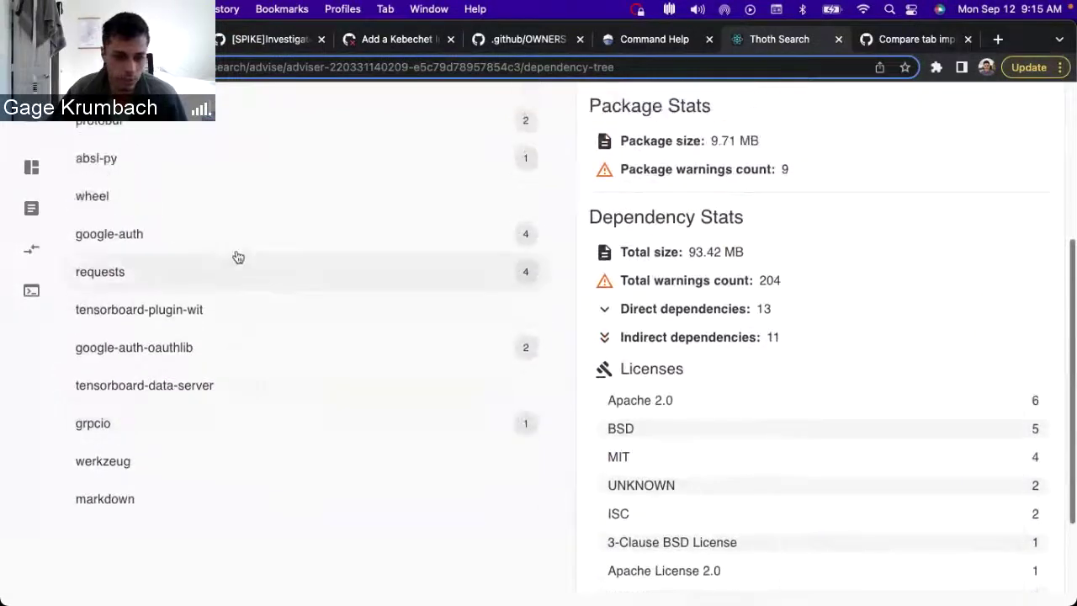
{"action": "left_click", "coordinate": [237, 244]}
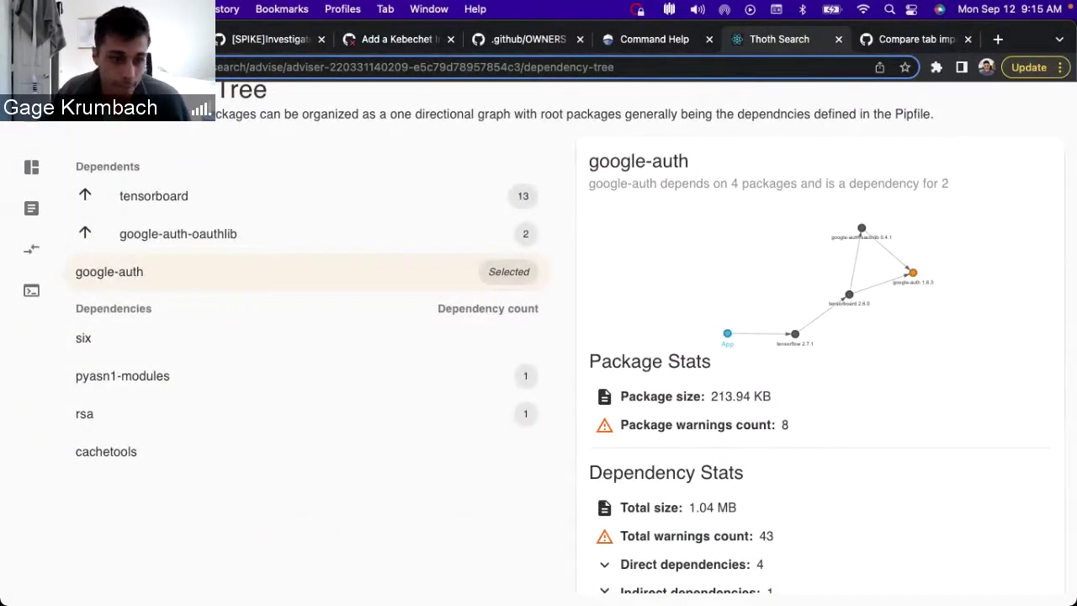
{"action": "left_click", "coordinate": [137, 192]}
- Return to the Pipfile root, open keras-preprocessing under tensorflow, and highlight the description
{"action": "left_click", "coordinate": [138, 191]}
{"action": "left_click", "coordinate": [141, 175]}
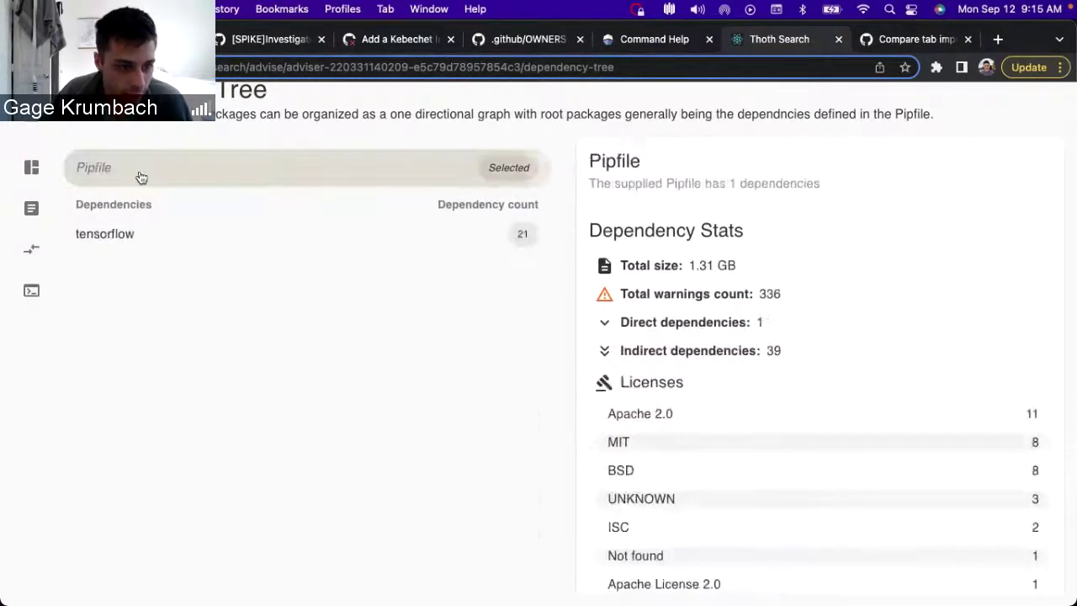
{"action": "scroll", "coordinate": [285, 441], "scroll_direction": "up", "scroll_amount": 1}
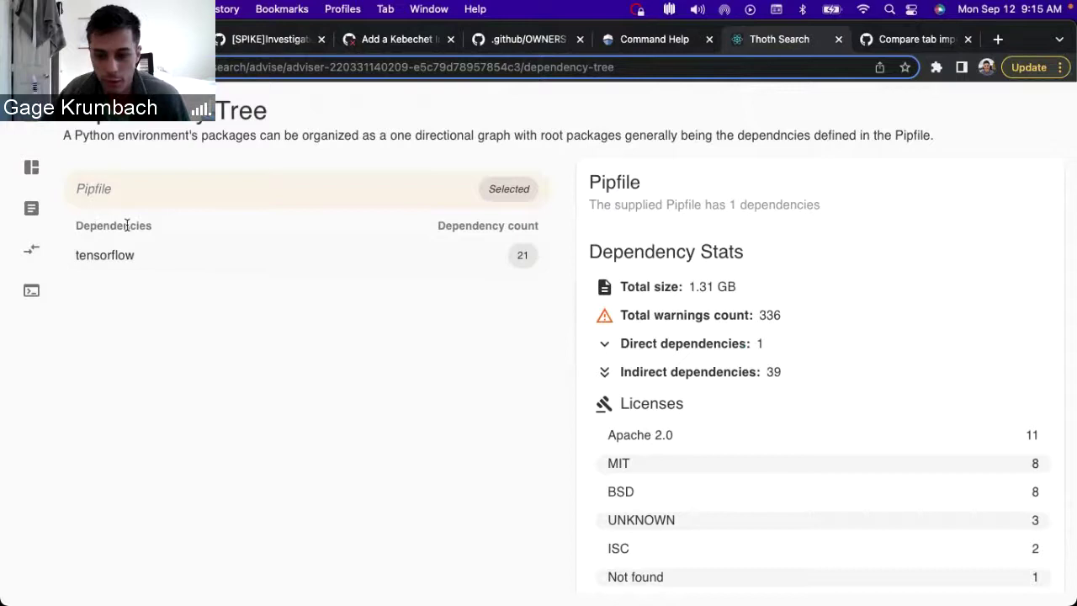
{"action": "scroll", "coordinate": [289, 242], "scroll_direction": "down", "scroll_amount": 1}
{"action": "left_click", "coordinate": [290, 242]}
{"action": "left_click", "coordinate": [429, 441]}
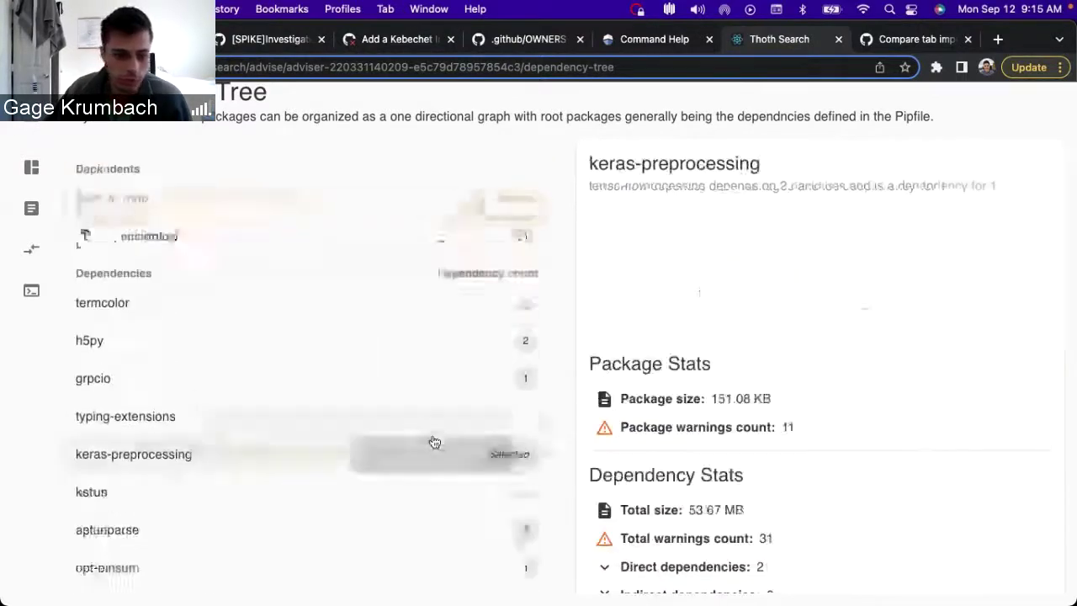
{"action": "scroll", "coordinate": [316, 182], "scroll_direction": "up", "scroll_amount": 1}
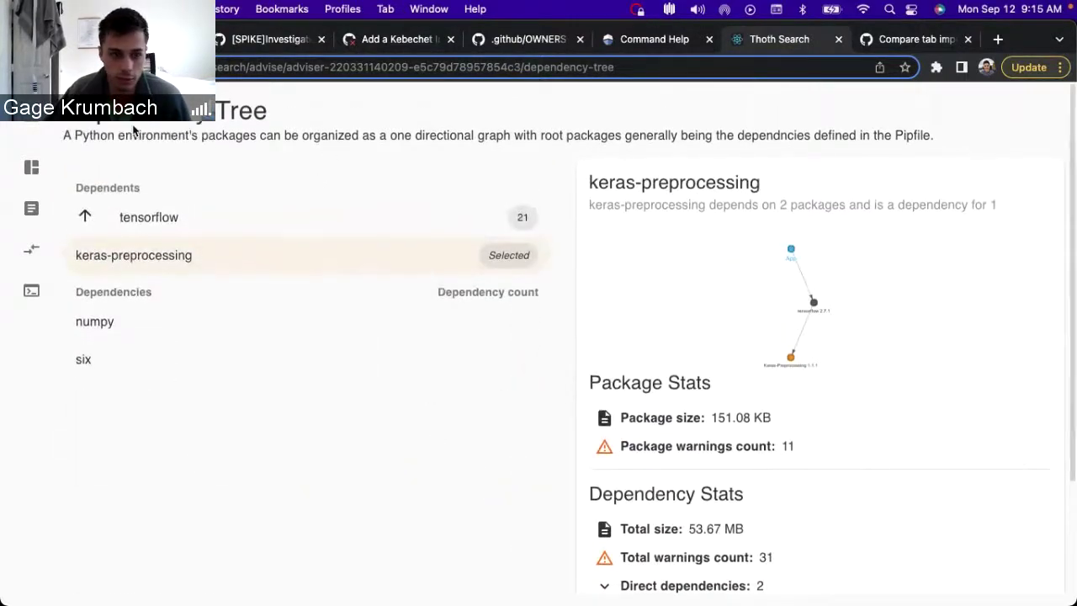
{"action": "triple_click", "coordinate": [92, 135]}
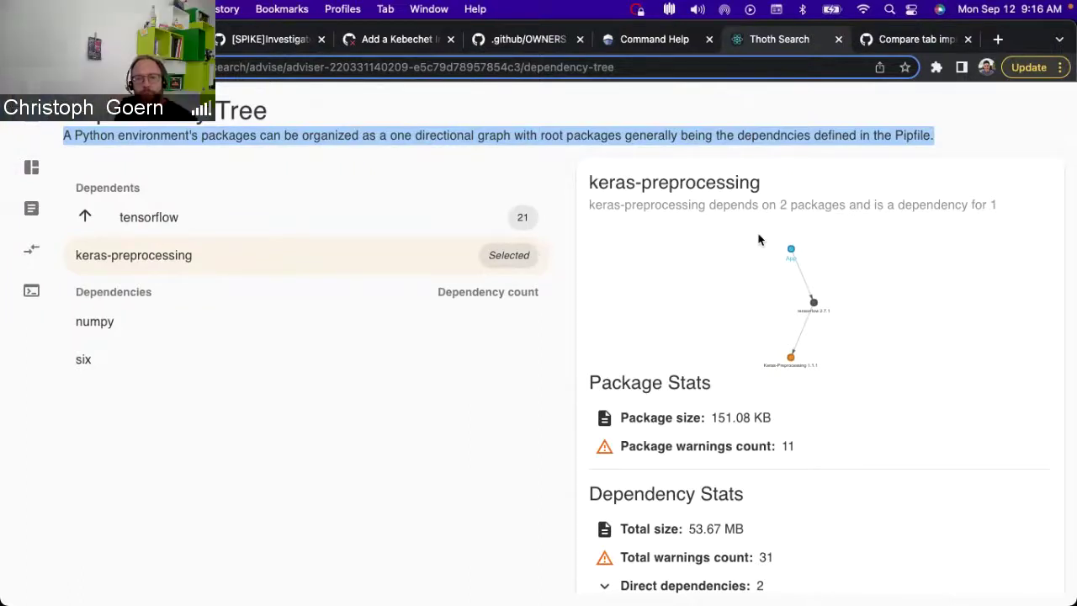
- Browse six, h5py and tensorboard via tensorflow, ending on google-auth
{"action": "left_click", "coordinate": [517, 358]}
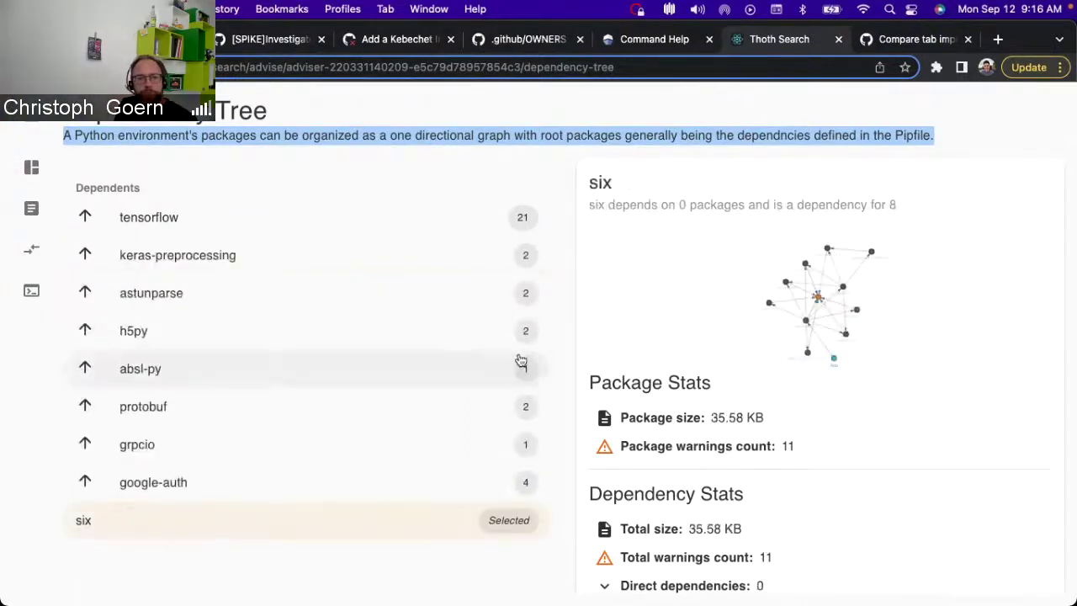
{"action": "left_click", "coordinate": [347, 212]}
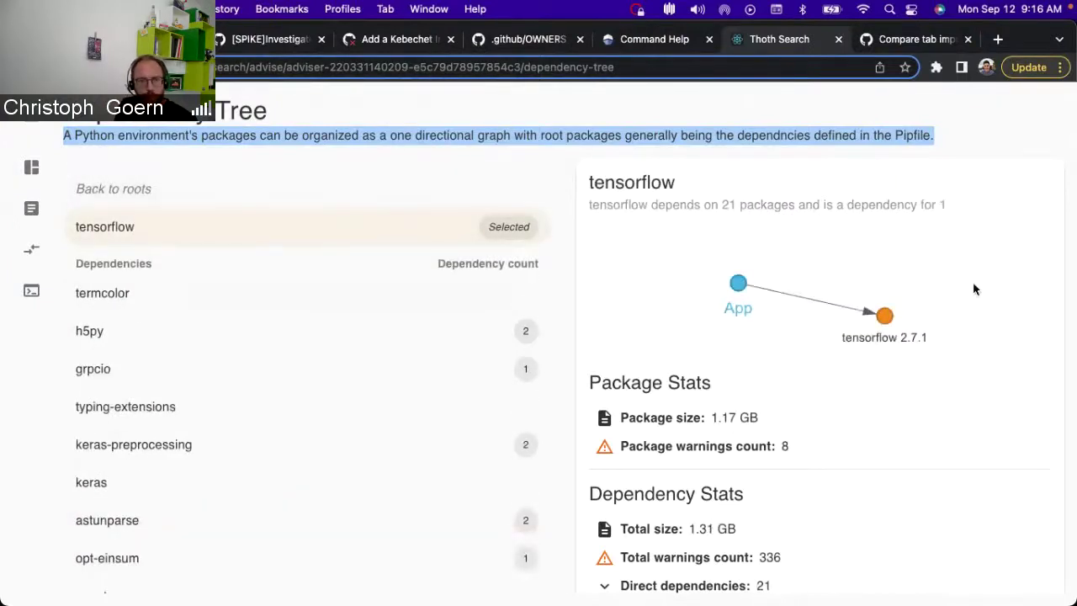
{"action": "left_click", "coordinate": [303, 324]}
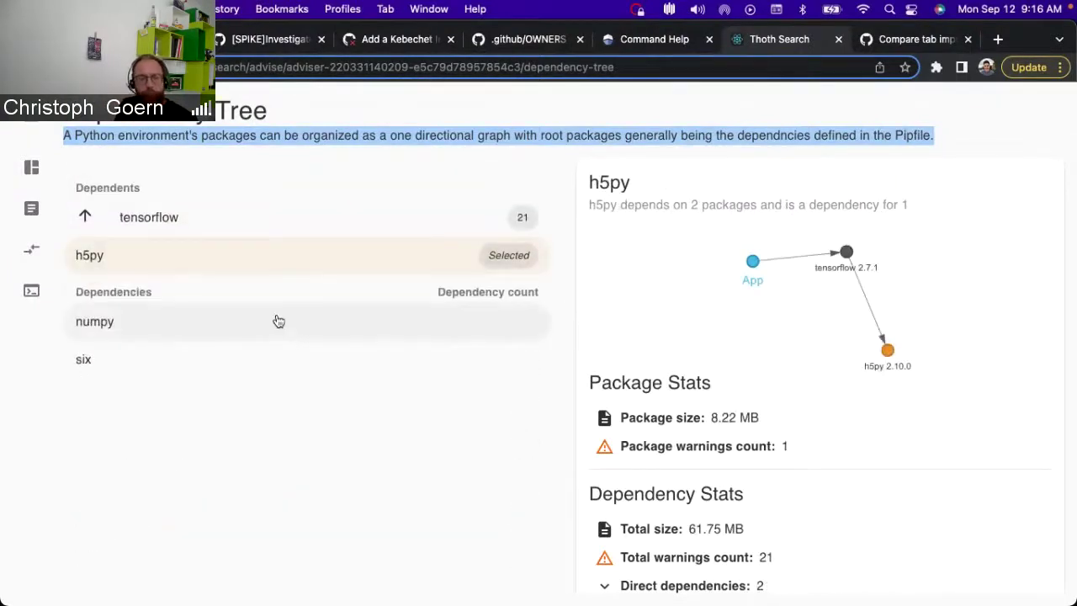
{"action": "left_click", "coordinate": [235, 214]}
{"action": "scroll", "coordinate": [285, 332], "scroll_direction": "down", "scroll_amount": 5}
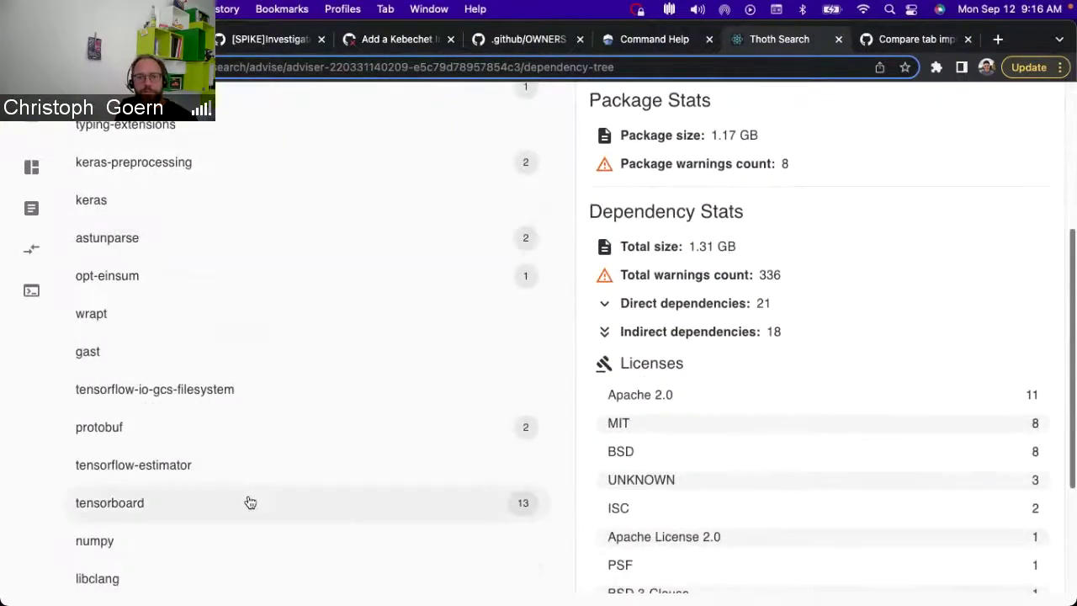
{"action": "left_click", "coordinate": [250, 502]}
{"action": "scroll", "coordinate": [185, 334], "scroll_direction": "down", "scroll_amount": 4}
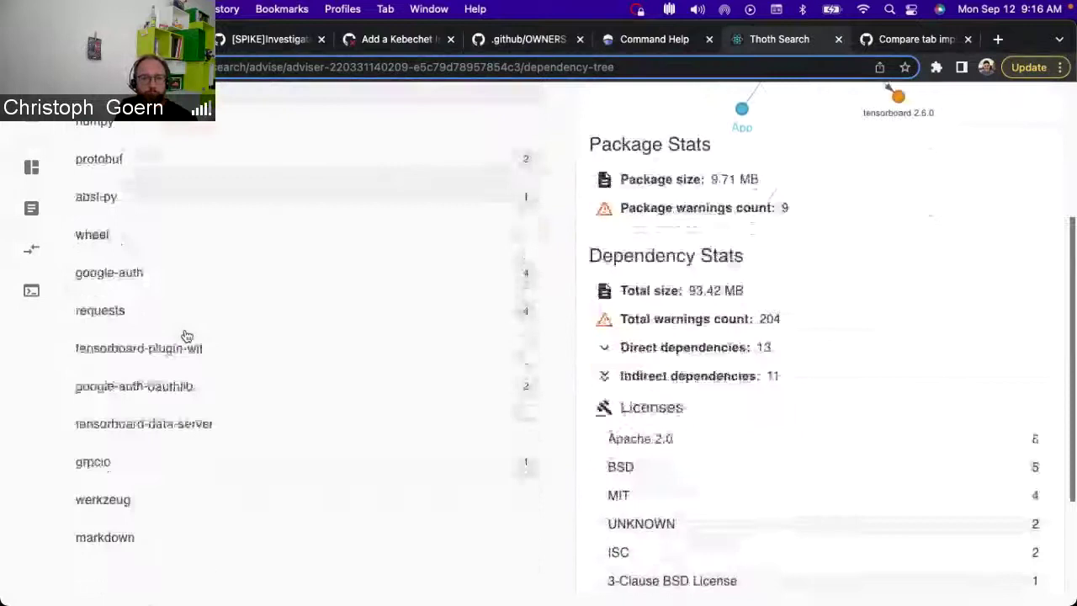
{"action": "left_click", "coordinate": [194, 279]}
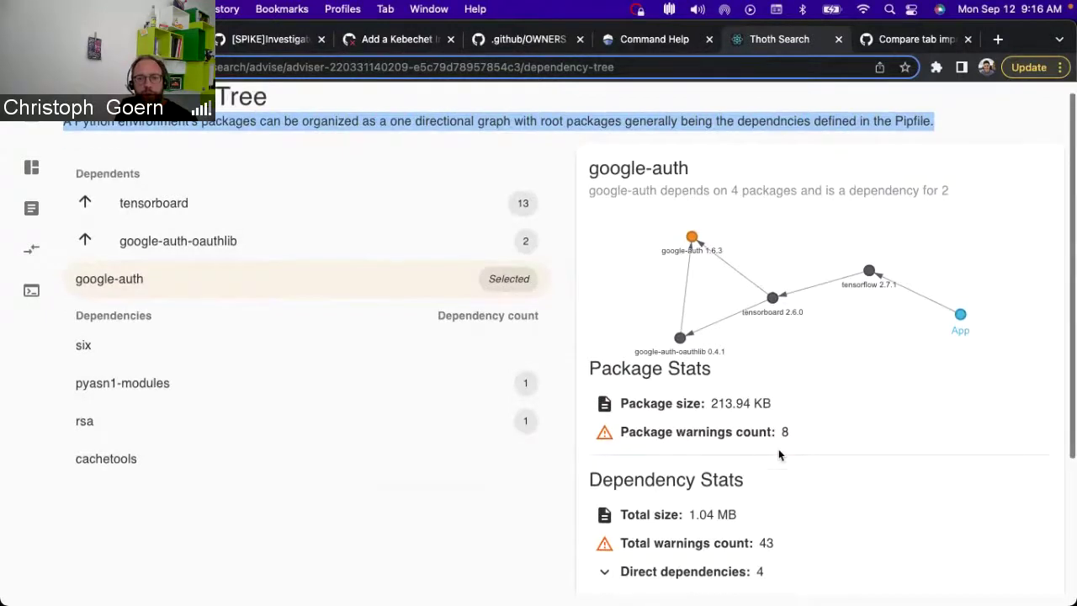
- Point out google-auth's heading, dependency summary line and 43 total warnings
{"action": "scroll", "coordinate": [778, 448], "scroll_direction": "down", "scroll_amount": 3}
{"action": "triple_click", "coordinate": [698, 466]}
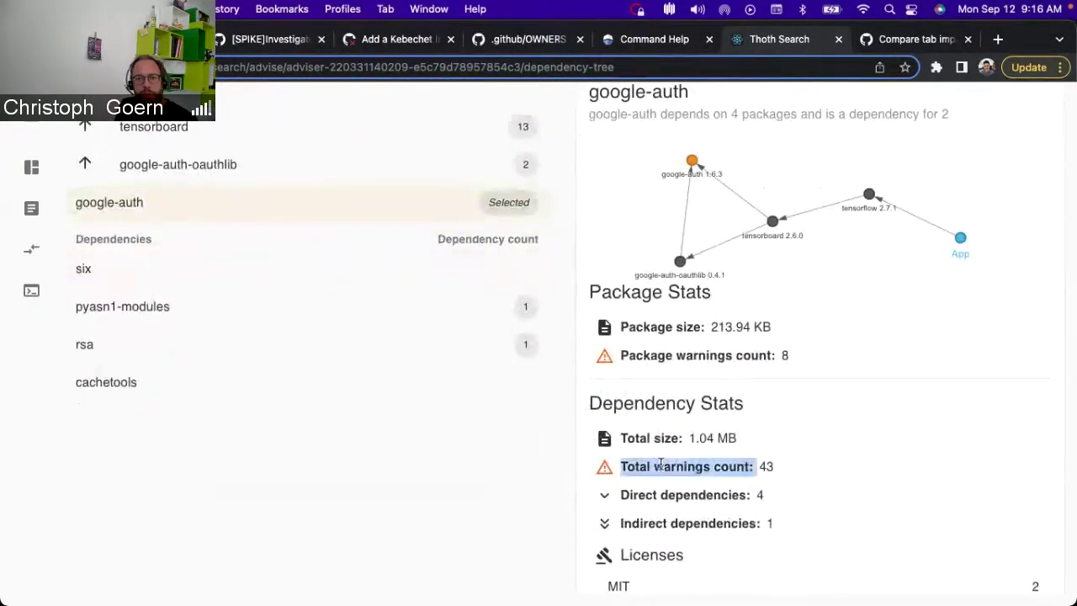
{"action": "left_click", "coordinate": [846, 462]}
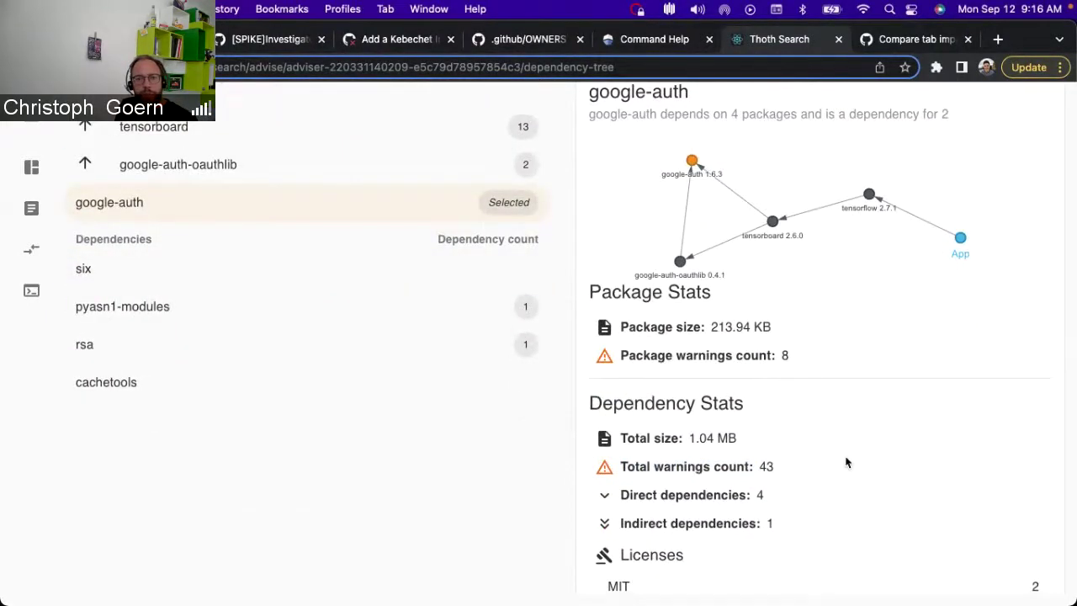
{"action": "scroll", "coordinate": [846, 462], "scroll_direction": "up", "scroll_amount": 3}
{"action": "triple_click", "coordinate": [669, 201]}
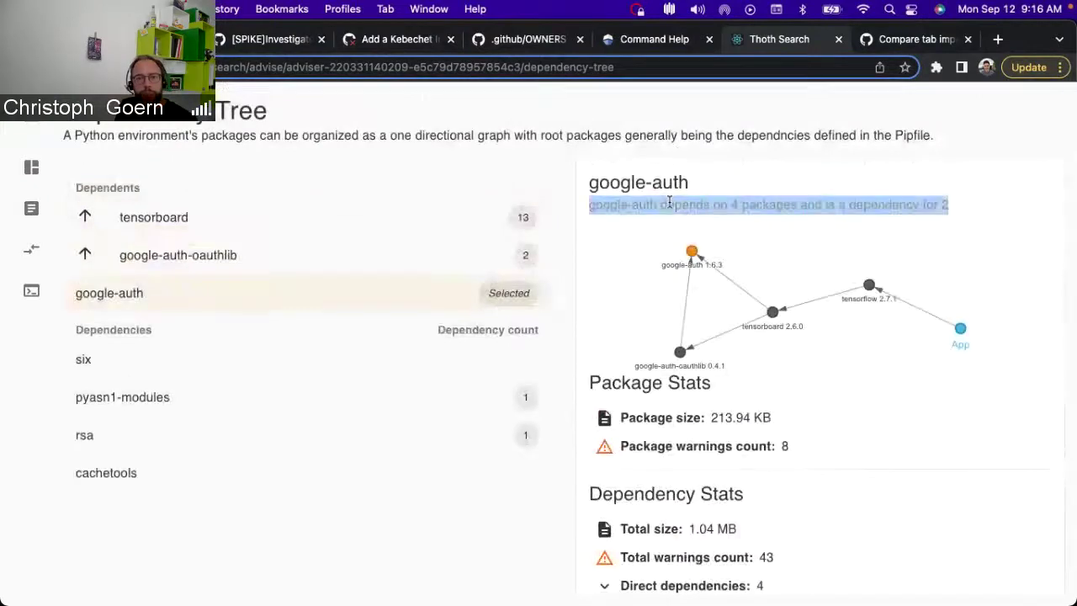
{"action": "left_click", "coordinate": [669, 202]}
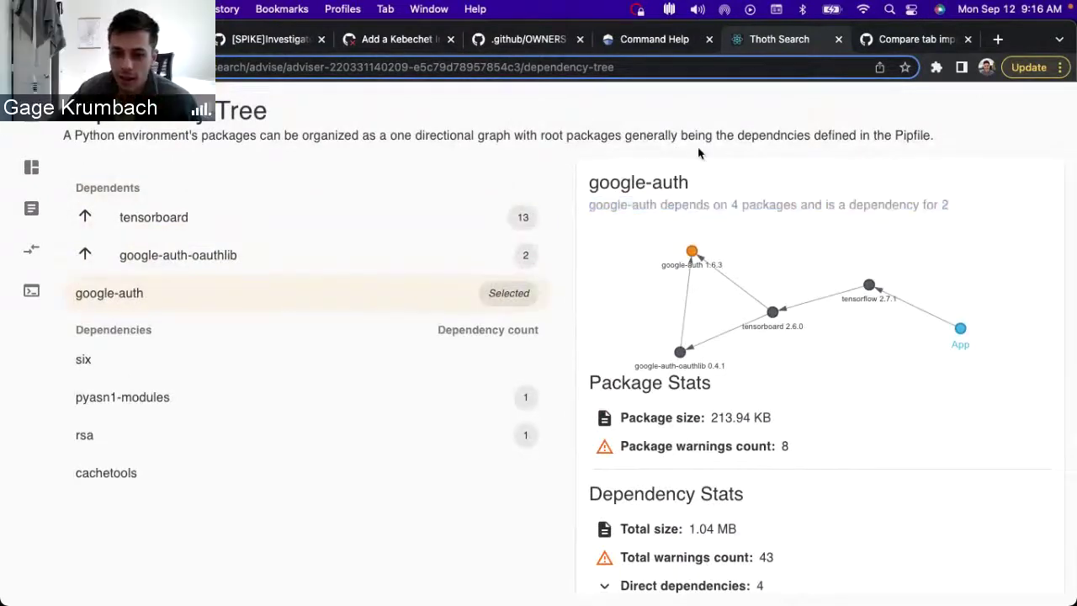
{"action": "left_click_drag", "start_coordinate": [686, 185], "coordinate": [795, 203]}
{"action": "left_click", "coordinate": [705, 192]}
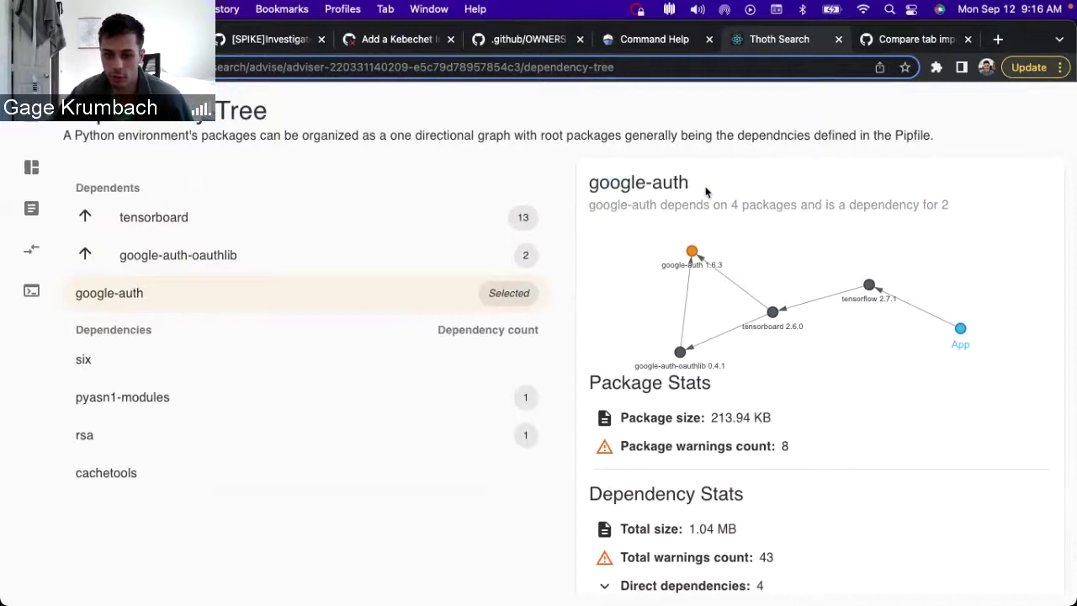
{"action": "scroll", "coordinate": [697, 496], "scroll_direction": "down", "scroll_amount": 5}
{"action": "triple_click", "coordinate": [623, 376]}
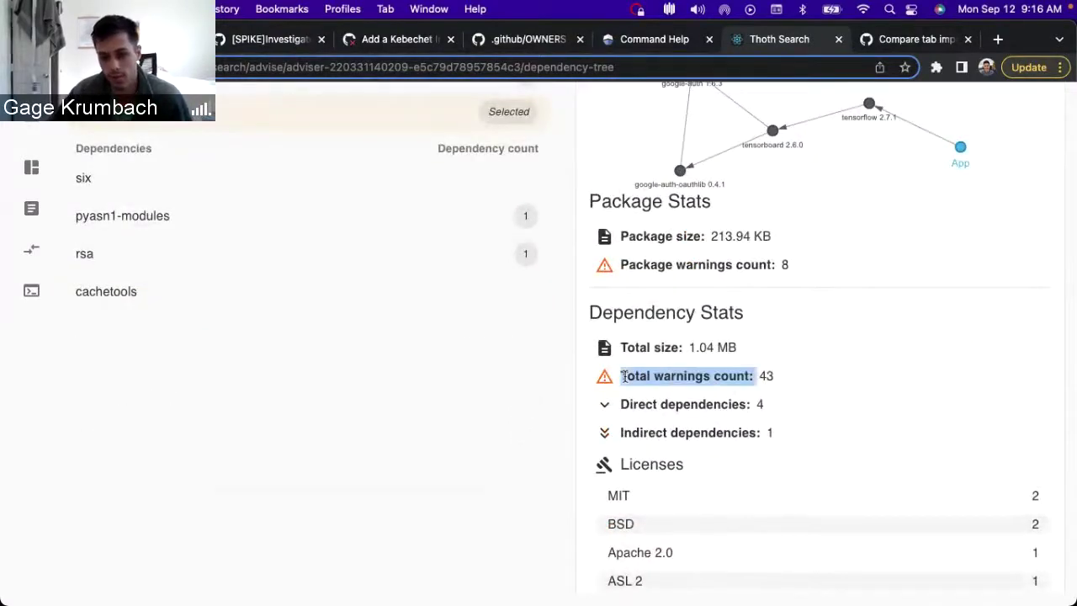
{"action": "left_click", "coordinate": [711, 363]}
{"action": "scroll", "coordinate": [712, 364], "scroll_direction": "up", "scroll_amount": 5}
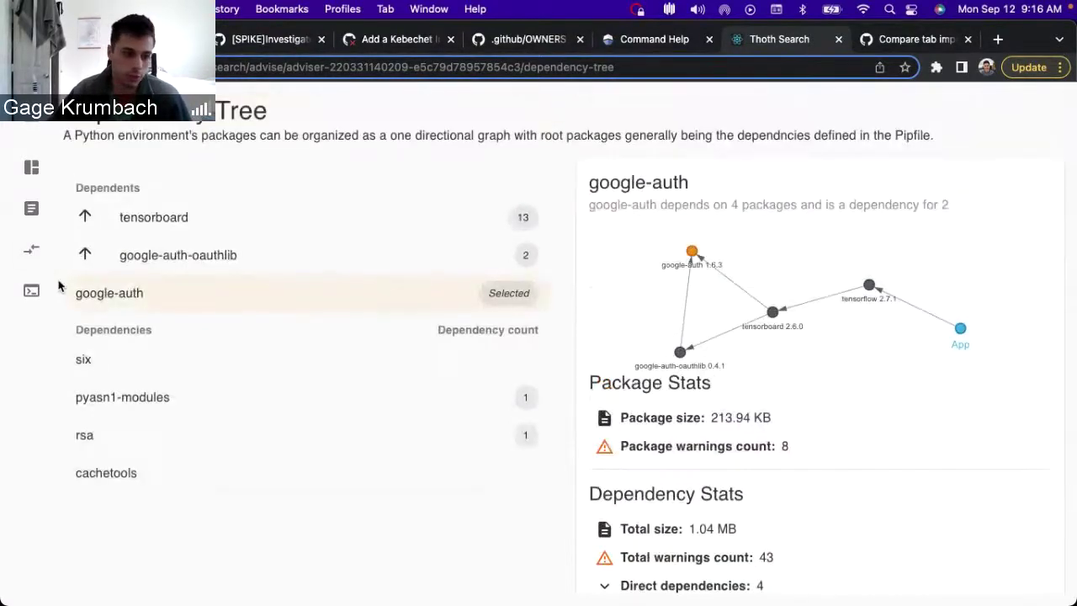
{"action": "mouse_move", "coordinate": [183, 572]}
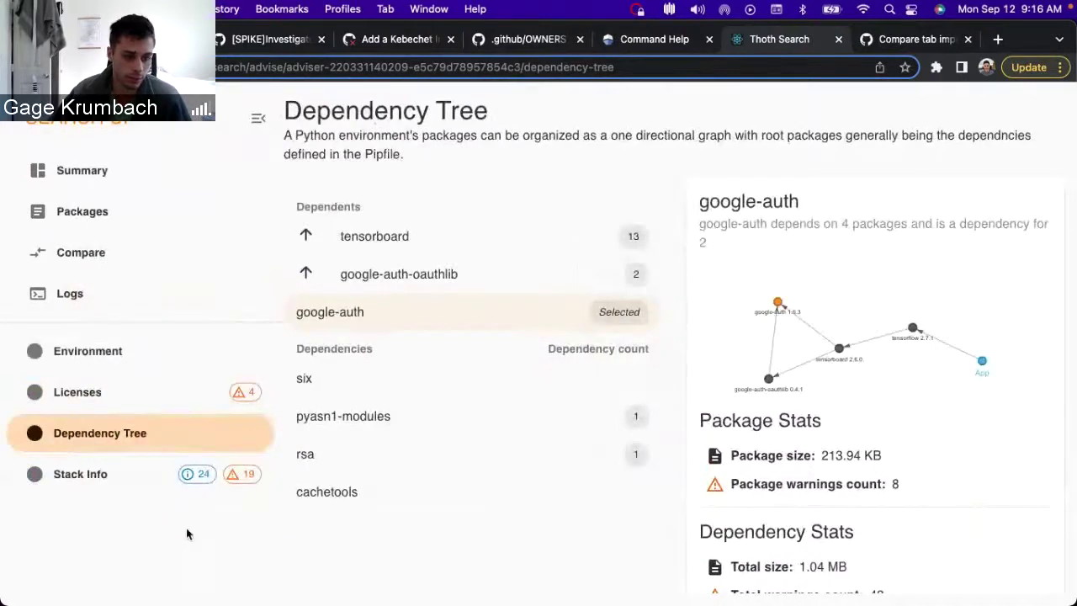
- Search Packages for 'goog' and open google-auth 1.6.3's details with the sidebar collapsed
{"action": "left_click", "coordinate": [127, 225]}
{"action": "left_click", "coordinate": [344, 124]}
{"action": "type", "text": "g"}
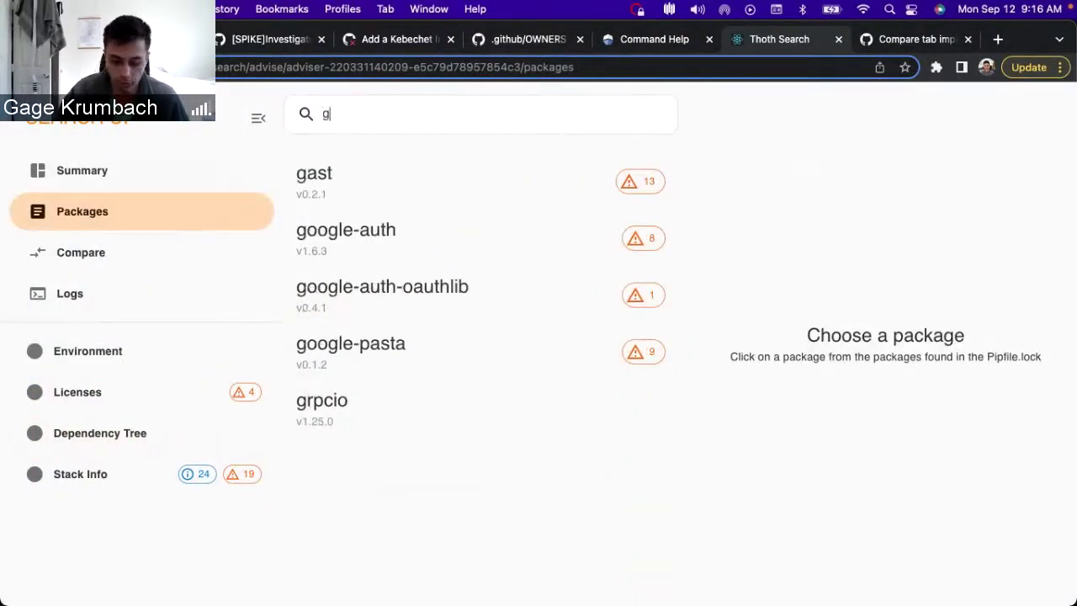
{"action": "type", "text": "oog"}
{"action": "left_click", "coordinate": [463, 170]}
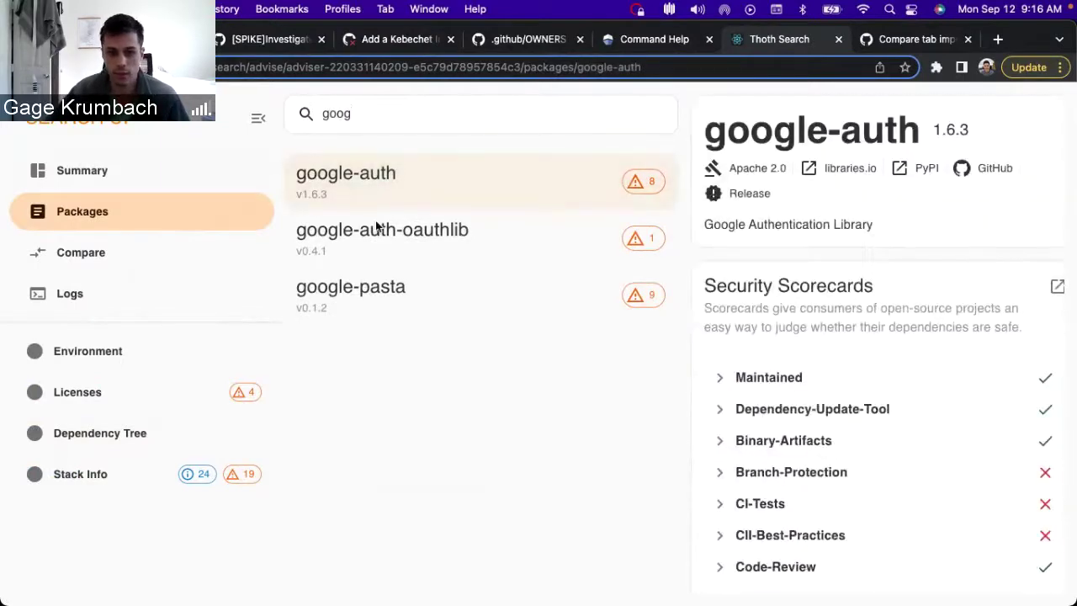
{"action": "left_click", "coordinate": [260, 117]}
- Scroll through google-auth's security scorecards, notices and dependency graph
{"action": "scroll", "coordinate": [691, 355], "scroll_direction": "down", "scroll_amount": 5}
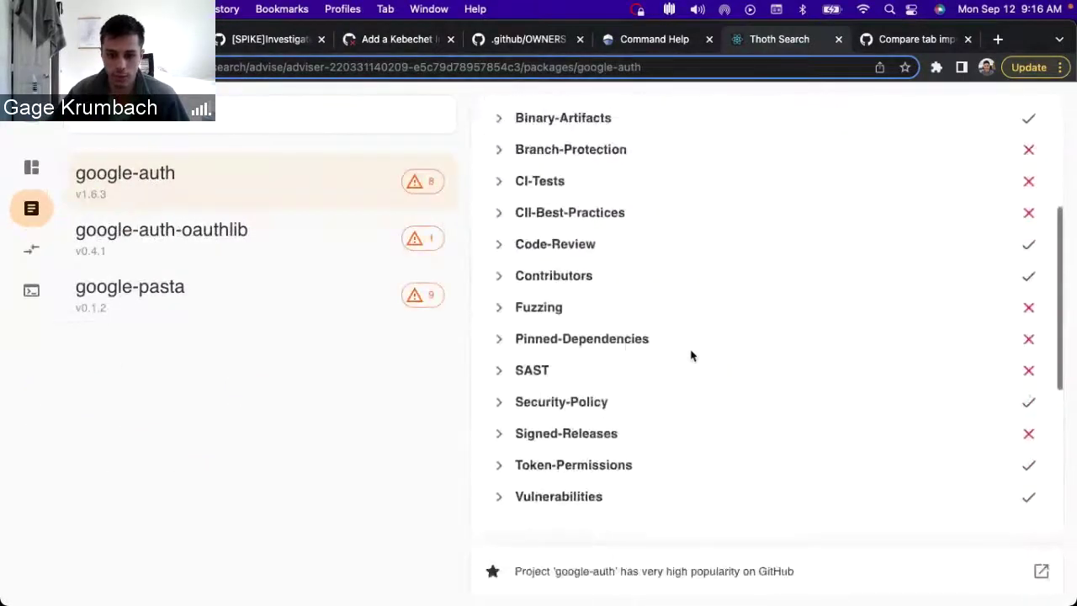
{"action": "scroll", "coordinate": [690, 355], "scroll_direction": "down", "scroll_amount": 8}
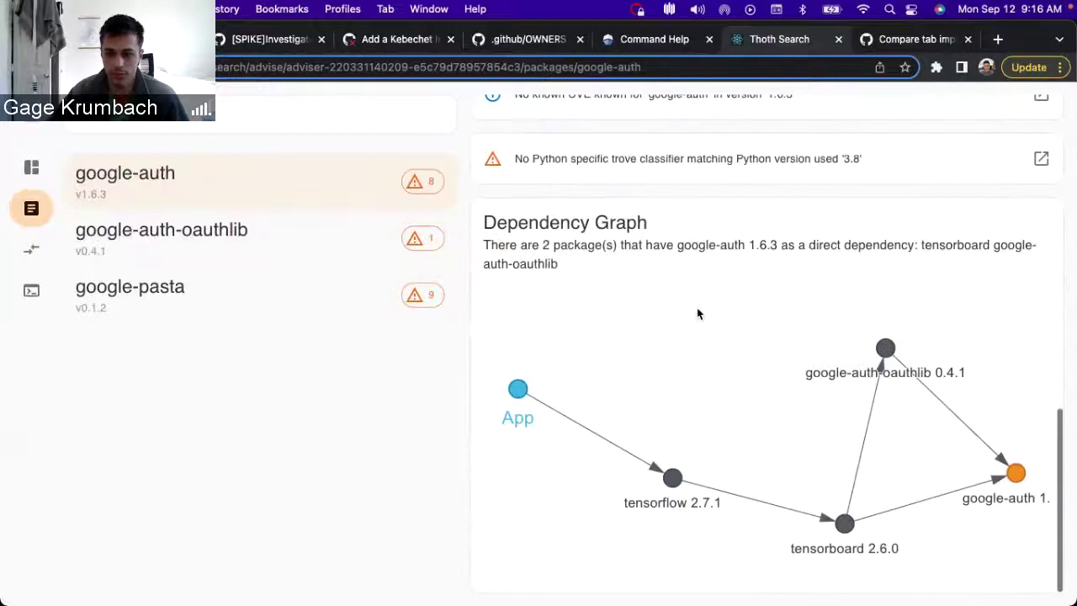
{"action": "scroll", "coordinate": [721, 174], "scroll_direction": "up", "scroll_amount": 10}
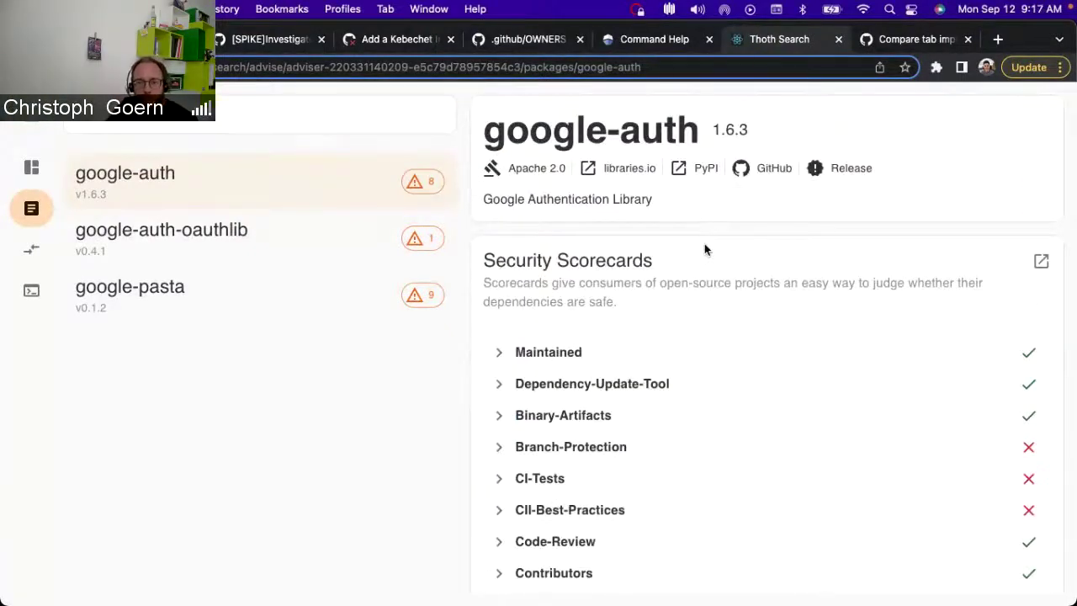
{"action": "scroll", "coordinate": [704, 243], "scroll_direction": "down", "scroll_amount": 1}
{"action": "scroll", "coordinate": [704, 244], "scroll_direction": "down", "scroll_amount": 5}
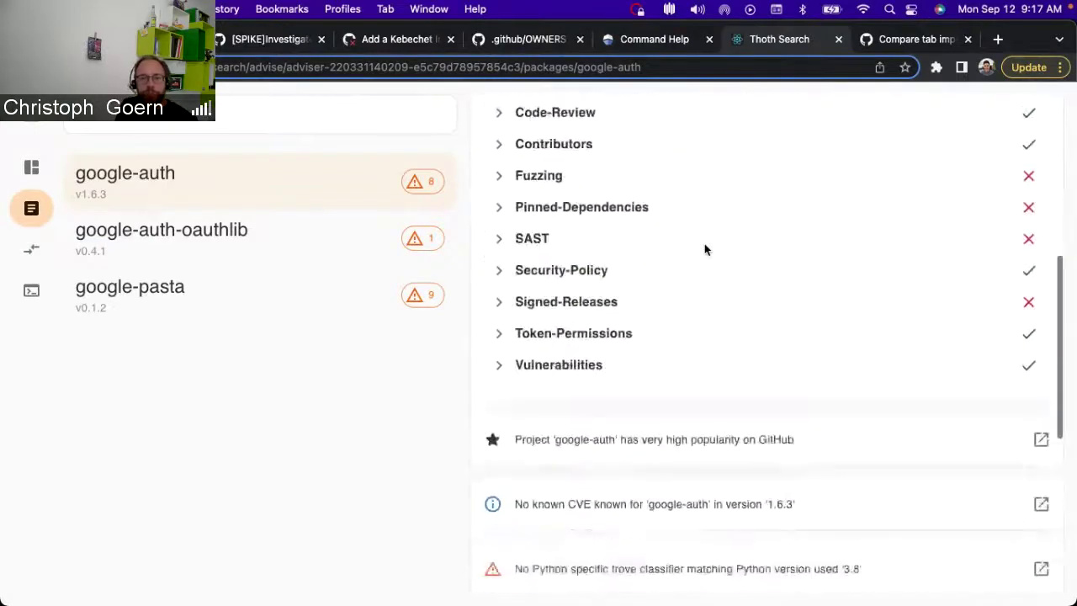
{"action": "scroll", "coordinate": [704, 243], "scroll_direction": "up", "scroll_amount": 6}
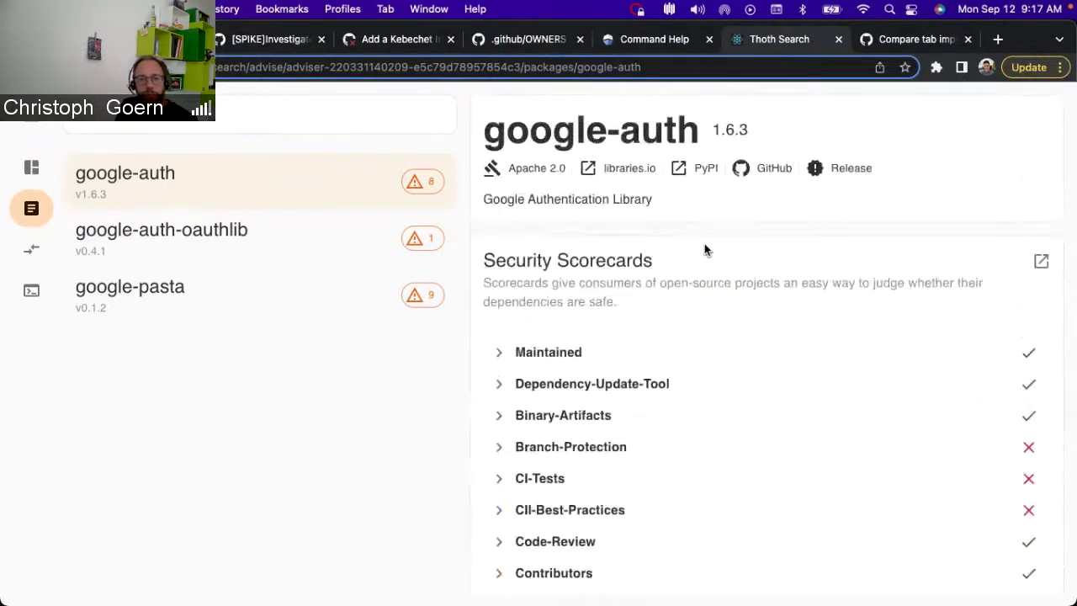
{"action": "scroll", "coordinate": [701, 247], "scroll_direction": "down", "scroll_amount": 10}
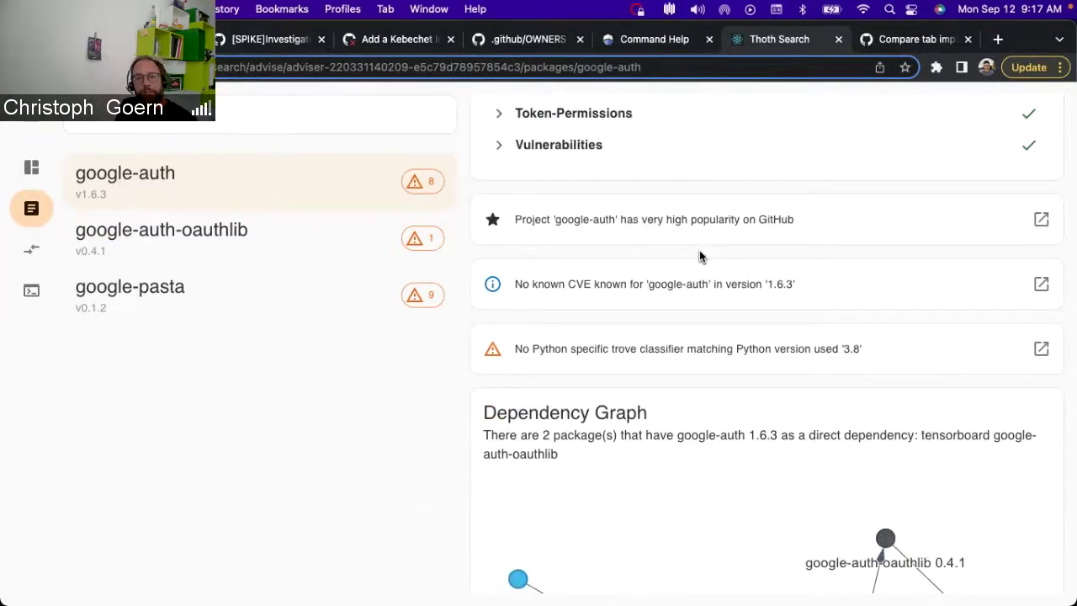
{"action": "scroll", "coordinate": [699, 256], "scroll_direction": "down", "scroll_amount": 5}
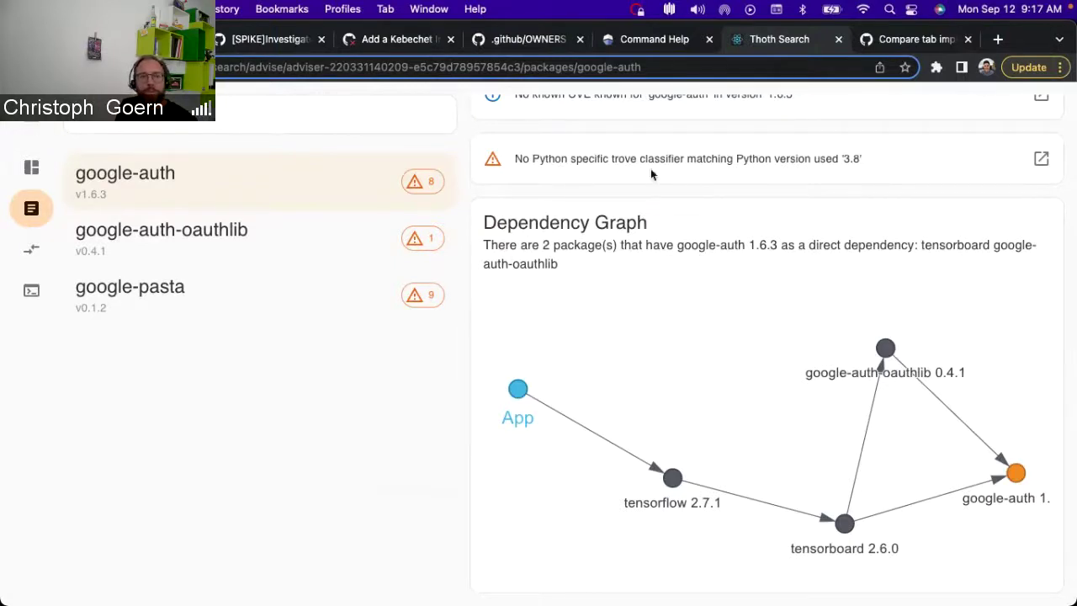
{"action": "scroll", "coordinate": [650, 173], "scroll_direction": "up", "scroll_amount": 8}
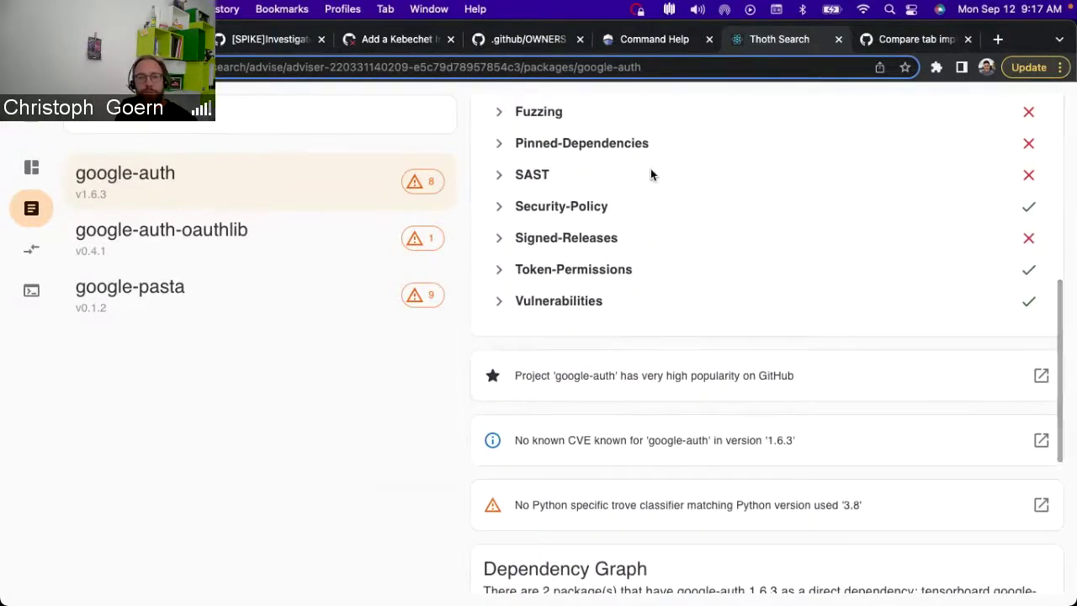
{"action": "scroll", "coordinate": [651, 175], "scroll_direction": "up", "scroll_amount": 4}
{"action": "scroll", "coordinate": [763, 257], "scroll_direction": "up", "scroll_amount": 8}
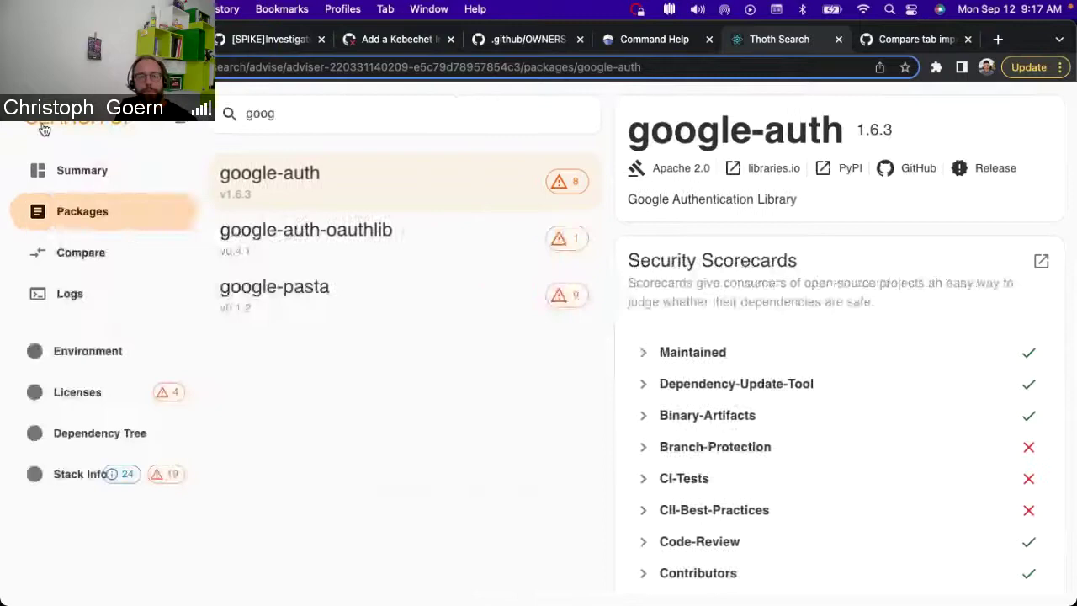
- Open tensorflow's dependency tree under Pipfile, then drill into six: 8 dependents, 35.58 KB, 11 warnings
{"action": "left_click", "coordinate": [40, 126]}
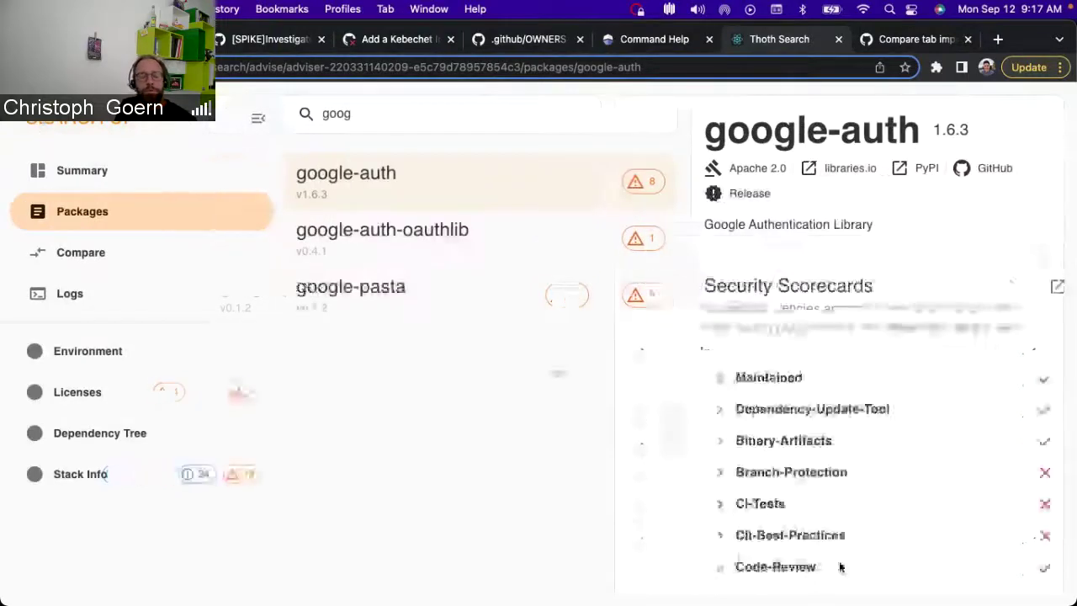
{"action": "left_click", "coordinate": [273, 427]}
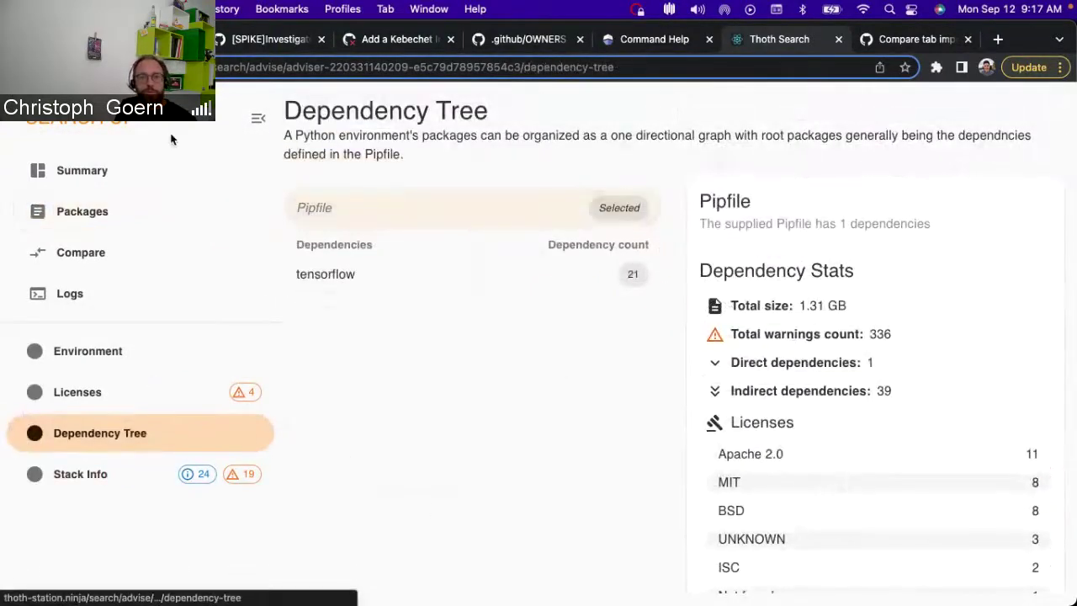
{"action": "left_click", "coordinate": [258, 118]}
{"action": "left_click", "coordinate": [295, 254]}
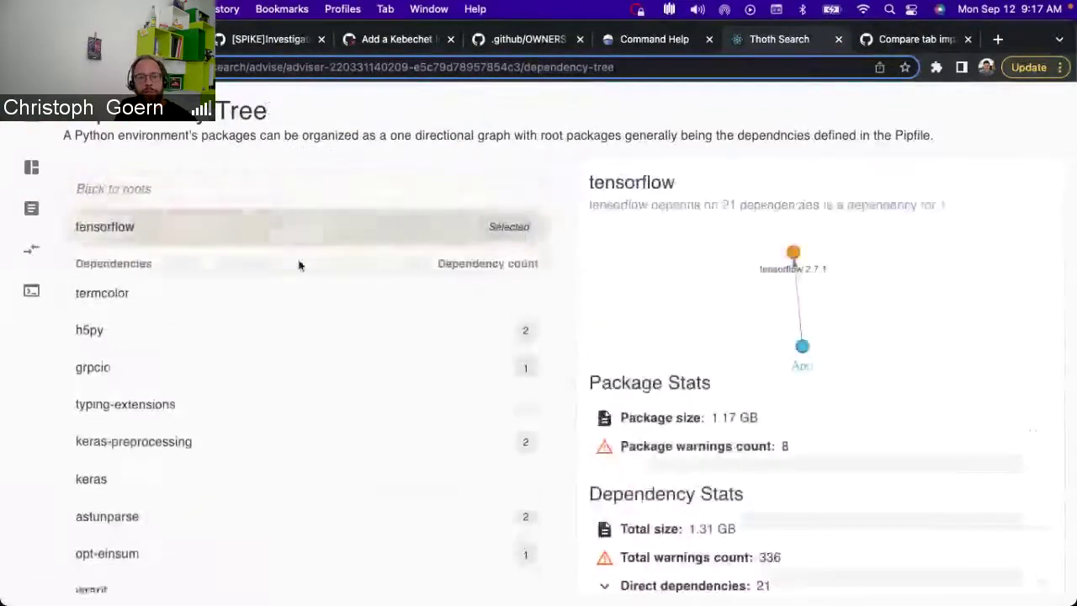
{"action": "scroll", "coordinate": [269, 320], "scroll_direction": "down", "scroll_amount": 5}
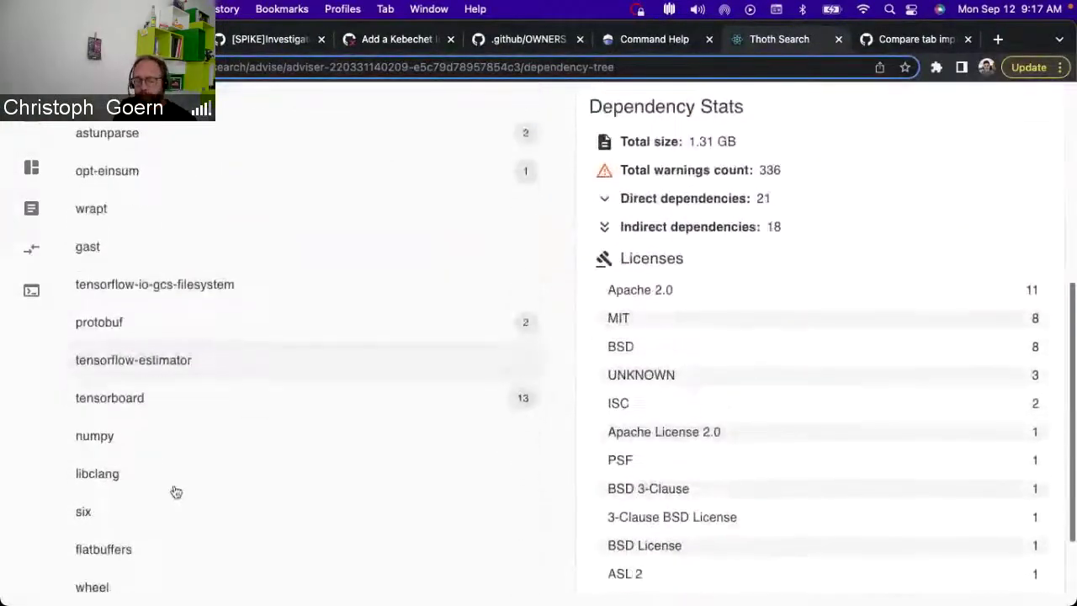
{"action": "left_click", "coordinate": [156, 510]}
{"action": "scroll", "coordinate": [153, 507], "scroll_direction": "up", "scroll_amount": 5}
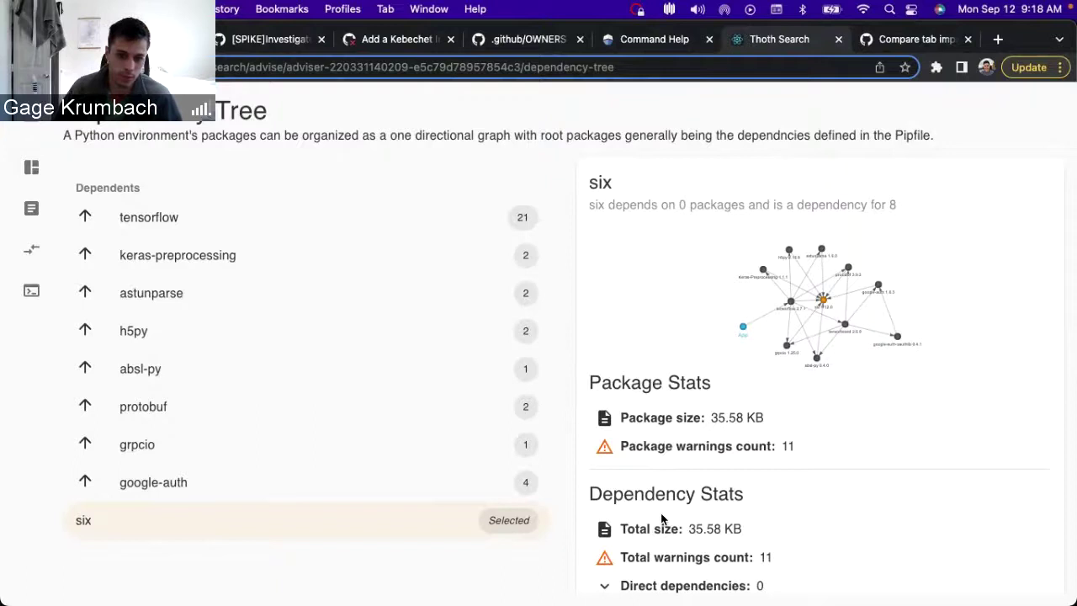
{"action": "scroll", "coordinate": [913, 313], "scroll_direction": "down", "scroll_amount": 3}
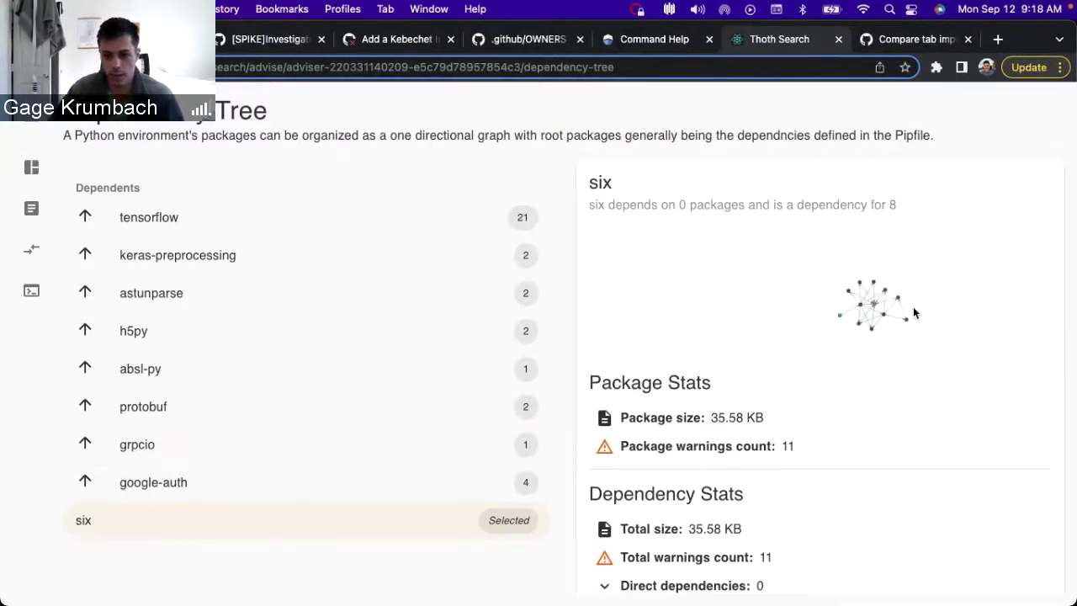
{"action": "scroll", "coordinate": [824, 456], "scroll_direction": "down", "scroll_amount": 1}
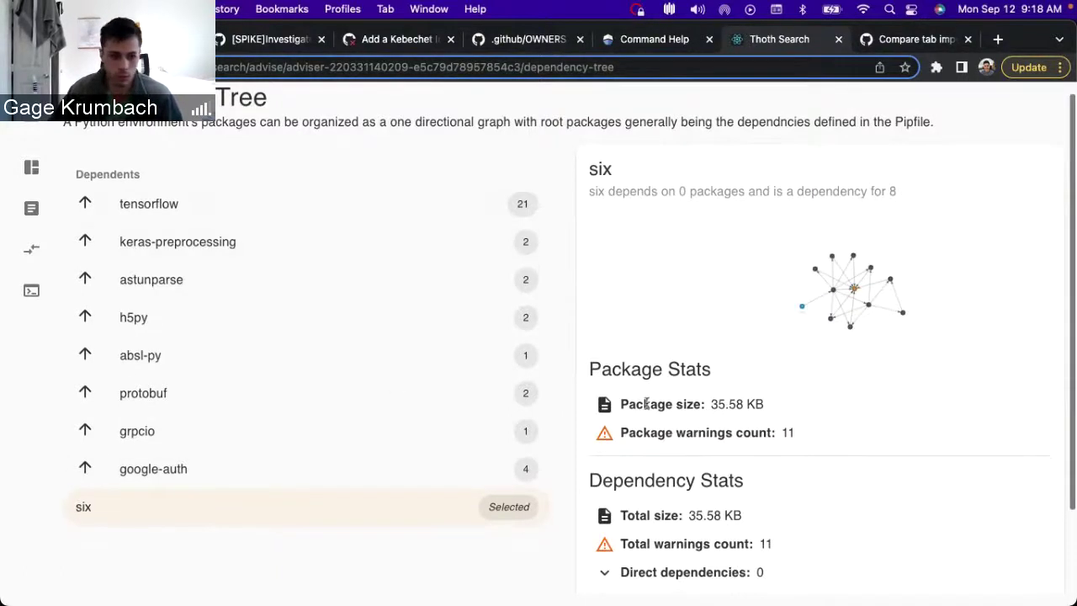
{"action": "left_click", "coordinate": [295, 221]}
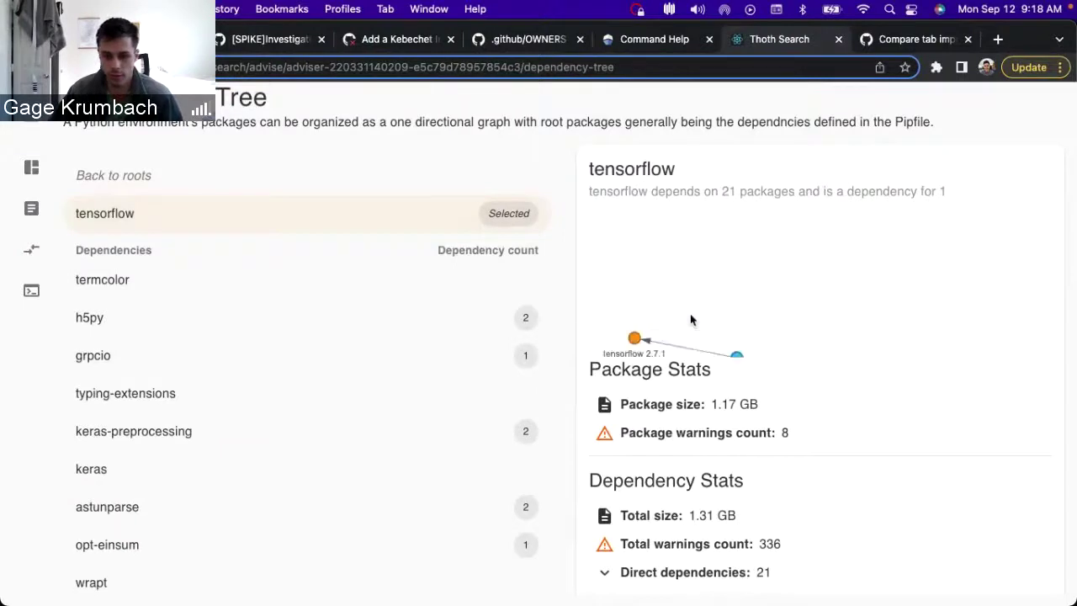
{"action": "scroll", "coordinate": [727, 380], "scroll_direction": "down", "scroll_amount": 2}
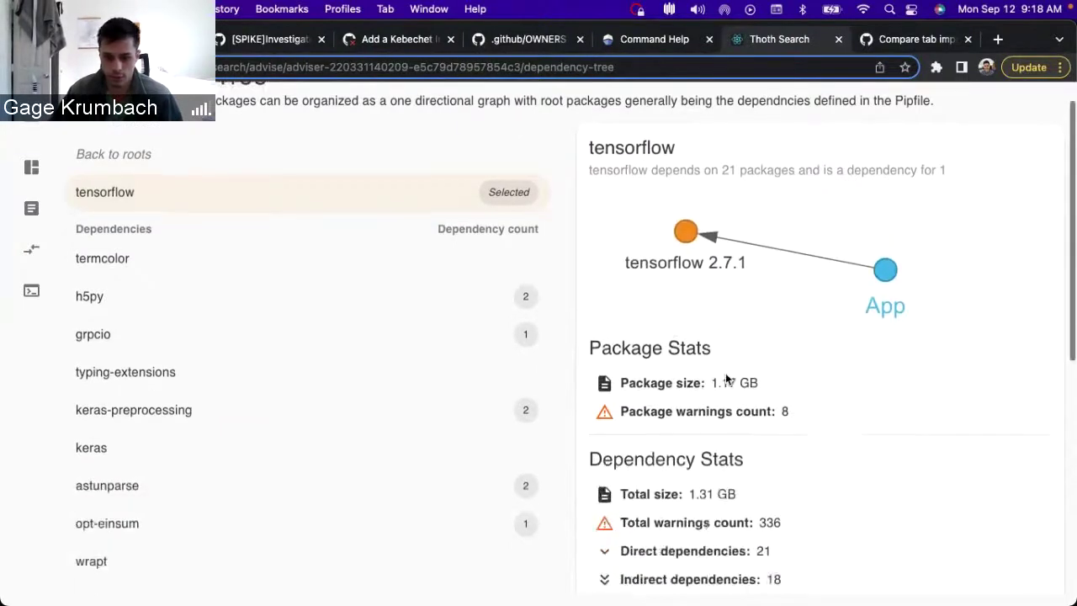
{"action": "scroll", "coordinate": [728, 380], "scroll_direction": "down", "scroll_amount": 2}
{"action": "left_click_drag", "start_coordinate": [615, 353], "coordinate": [684, 360]}
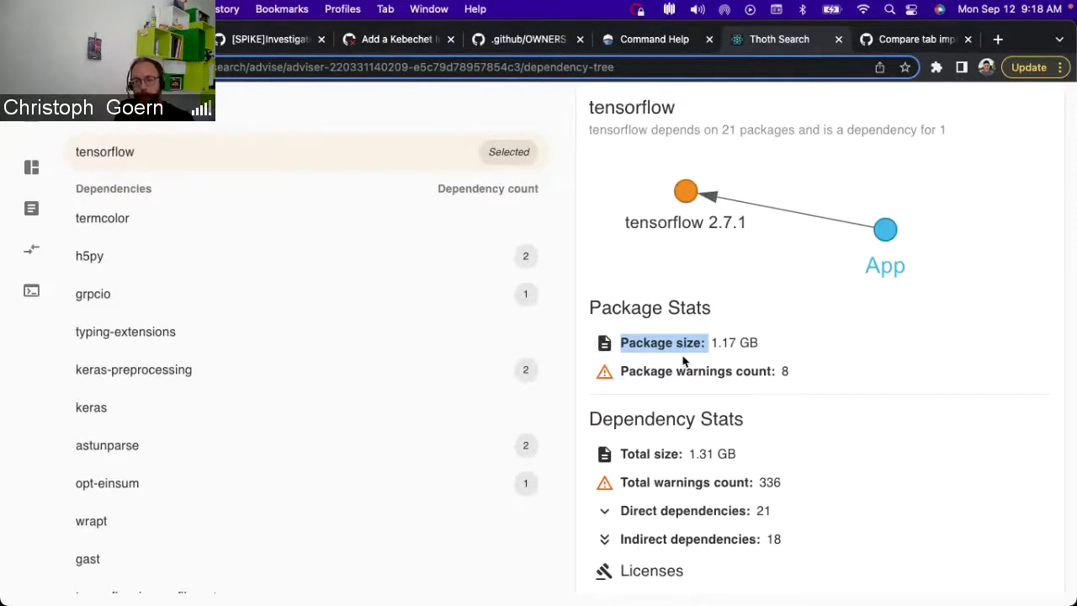
{"action": "scroll", "coordinate": [682, 360], "scroll_direction": "up", "scroll_amount": 1}
{"action": "left_click", "coordinate": [682, 360]}
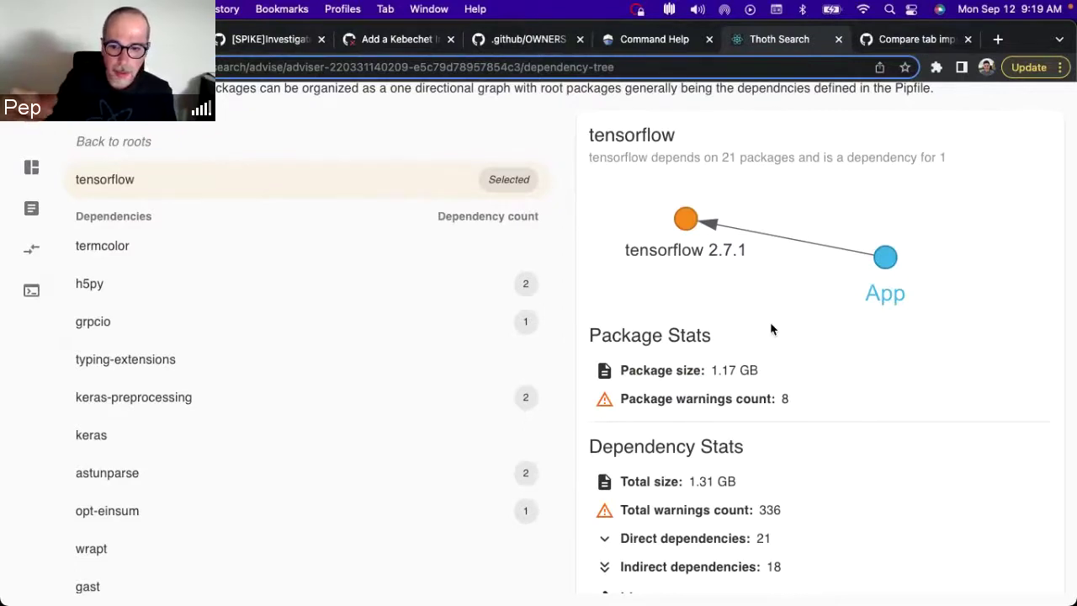
{"action": "scroll", "coordinate": [771, 328], "scroll_direction": "down", "scroll_amount": 1}
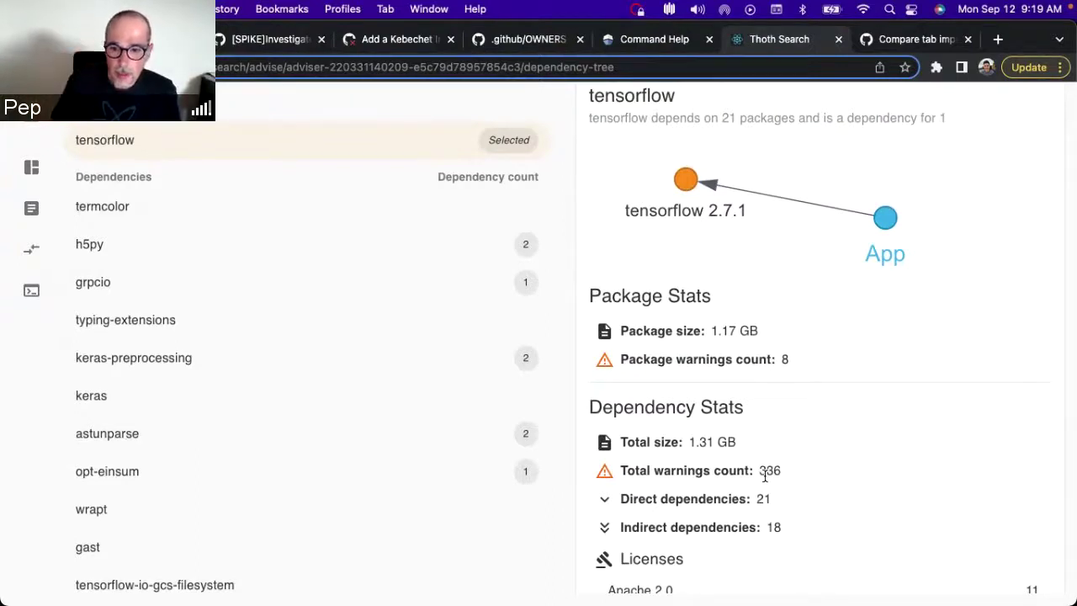
{"action": "scroll", "coordinate": [765, 475], "scroll_direction": "down", "scroll_amount": 1}
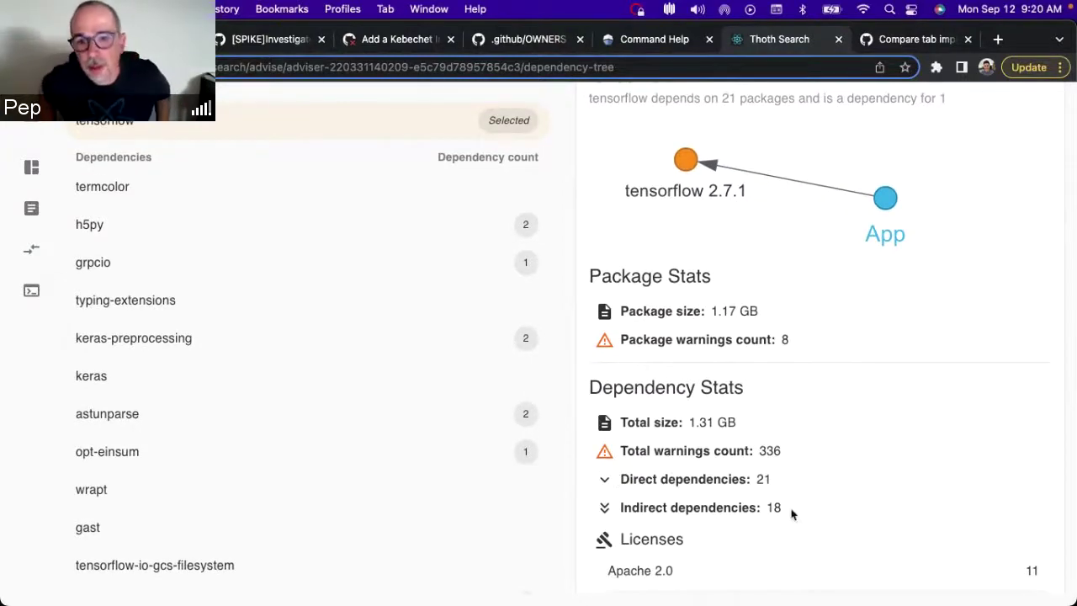
{"action": "scroll", "coordinate": [793, 507], "scroll_direction": "down", "scroll_amount": 1}
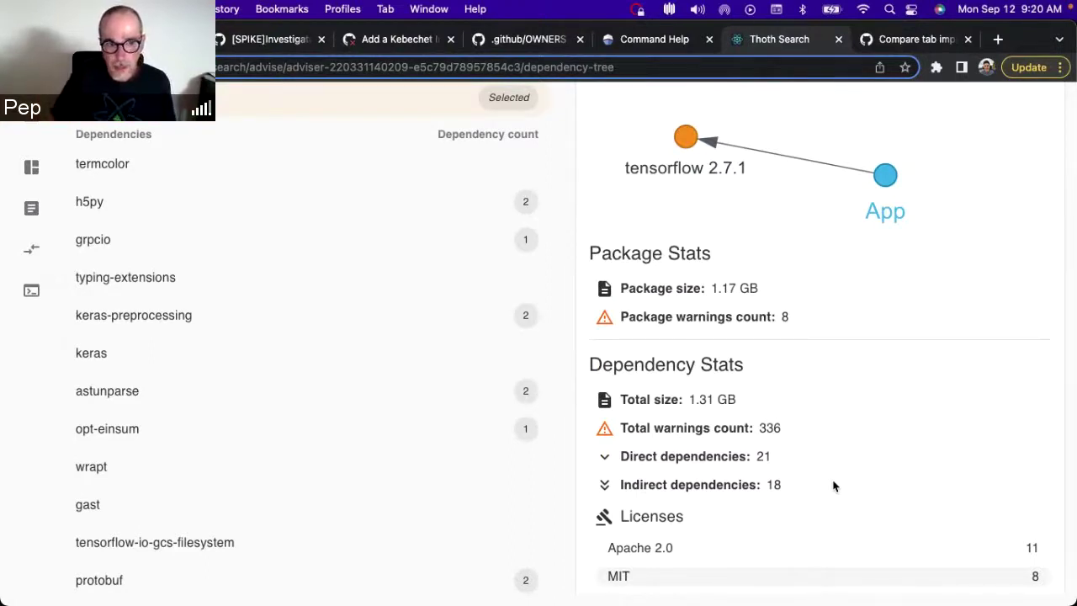
- Inspect keras-preprocessing and its dependency numpy, then go back to keras-preprocessing
{"action": "left_click", "coordinate": [344, 313]}
{"action": "scroll", "coordinate": [376, 367], "scroll_direction": "up", "scroll_amount": 2}
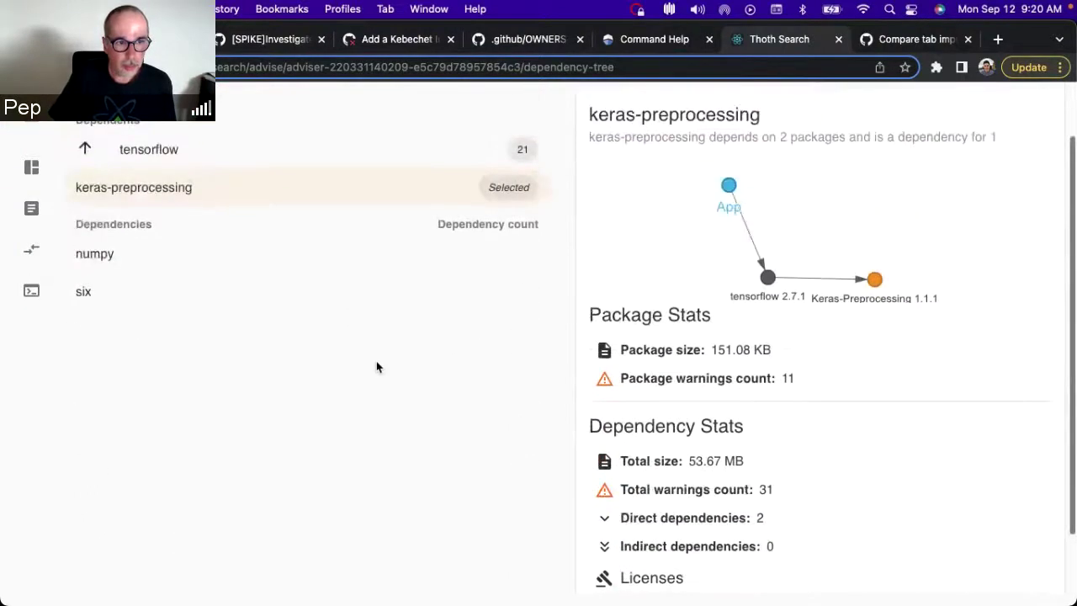
{"action": "left_click", "coordinate": [375, 249]}
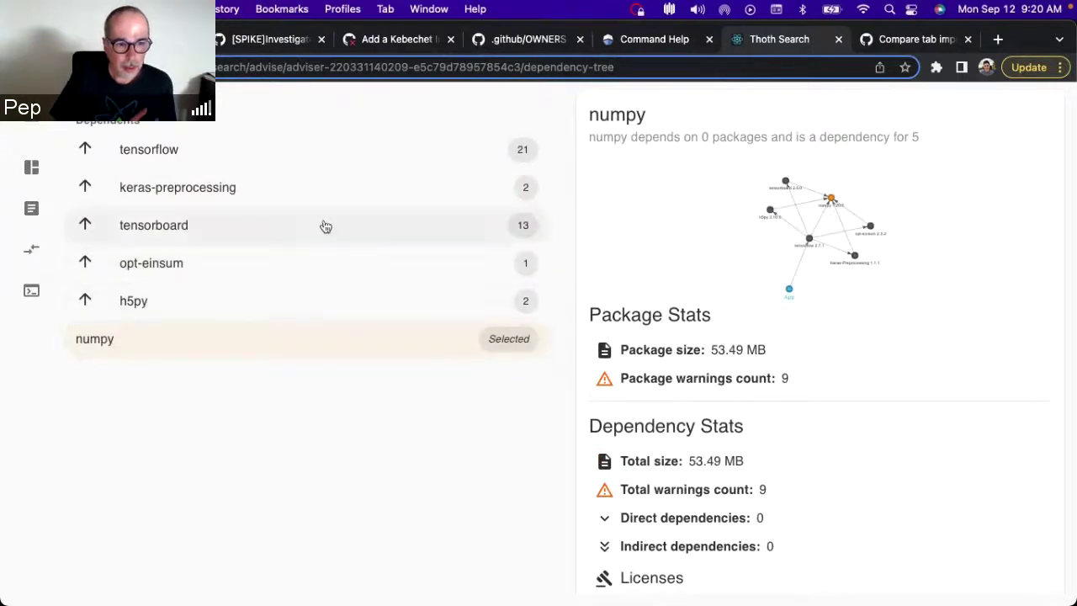
{"action": "left_click", "coordinate": [327, 187]}
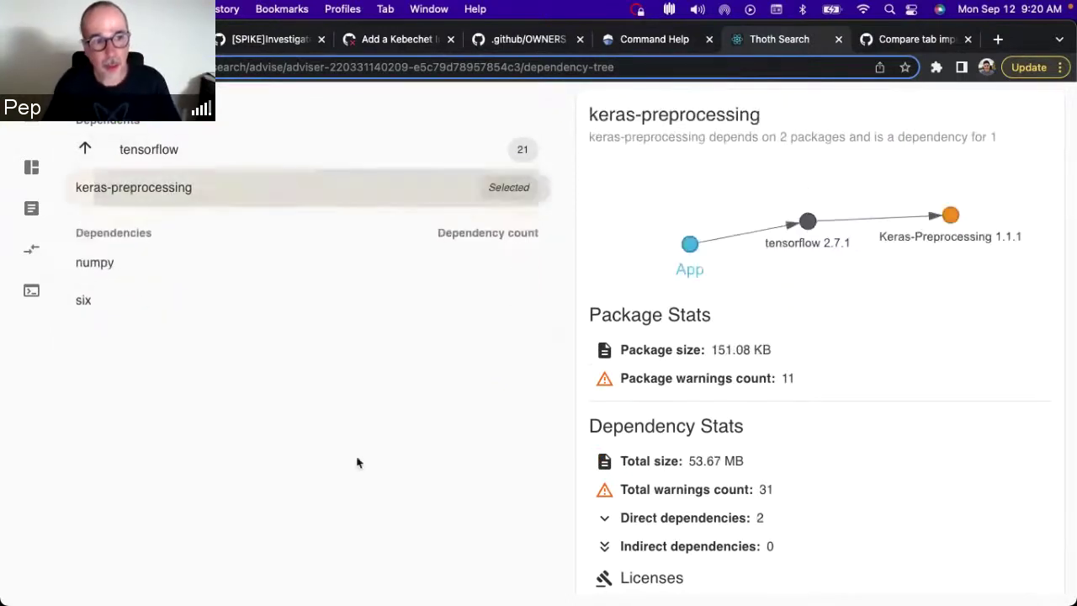
- Return to tensorflow, view tensorflow-estimator's graph and stats, then go back to tensorflow's 21 dependencies
{"action": "left_click", "coordinate": [280, 154]}
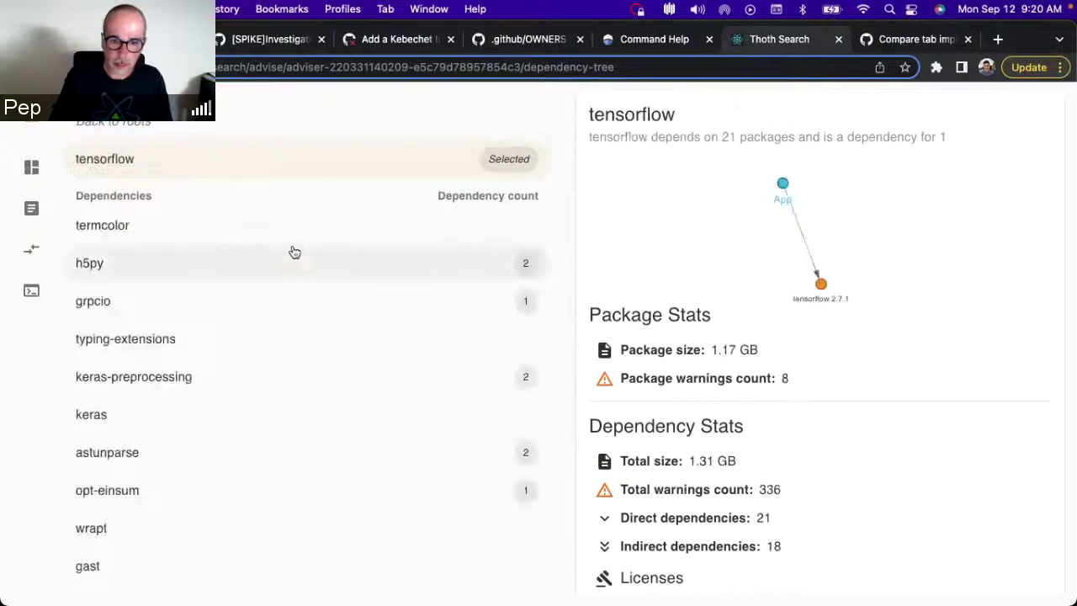
{"action": "scroll", "coordinate": [250, 286], "scroll_direction": "down", "scroll_amount": 4}
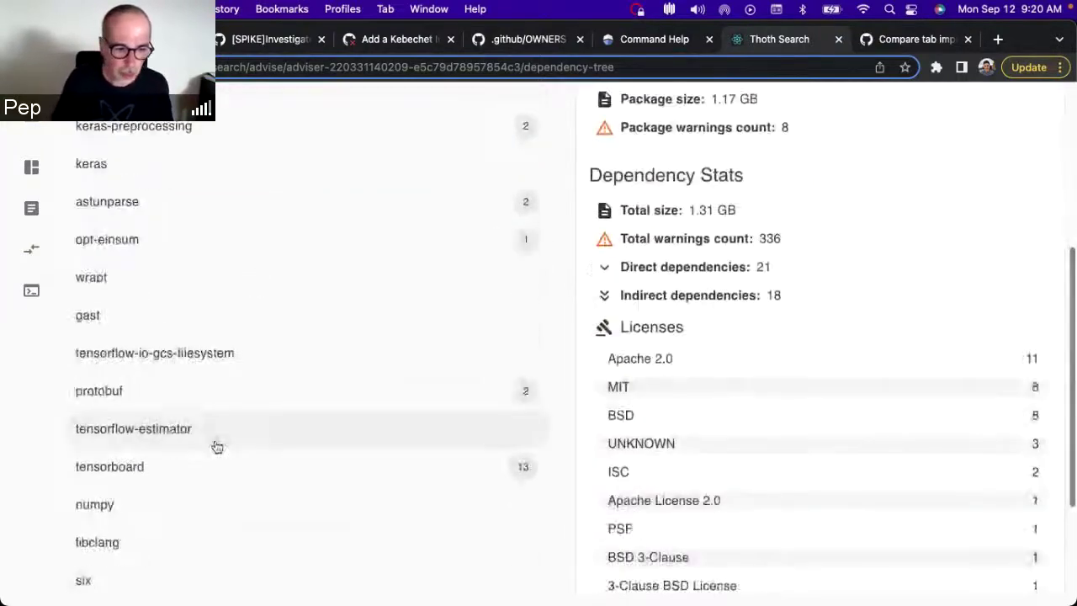
{"action": "left_click", "coordinate": [216, 439]}
{"action": "left_click", "coordinate": [278, 232]}
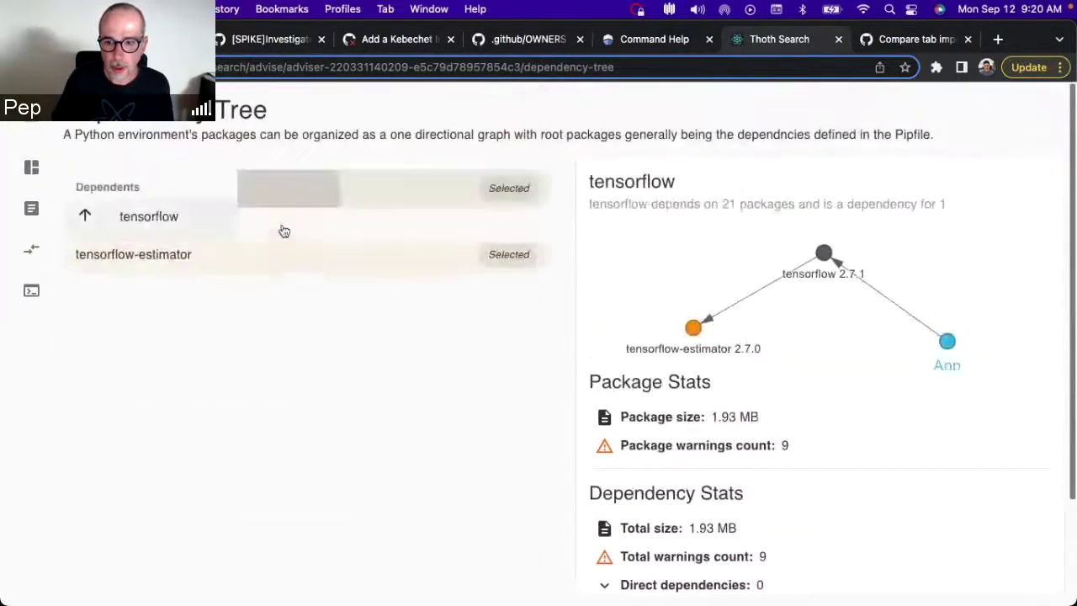
{"action": "scroll", "coordinate": [293, 314], "scroll_direction": "down", "scroll_amount": 5}
{"action": "scroll", "coordinate": [323, 495], "scroll_direction": "up", "scroll_amount": 1}
{"action": "scroll", "coordinate": [323, 495], "scroll_direction": "down", "scroll_amount": 1}
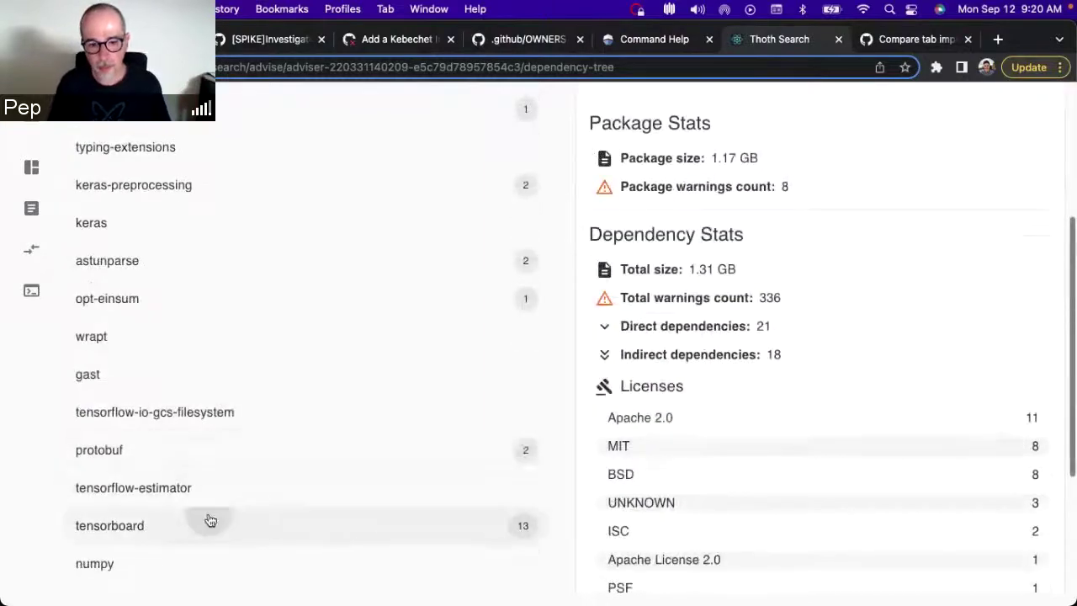
- View tensorboard's dependencies, graph and stats, then return to the Thoth Search home page
{"action": "left_click", "coordinate": [210, 522]}
{"action": "scroll", "coordinate": [863, 387], "scroll_direction": "down", "scroll_amount": 2}
{"action": "scroll", "coordinate": [863, 389], "scroll_direction": "up", "scroll_amount": 2}
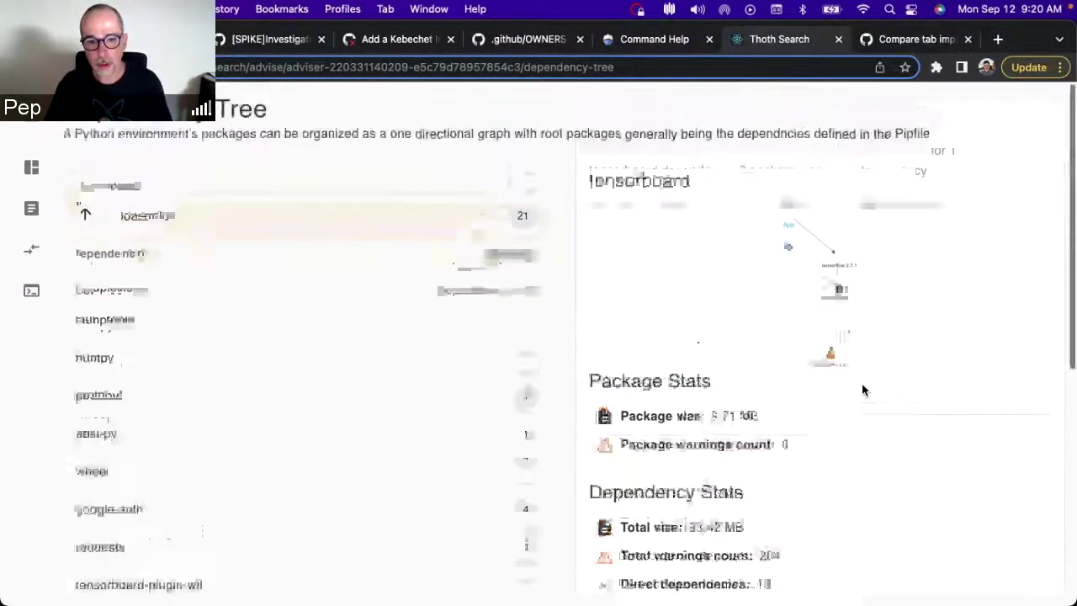
{"action": "scroll", "coordinate": [862, 390], "scroll_direction": "down", "scroll_amount": 1}
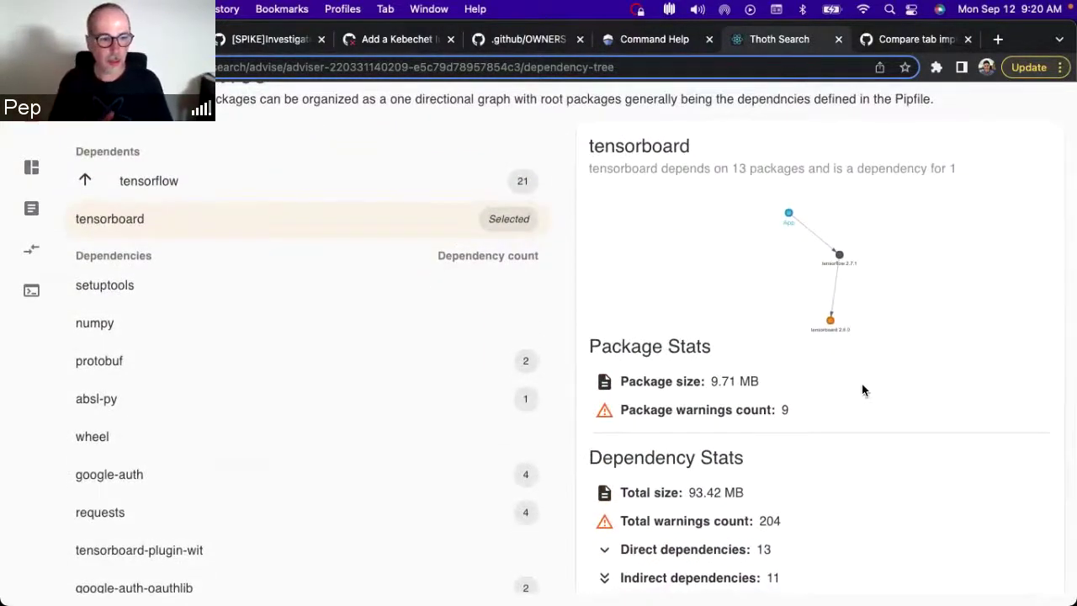
{"action": "scroll", "coordinate": [46, 134], "scroll_direction": "up", "scroll_amount": 1}
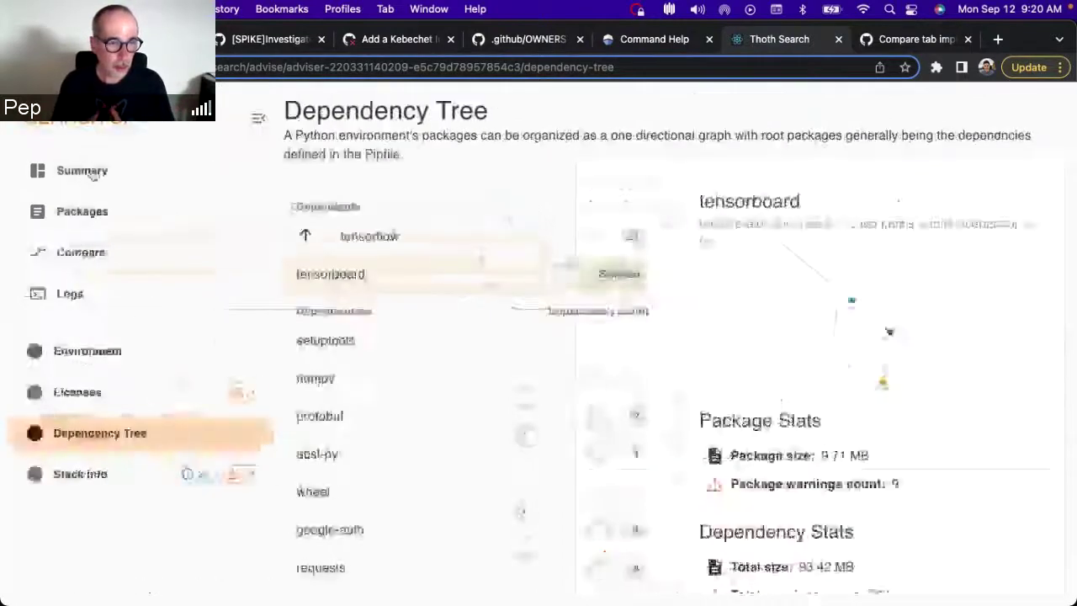
{"action": "left_click", "coordinate": [96, 171]}
{"action": "left_click", "coordinate": [558, 365]}
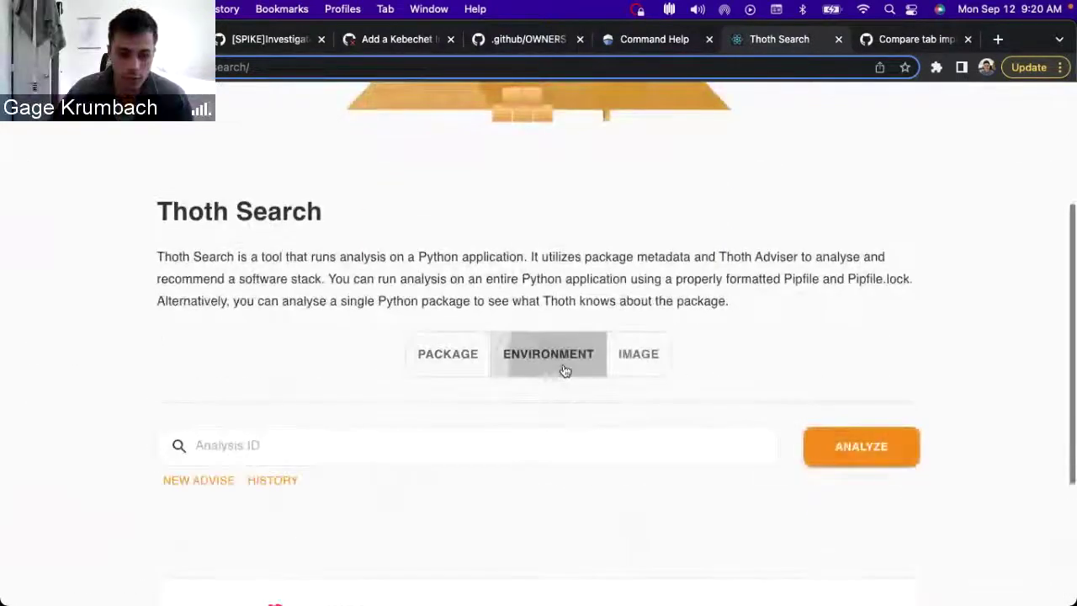
{"action": "left_click", "coordinate": [249, 482]}
{"action": "scroll", "coordinate": [396, 336], "scroll_direction": "down", "scroll_amount": 5}
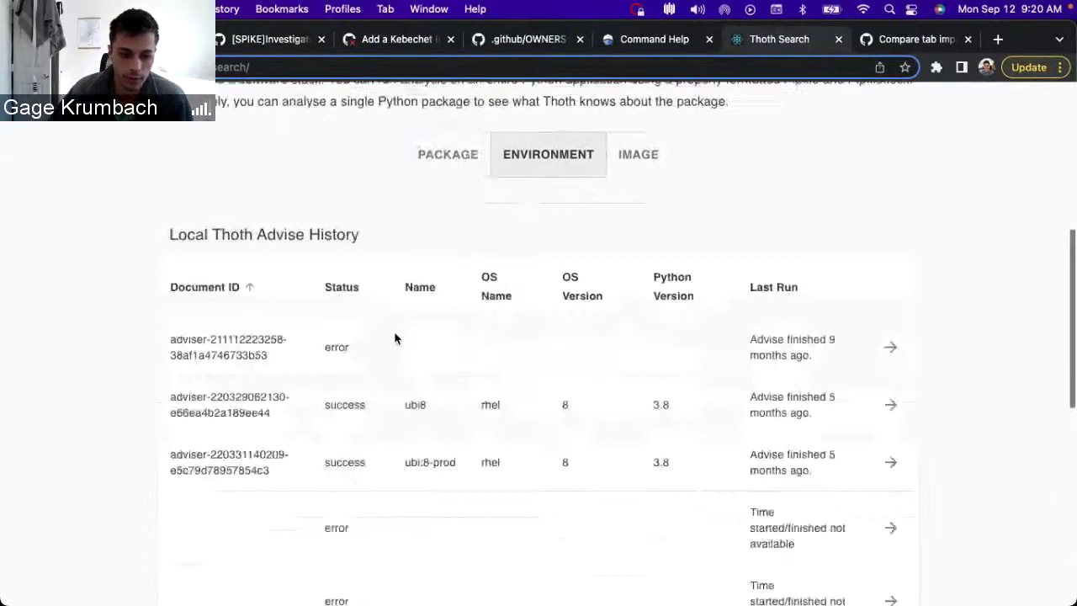
{"action": "scroll", "coordinate": [772, 343], "scroll_direction": "down", "scroll_amount": 8}
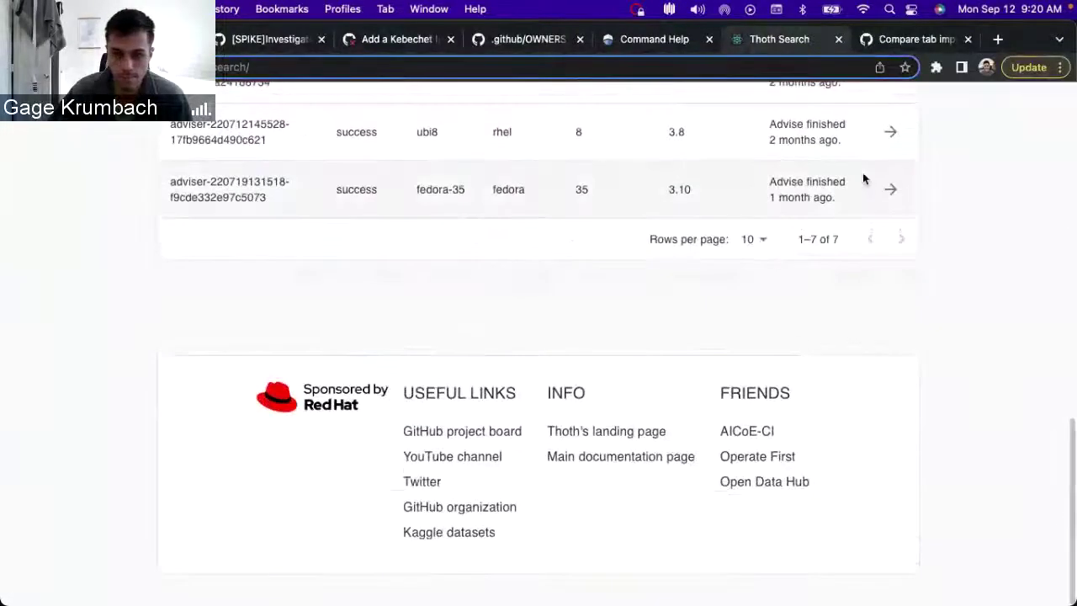
{"action": "left_click", "coordinate": [889, 194]}
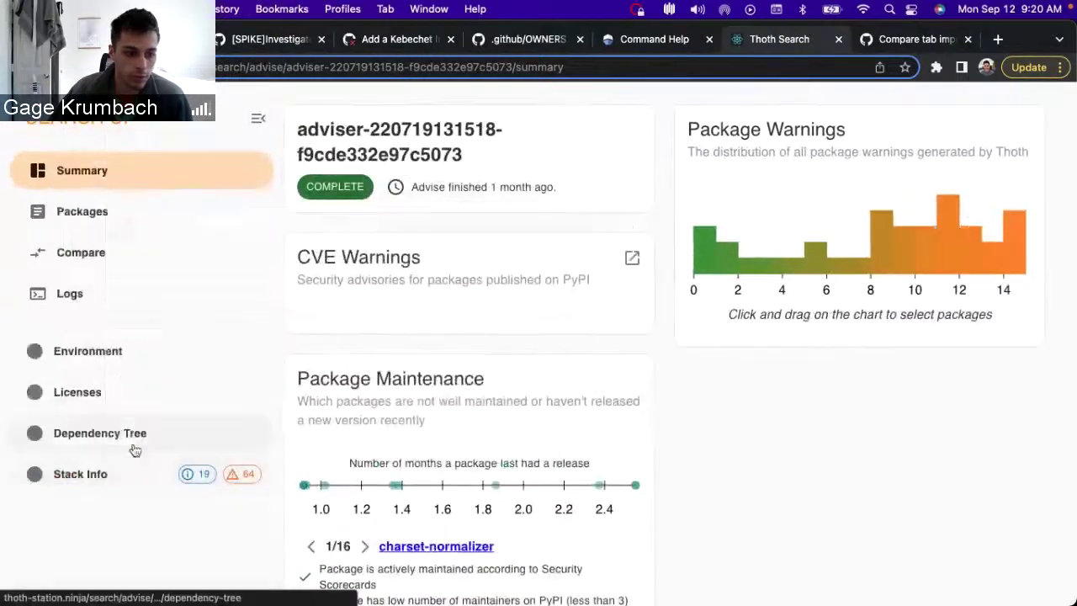
{"action": "left_click", "coordinate": [131, 441]}
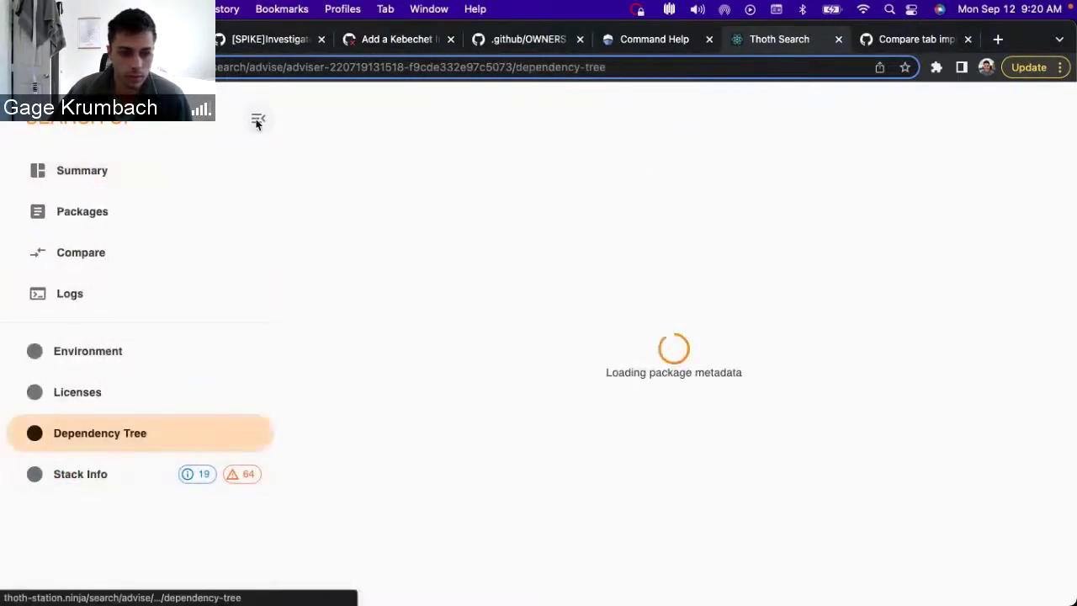
{"action": "left_click", "coordinate": [256, 119]}
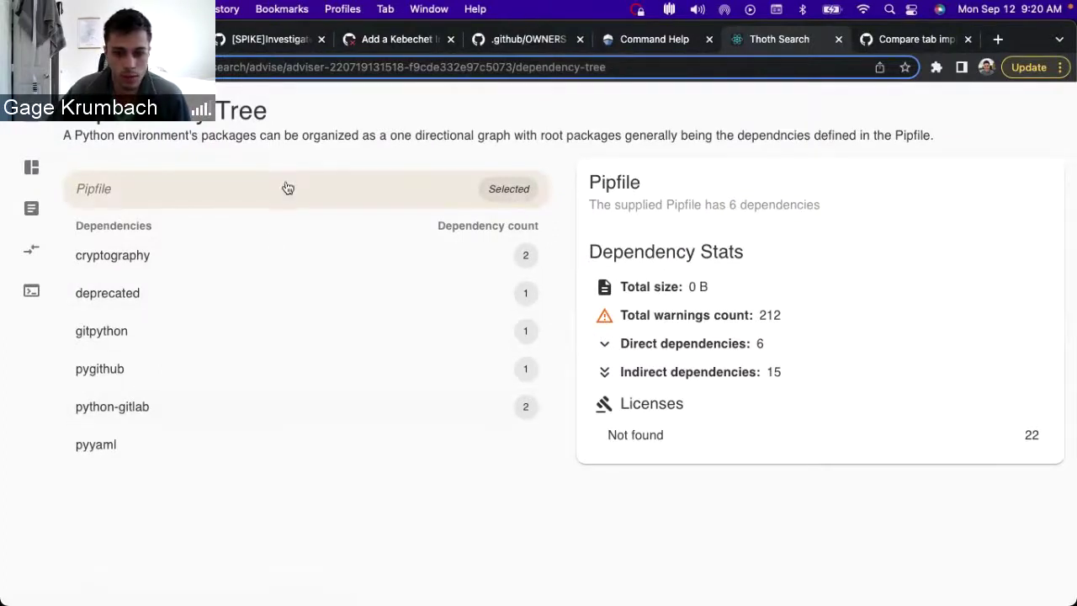
- Inspect cryptography and its dependency setuptools-rust, then return to the Pipfile roots
{"action": "left_click", "coordinate": [531, 255]}
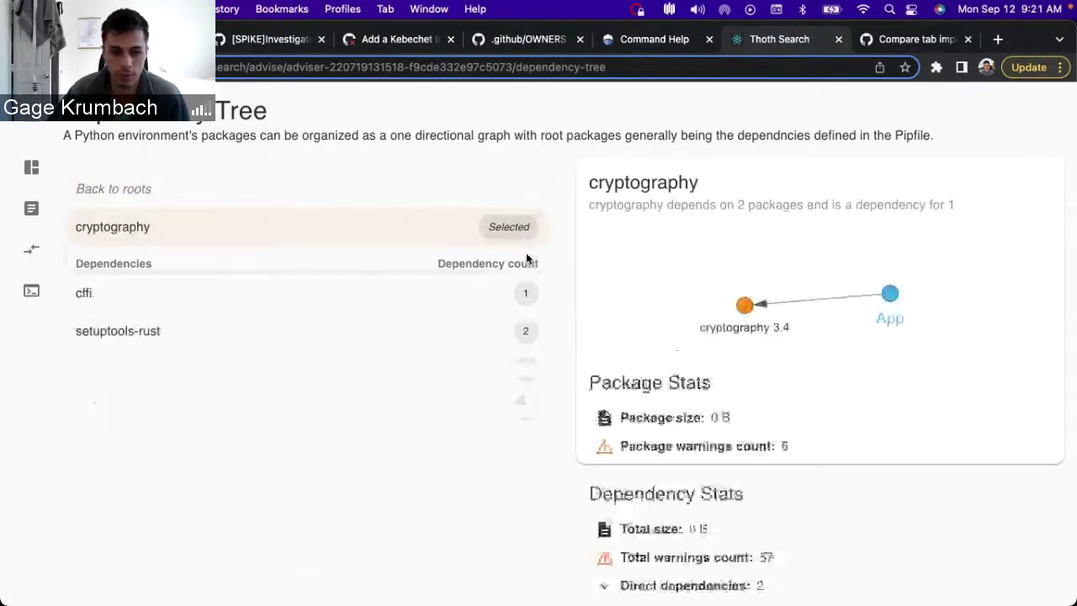
{"action": "left_click", "coordinate": [527, 332]}
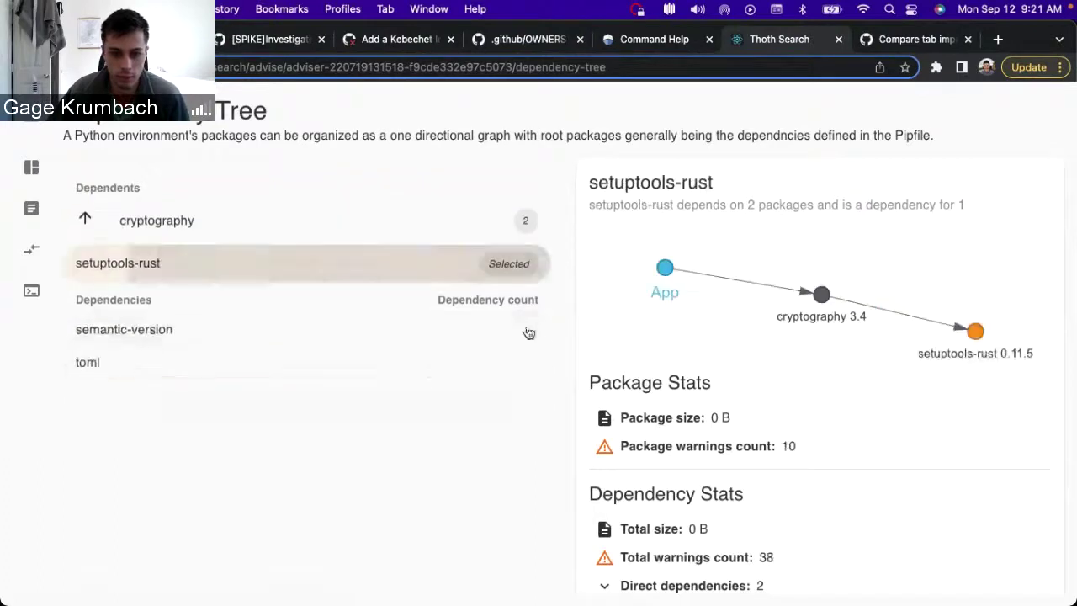
{"action": "left_click", "coordinate": [426, 230]}
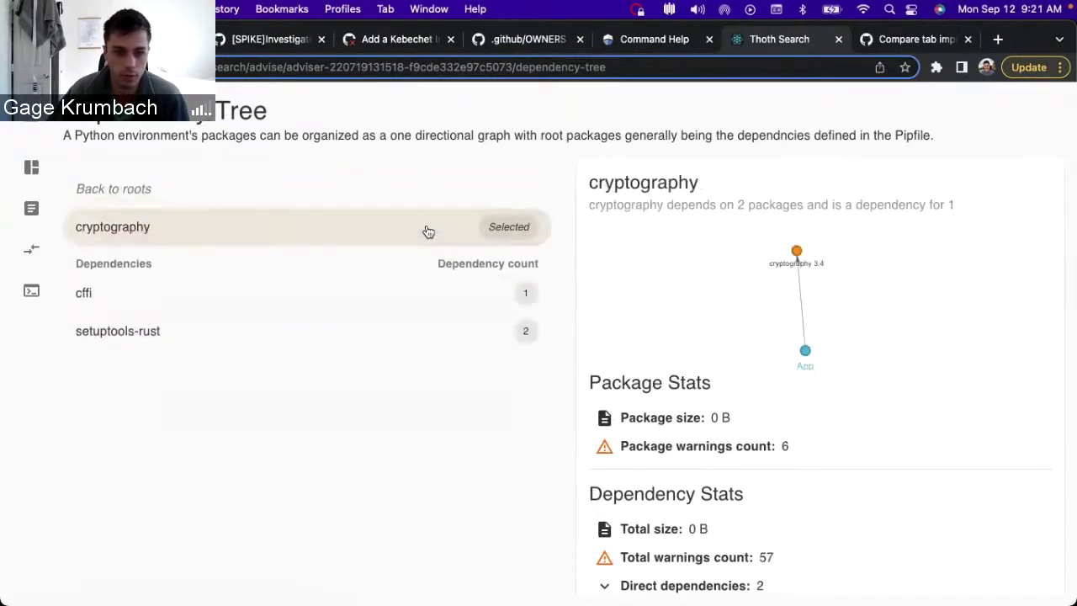
{"action": "left_click", "coordinate": [411, 200]}
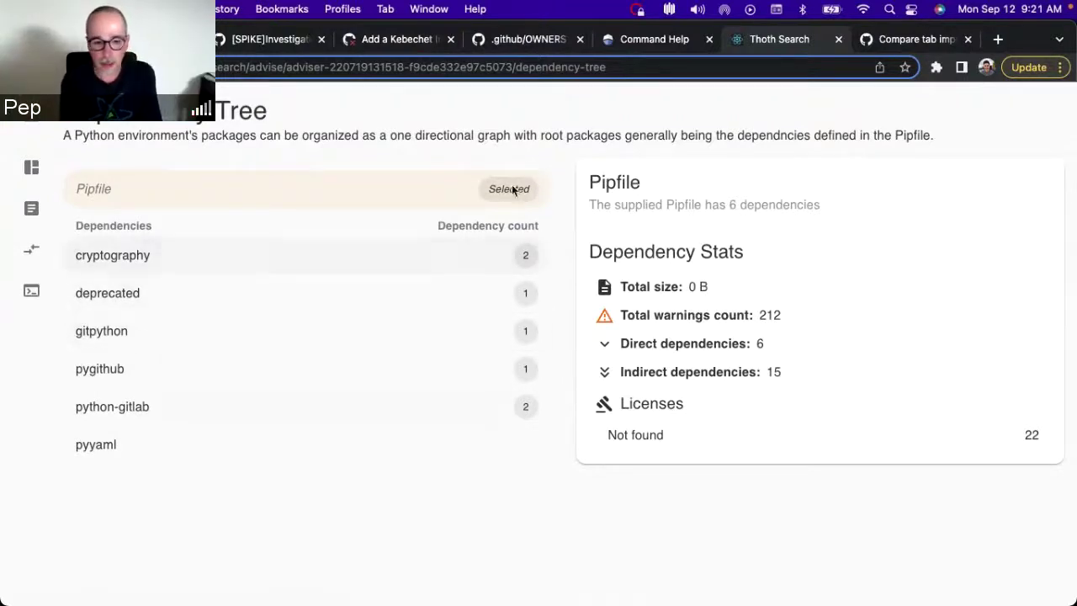
- Inspect deprecated, then pygithub with its dependency pyjwt, returning to the roots
{"action": "left_click", "coordinate": [482, 291]}
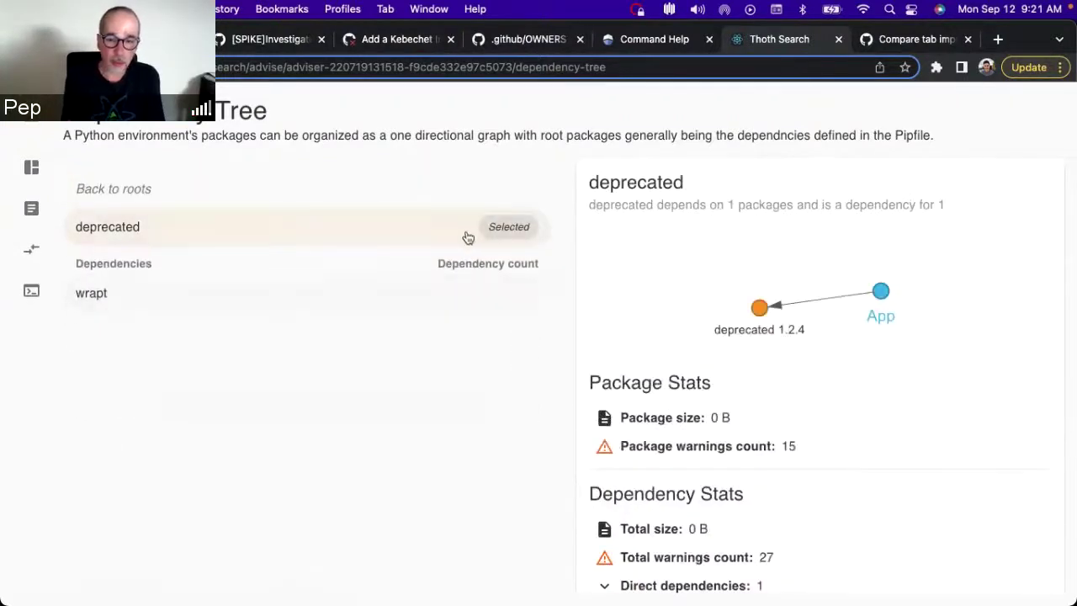
{"action": "left_click", "coordinate": [378, 194]}
{"action": "left_click", "coordinate": [480, 362]}
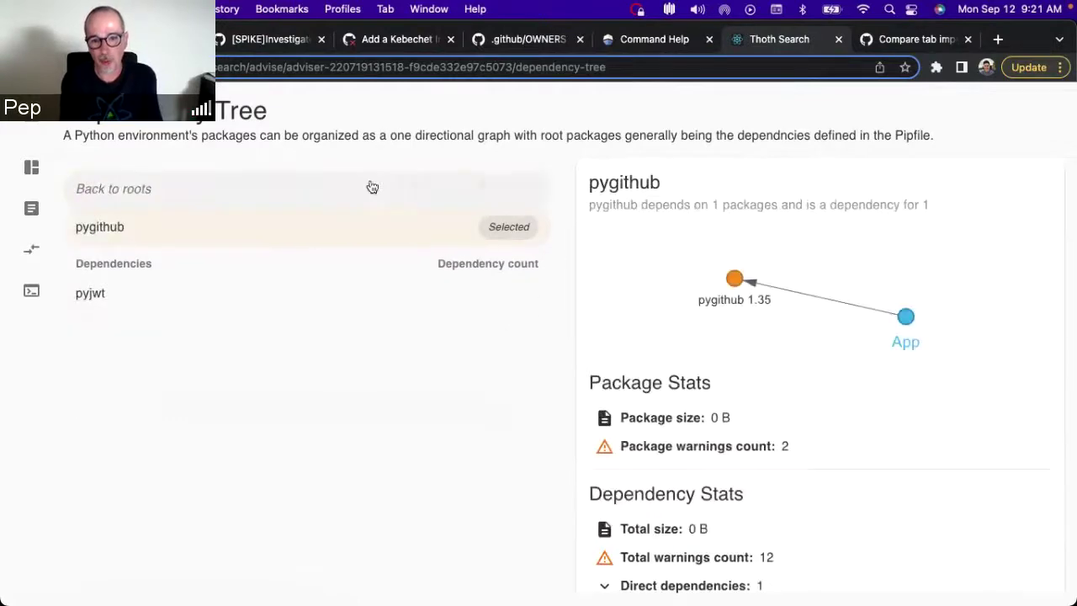
{"action": "left_click", "coordinate": [372, 187]}
{"action": "left_click", "coordinate": [483, 370]}
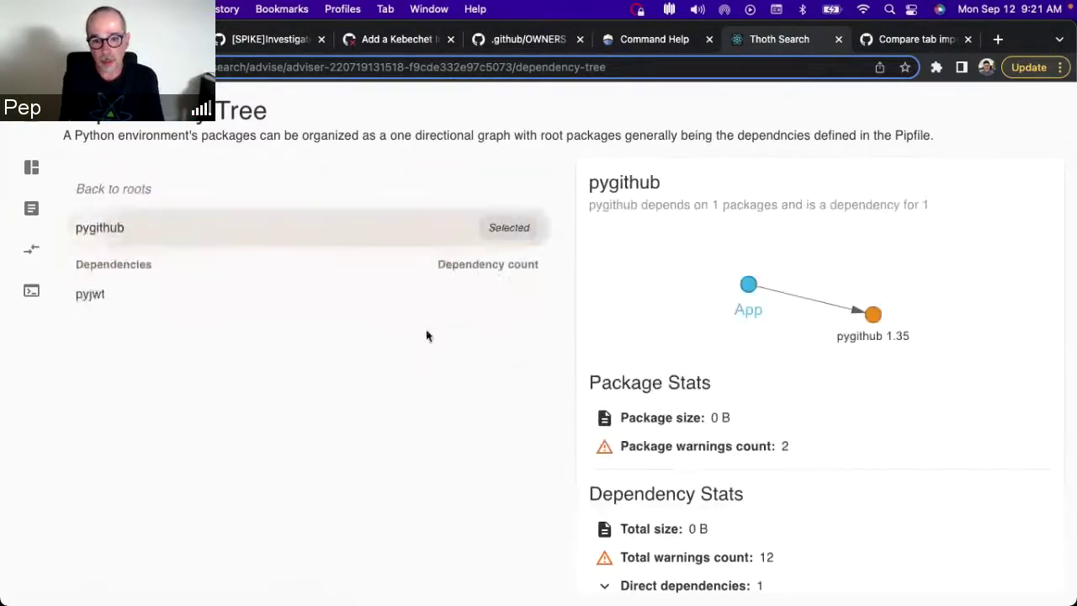
{"action": "left_click", "coordinate": [374, 188]}
- View the graphs of gitpython, deprecated, python-gitlab and pyyaml in turn
{"action": "left_click", "coordinate": [494, 330]}
{"action": "left_click", "coordinate": [333, 193]}
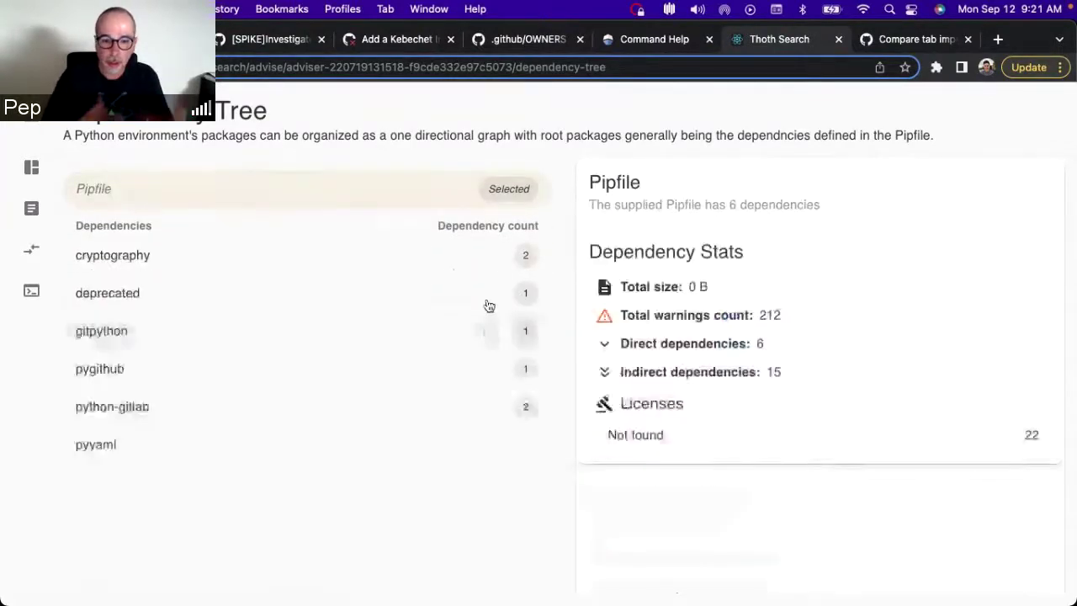
{"action": "left_click", "coordinate": [489, 303]}
{"action": "left_click", "coordinate": [266, 185]}
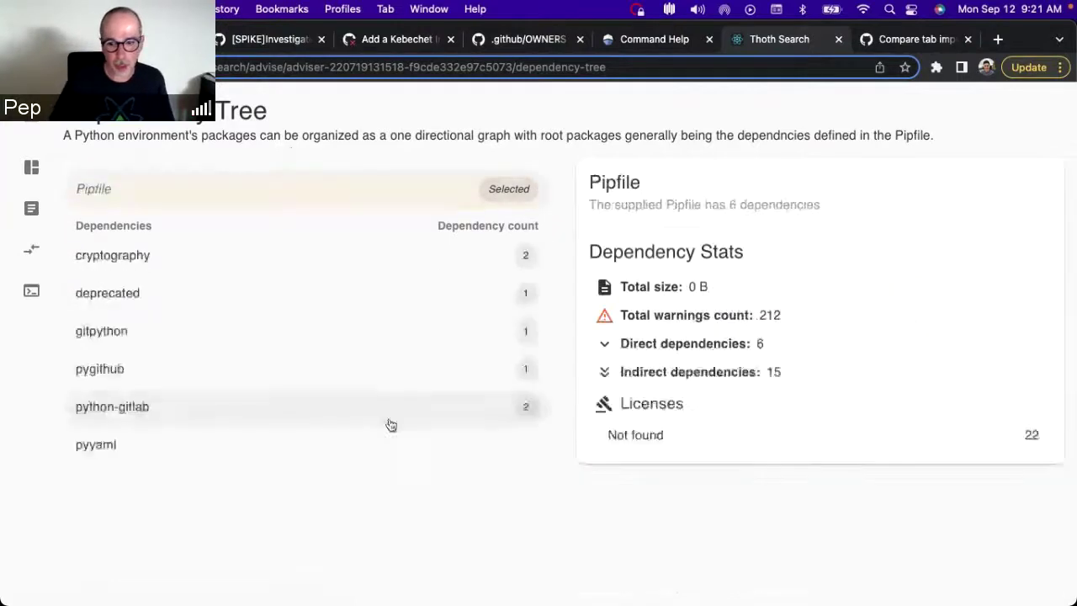
{"action": "left_click", "coordinate": [390, 421]}
{"action": "left_click", "coordinate": [233, 192]}
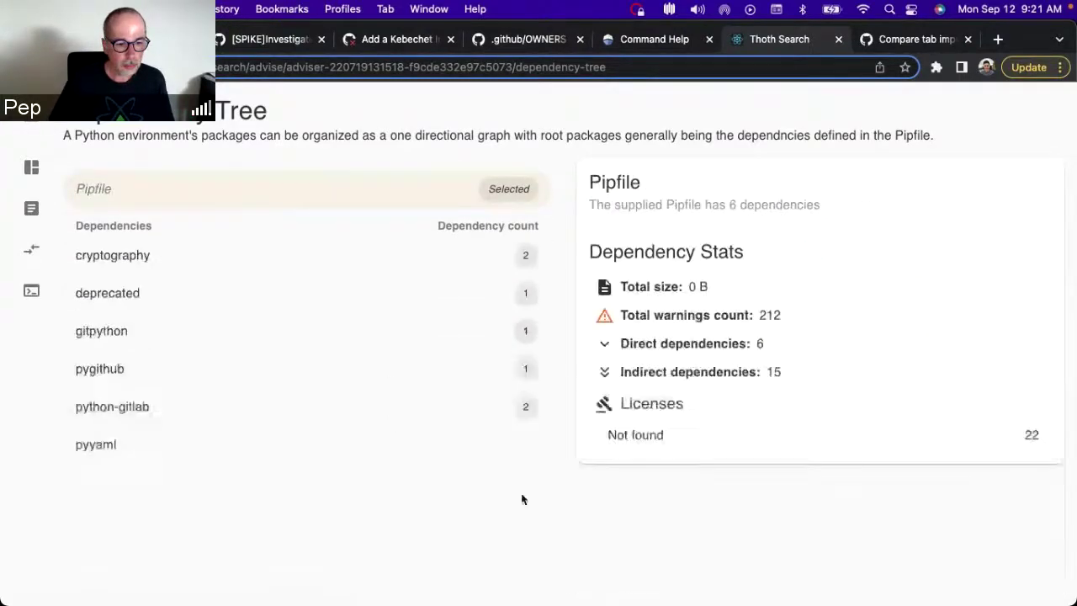
{"action": "left_click", "coordinate": [443, 439]}
{"action": "left_click", "coordinate": [241, 194]}
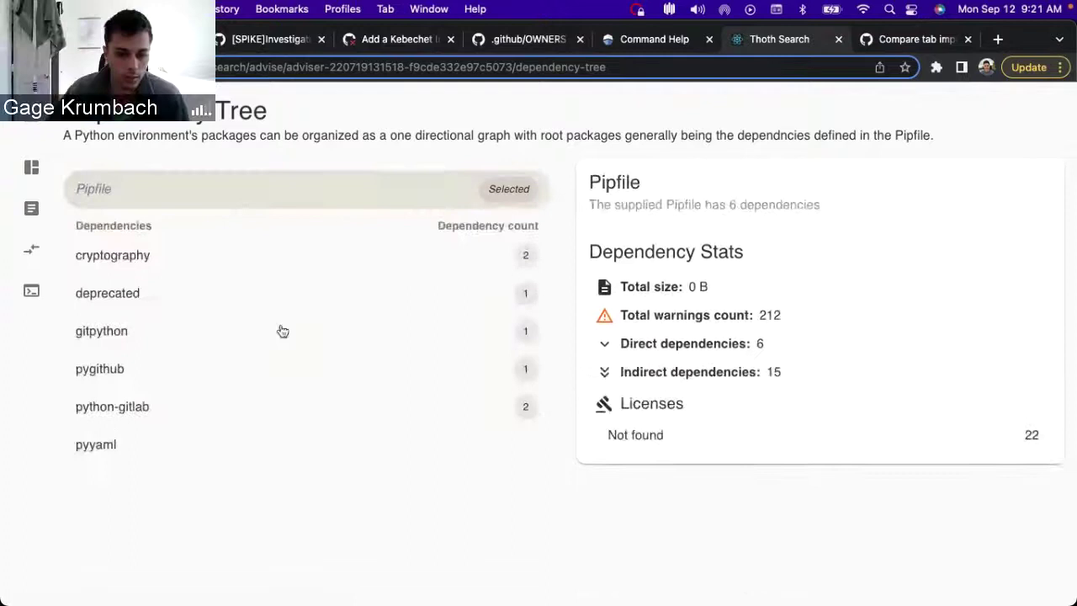
- Revisit python-gitlab's dependencies six and requests, then cryptography's graph
{"action": "left_click", "coordinate": [116, 412]}
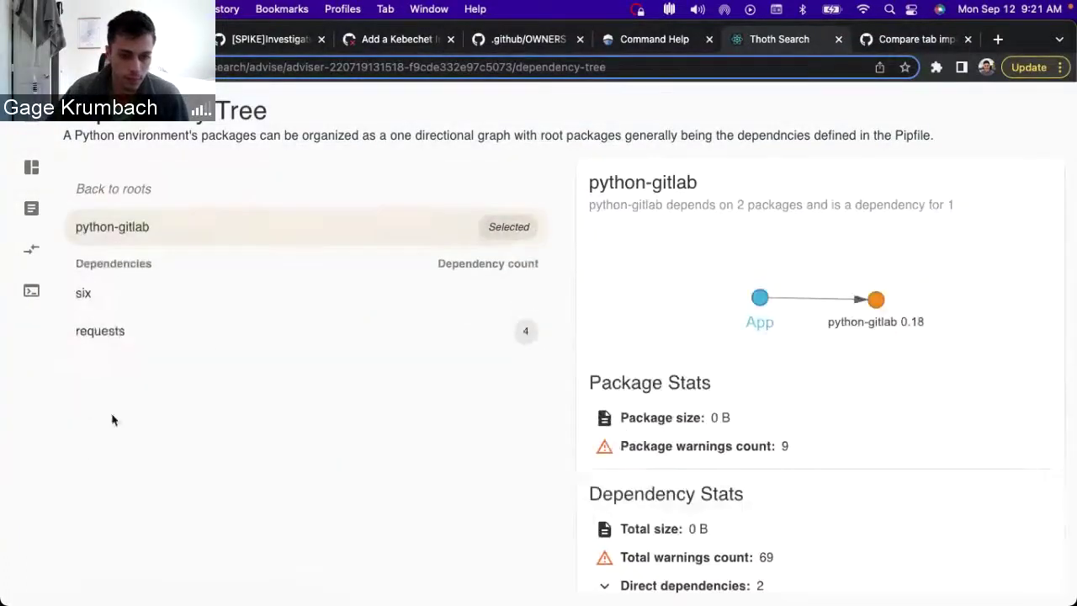
{"action": "left_click", "coordinate": [133, 216]}
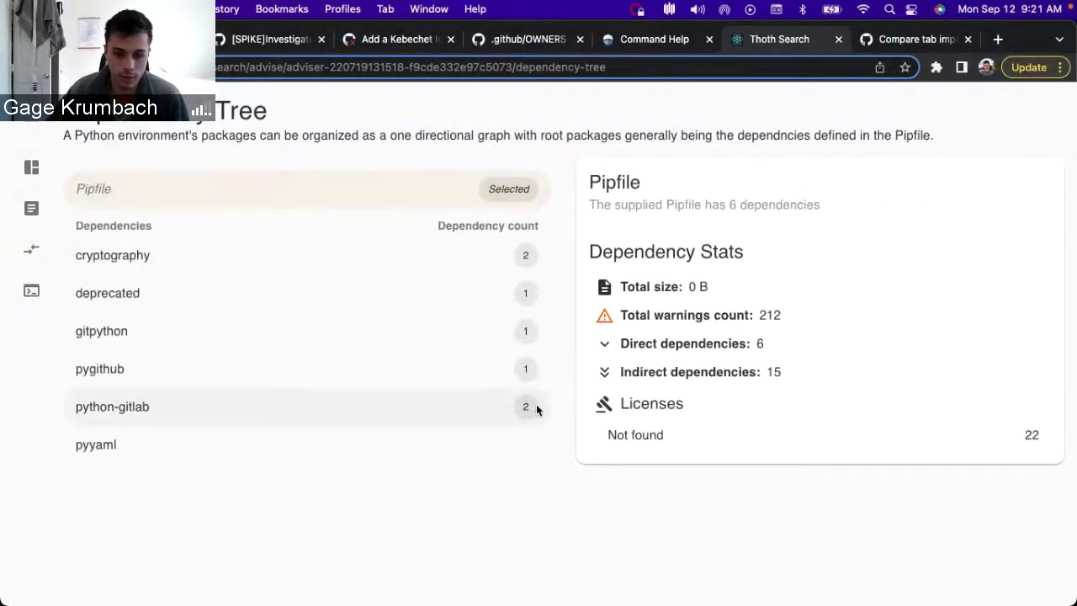
{"action": "left_click", "coordinate": [169, 255]}
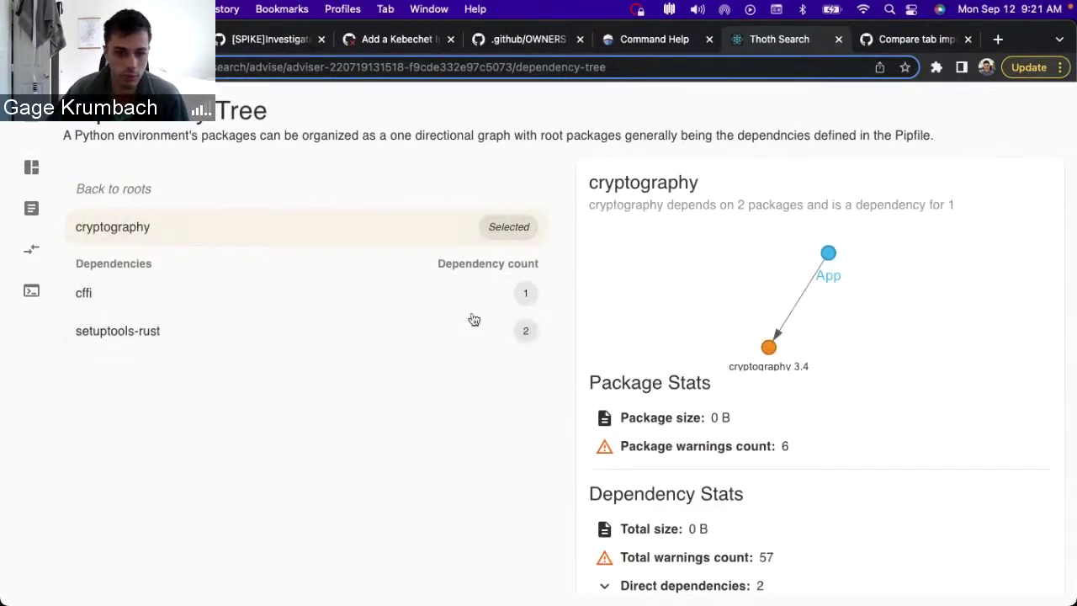
{"action": "left_click", "coordinate": [113, 192]}
- Drill from python-gitlab into requests, then back up to the Pipfile's six root packages
{"action": "left_click", "coordinate": [387, 416]}
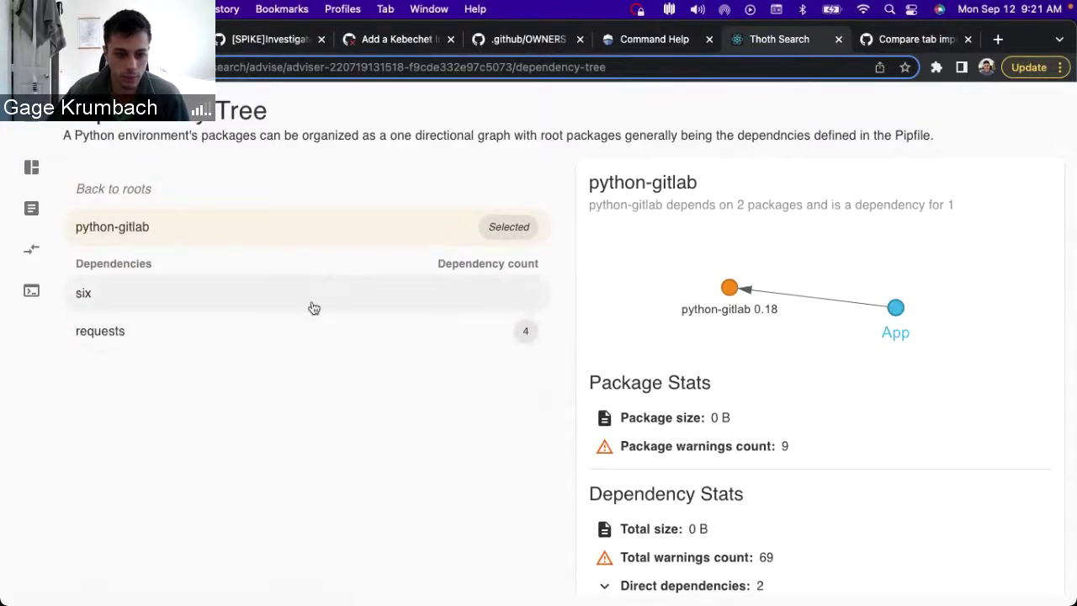
{"action": "left_click", "coordinate": [528, 337]}
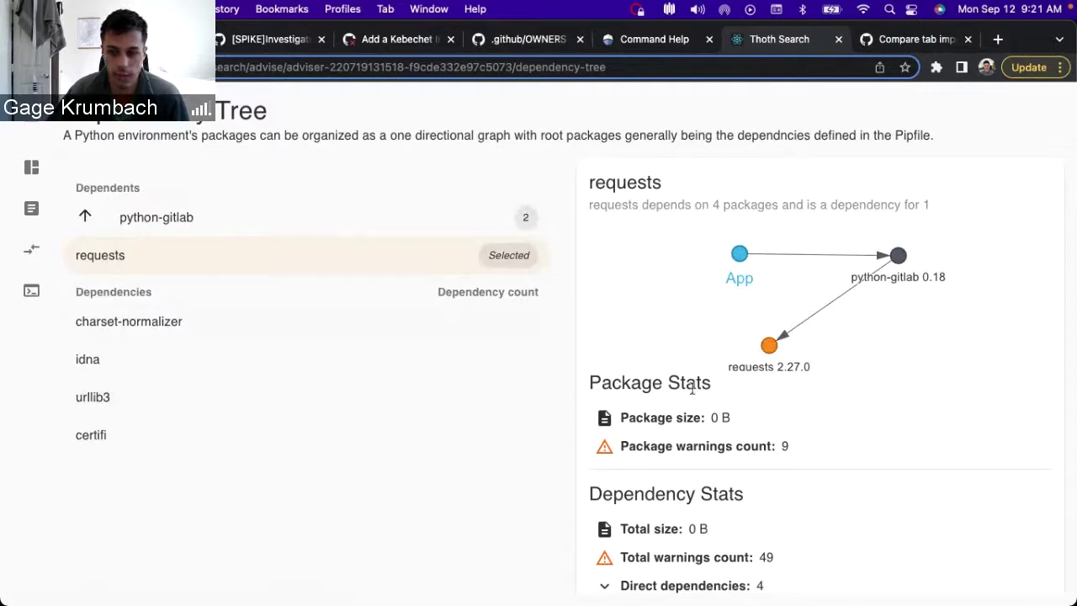
{"action": "left_click", "coordinate": [233, 212]}
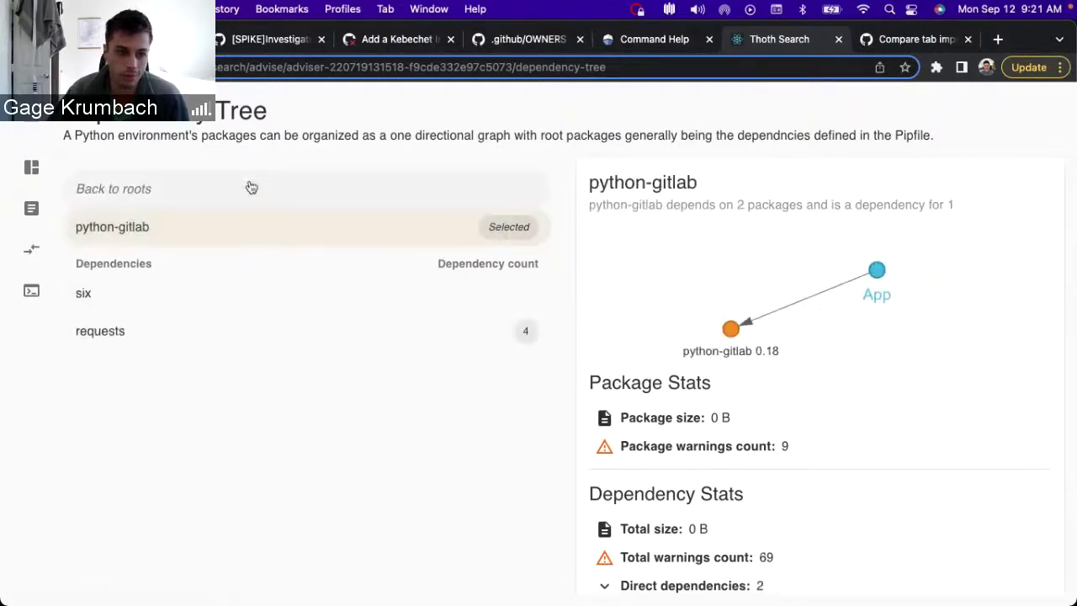
{"action": "left_click", "coordinate": [250, 187]}
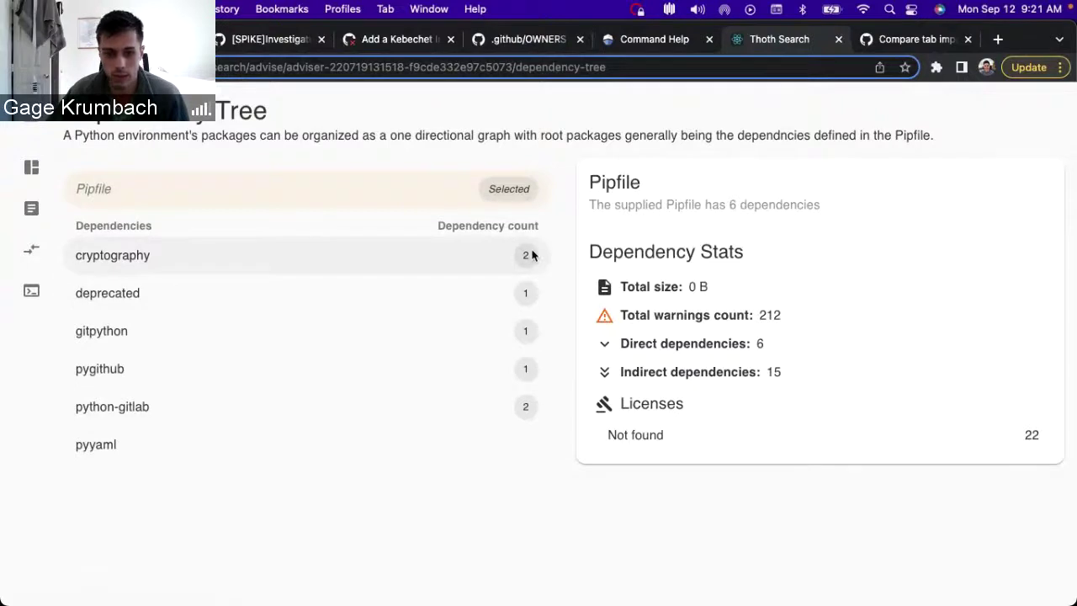
{"action": "left_click", "coordinate": [458, 194]}
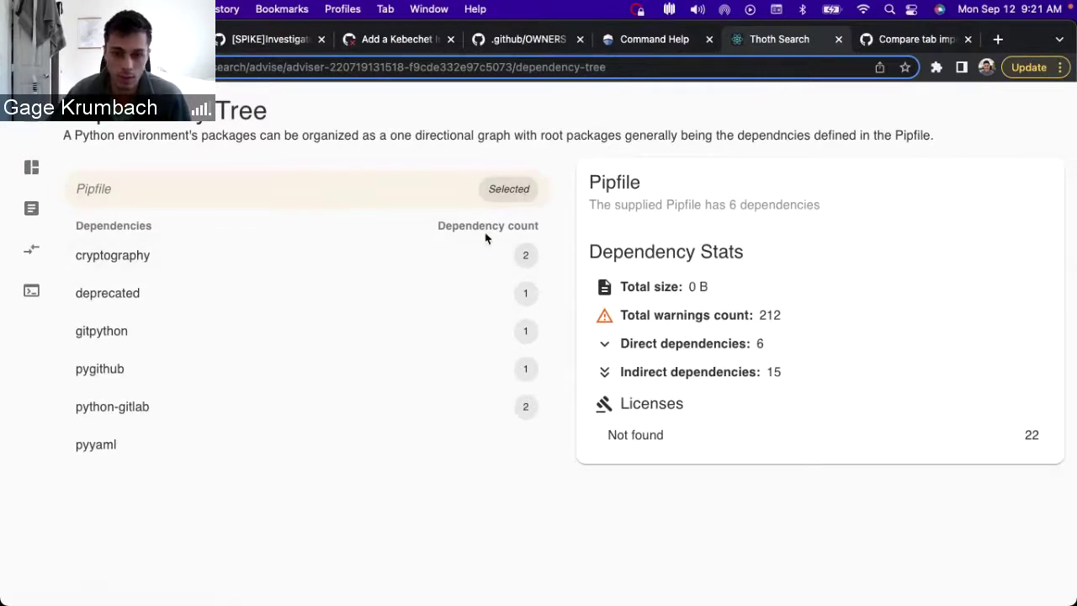
{"action": "triple_click", "coordinate": [527, 231]}
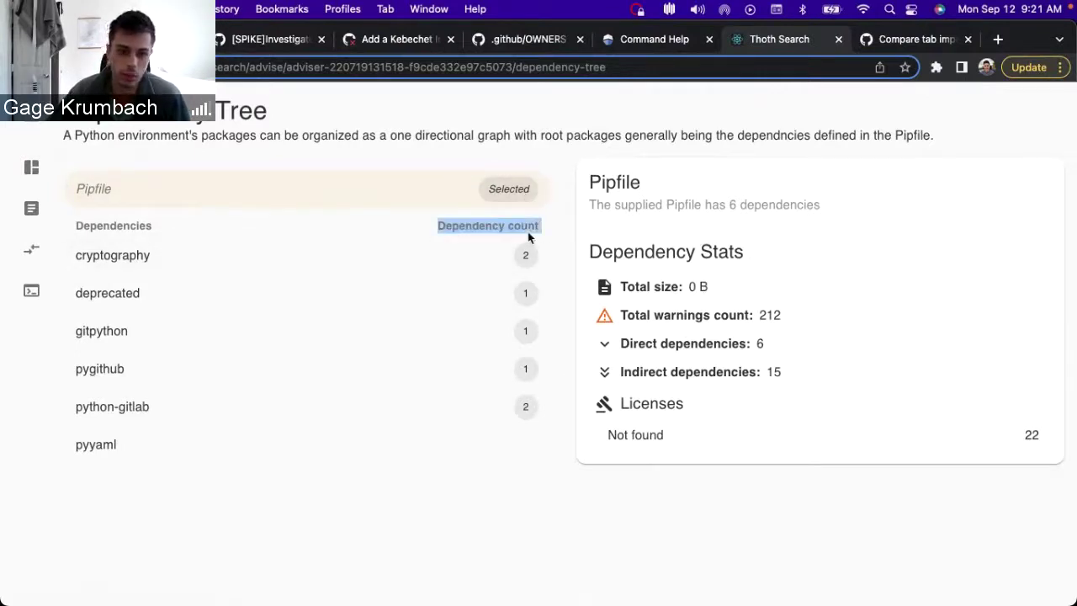
{"action": "left_click", "coordinate": [527, 231]}
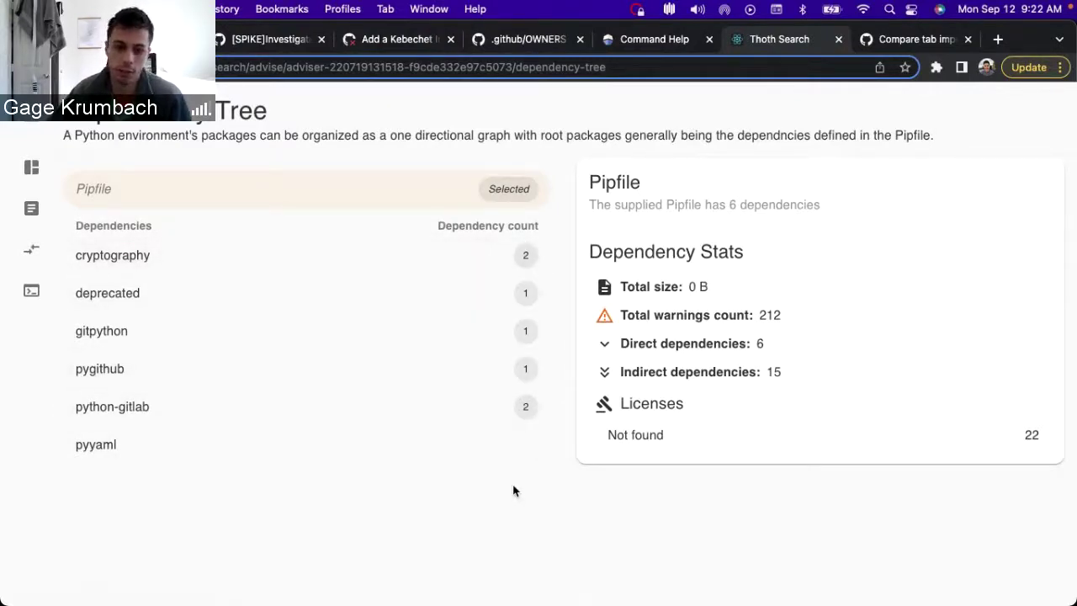
{"action": "triple_click", "coordinate": [642, 290]}
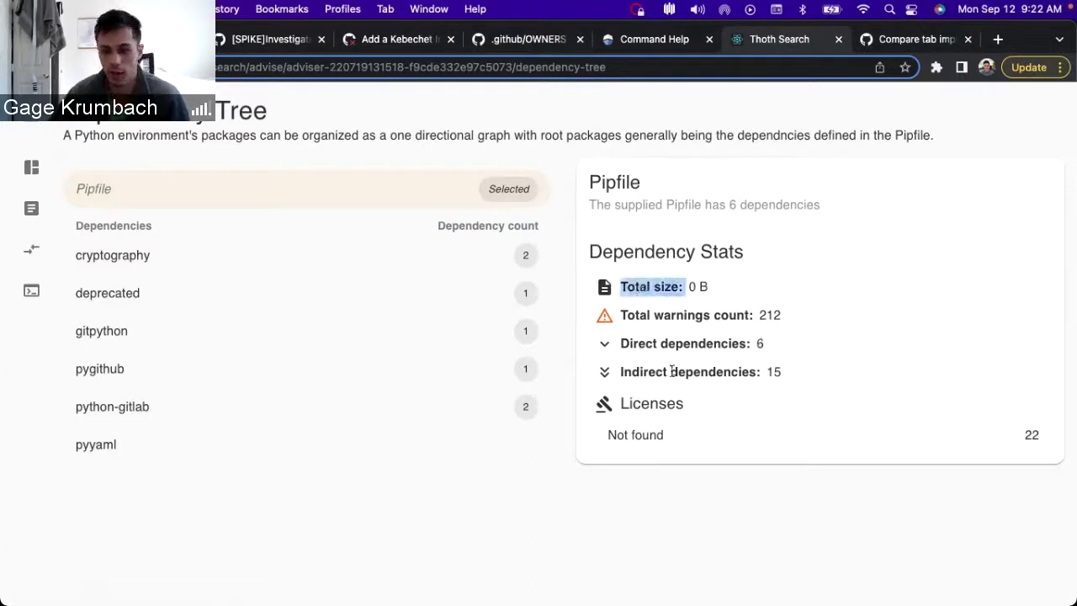
{"action": "double_click", "coordinate": [683, 315]}
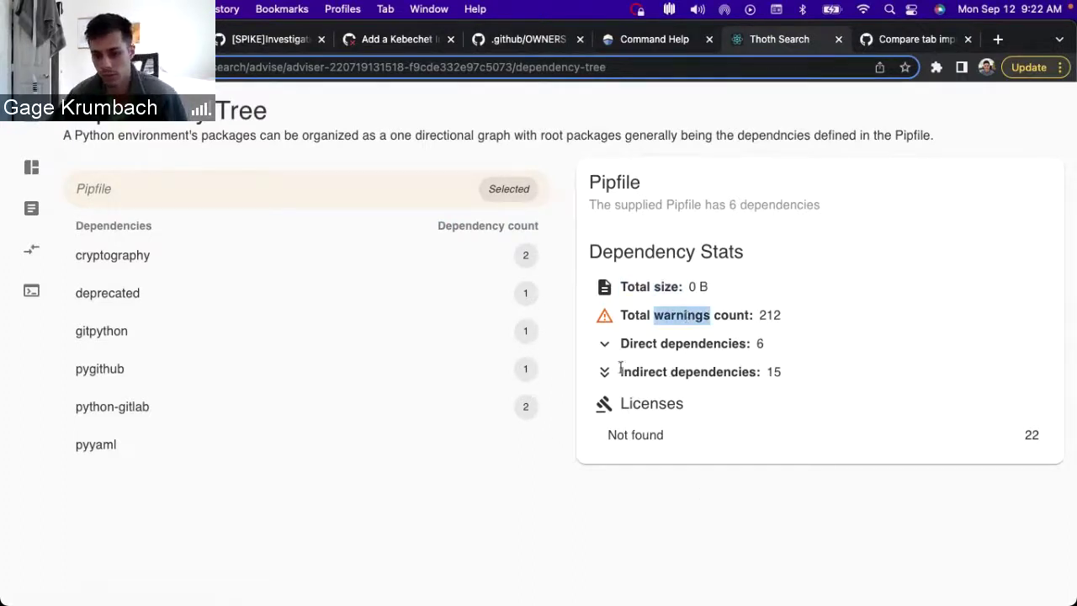
{"action": "left_click", "coordinate": [879, 406]}
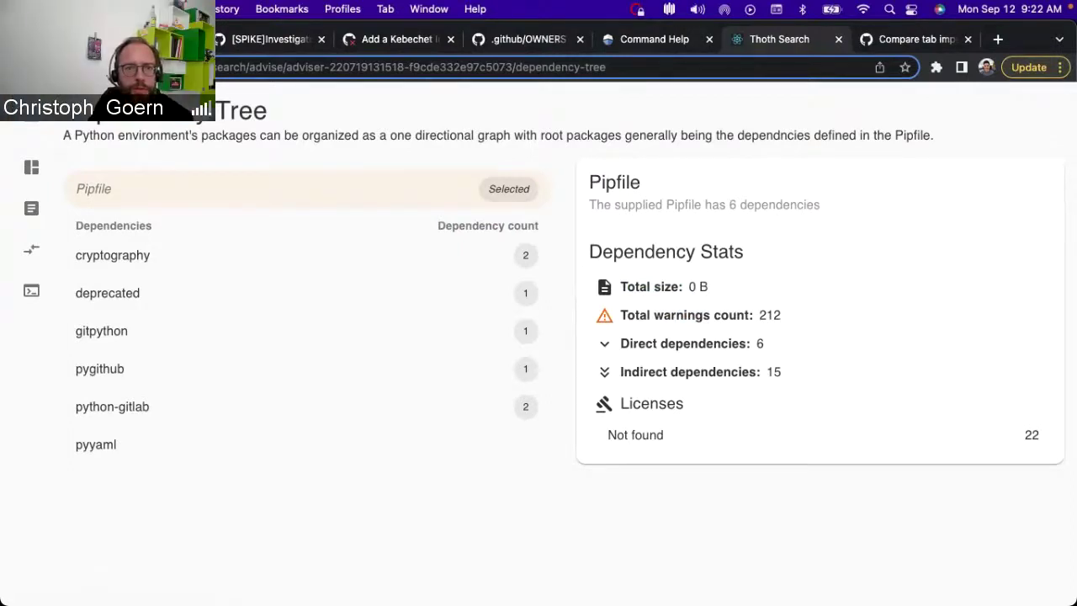
- Select the report address, then find the dependency-tree demo link in the sprint demo notes
{"action": "left_click", "coordinate": [226, 71]}
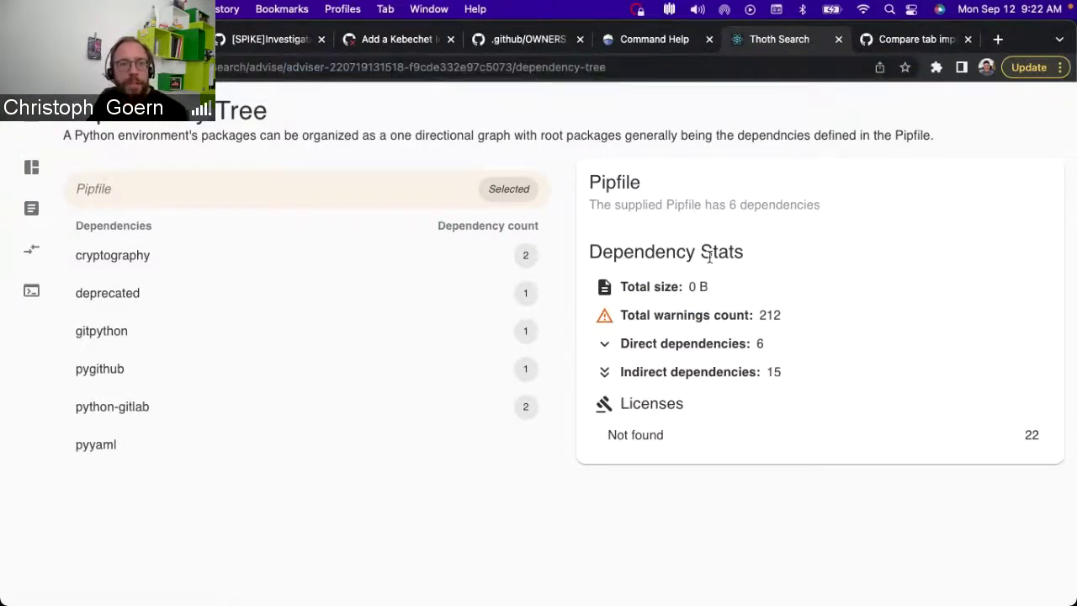
{"action": "key", "text": "ctrl+shift+Tab"}
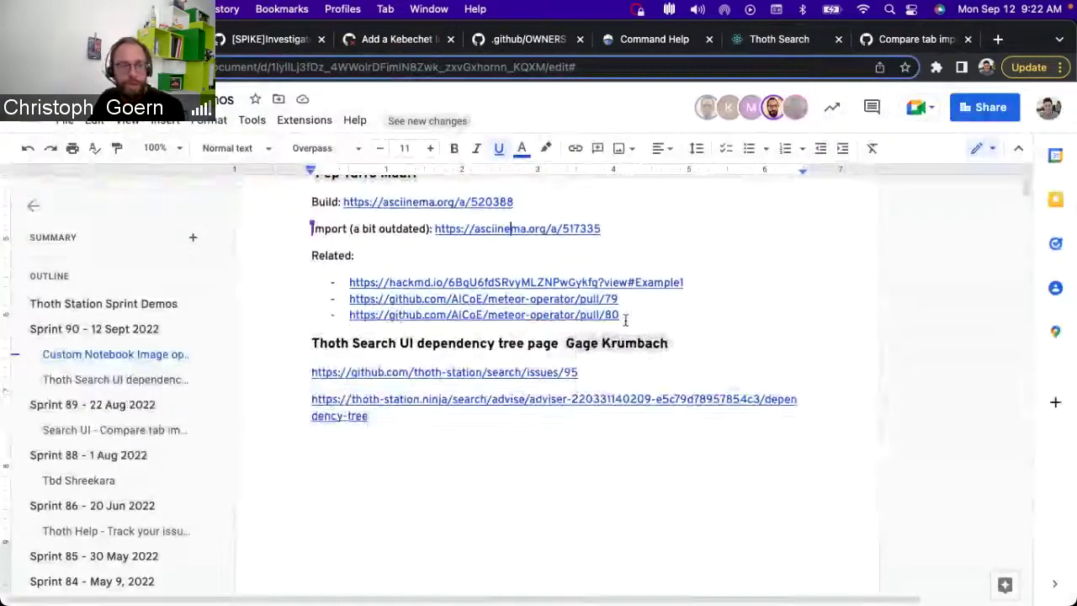
{"action": "left_click", "coordinate": [488, 341]}
{"action": "left_click", "coordinate": [437, 432]}
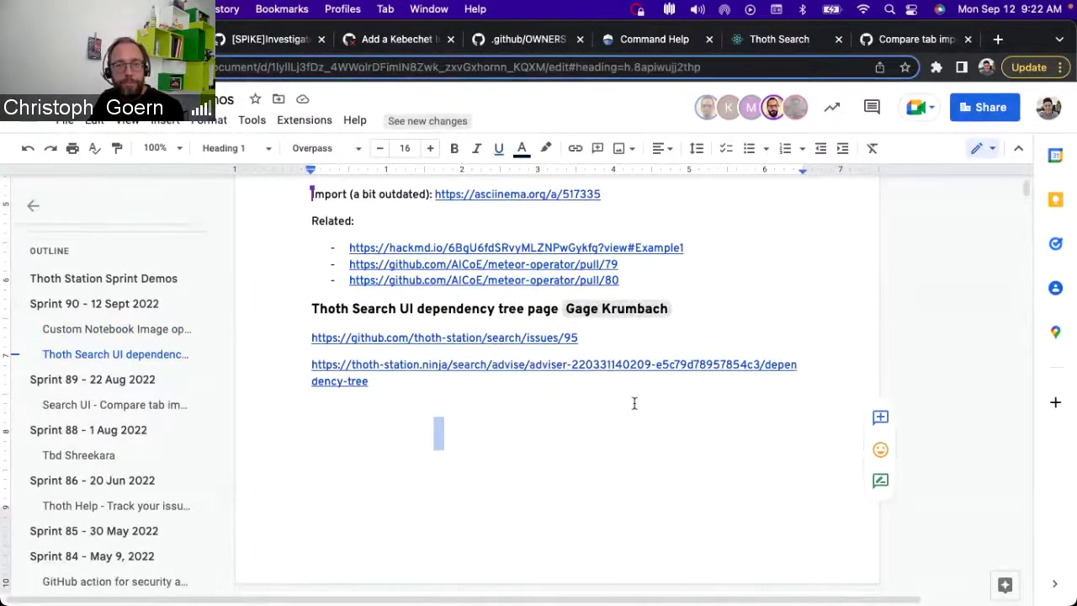
{"action": "left_click", "coordinate": [694, 363]}
{"action": "left_click_drag", "start_coordinate": [423, 379], "coordinate": [306, 367]}
{"action": "left_click", "coordinate": [776, 431]}
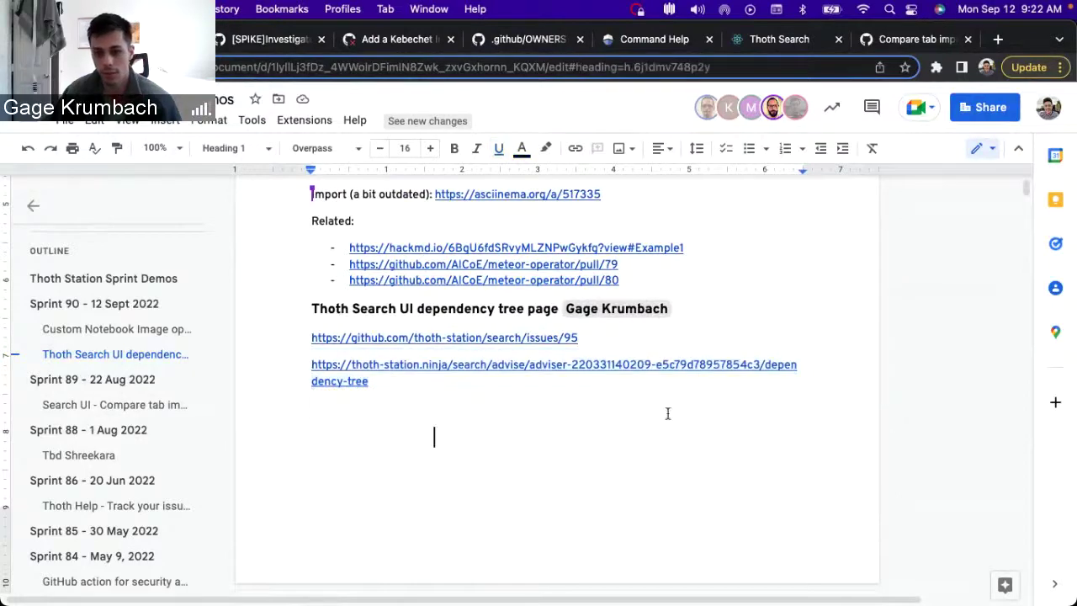
{"action": "left_click_drag", "start_coordinate": [407, 378], "coordinate": [265, 372]}
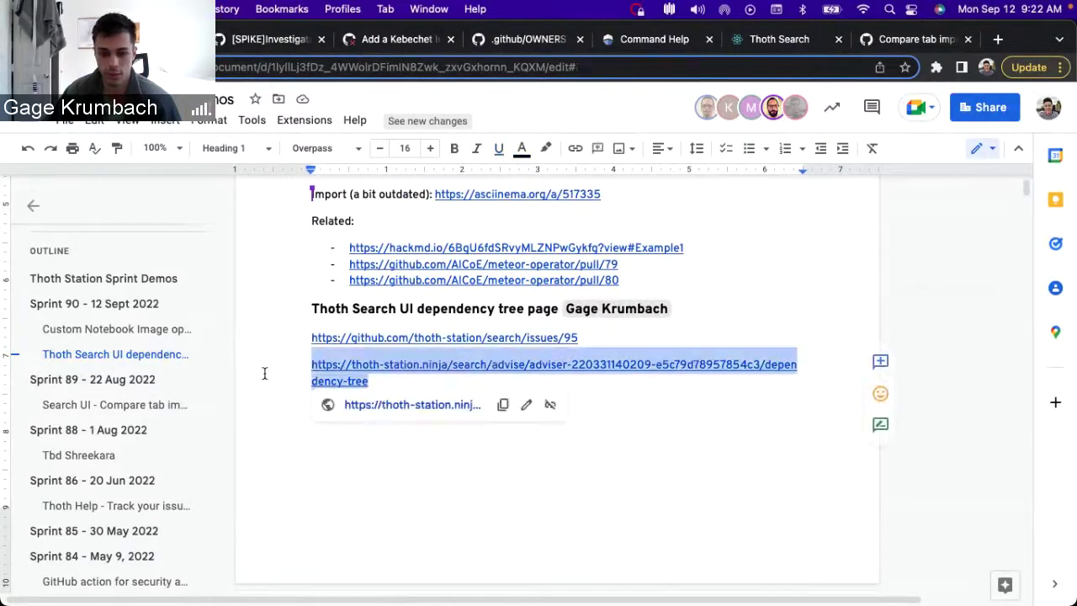
{"action": "left_click", "coordinate": [759, 407]}
{"action": "left_click", "coordinate": [714, 363]}
{"action": "left_click", "coordinate": [698, 433]}
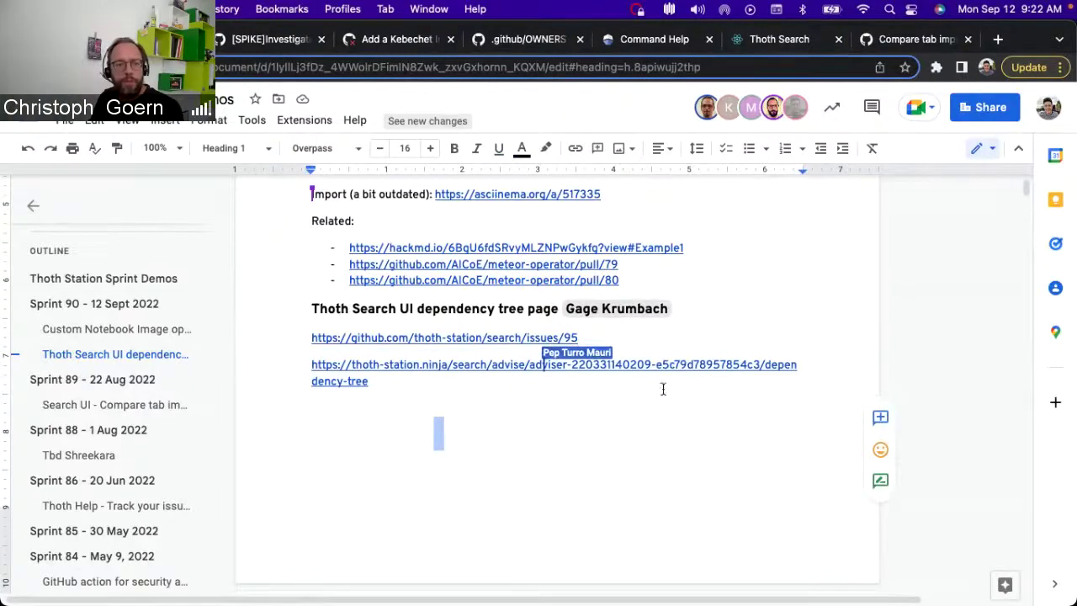
{"action": "left_click", "coordinate": [670, 364]}
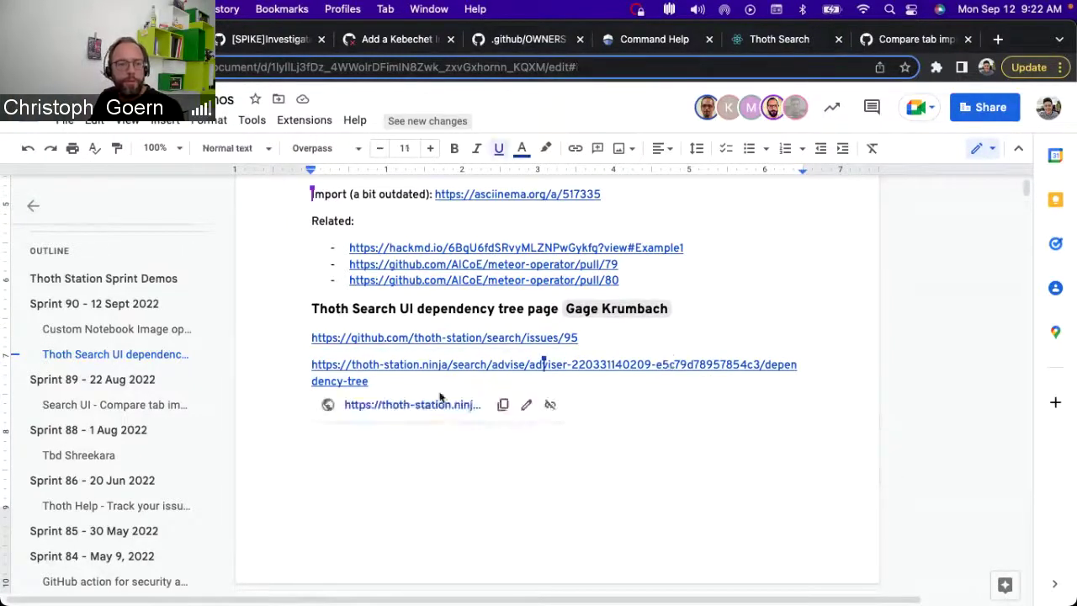
- Open the dependency-tree demo link in a new Thoth Search tab
{"action": "left_click", "coordinate": [412, 405]}
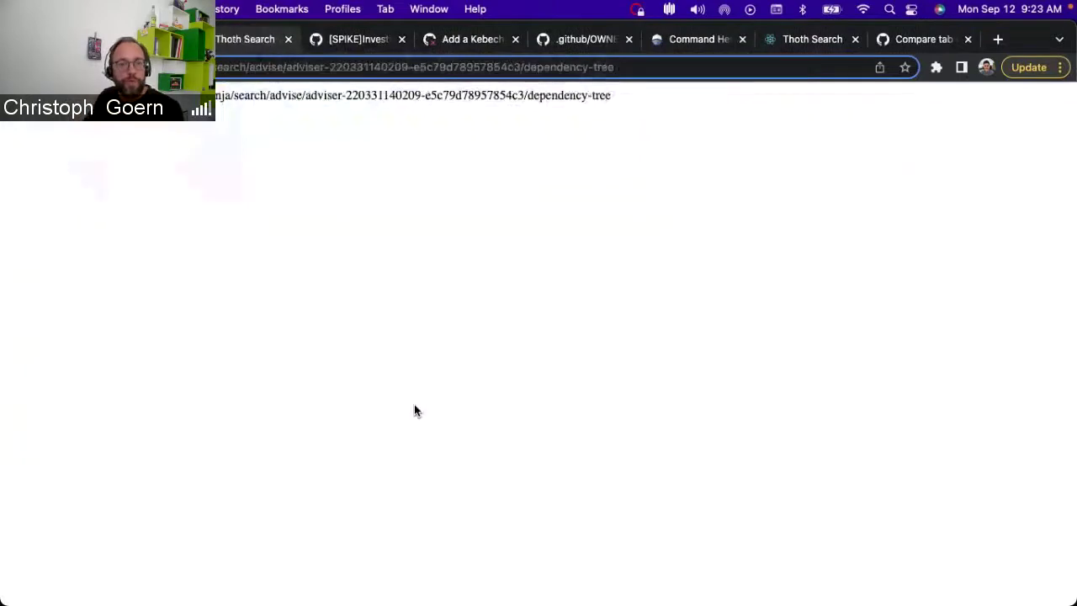